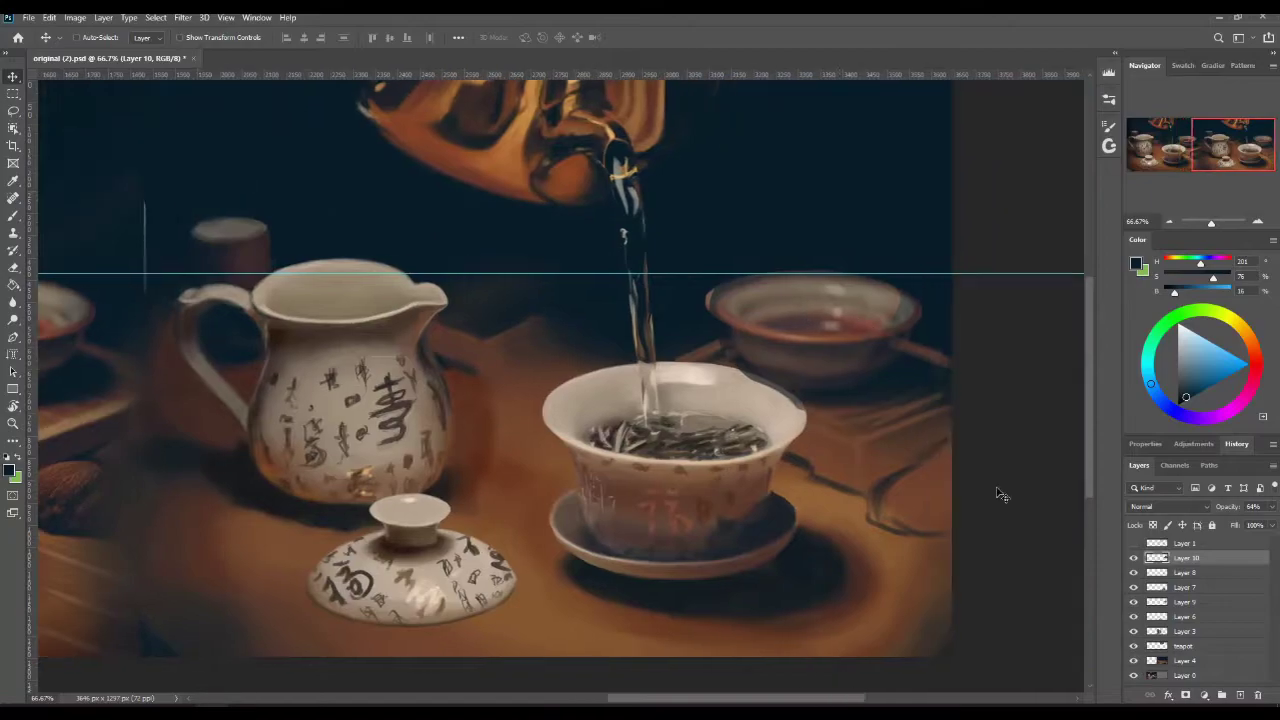
Step: Lower the opacity of Layer 10, the reference bowl overlay, to 33%
{"action": "left_click_drag", "start_coordinate": [1226, 509], "coordinate": [1254, 510]}
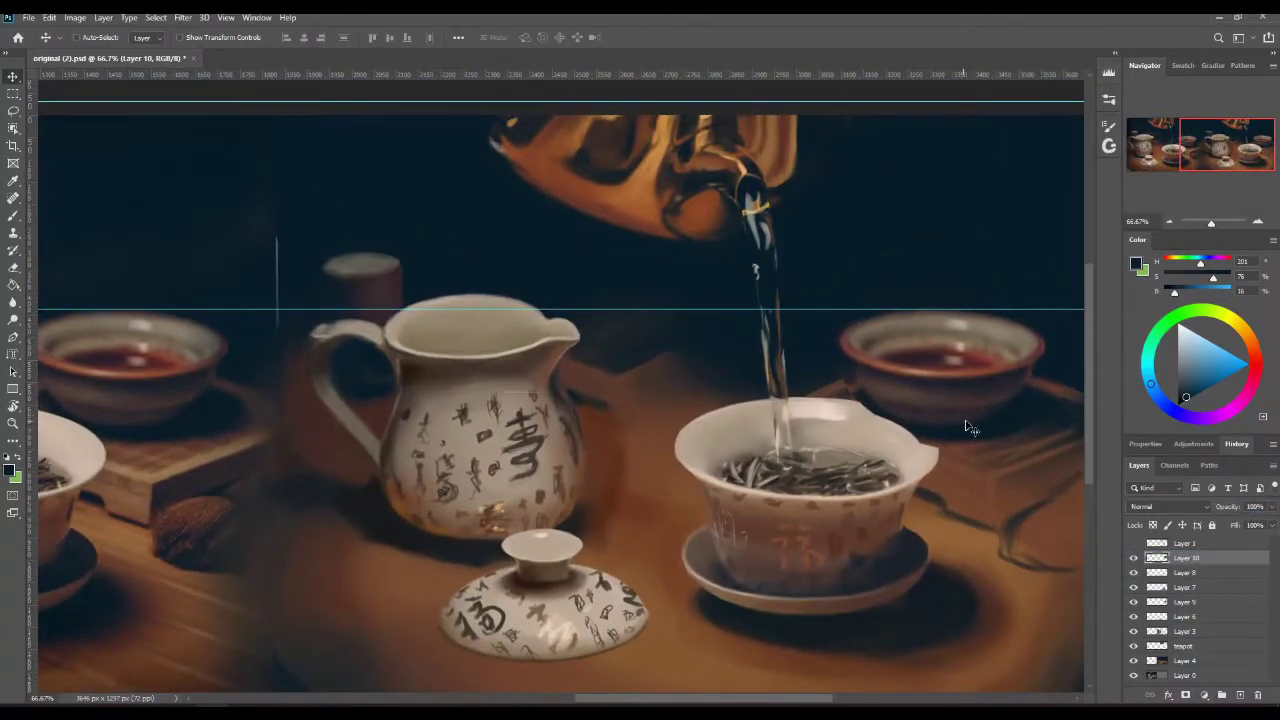
{"action": "scroll", "coordinate": [1083, 392], "scroll_direction": "left", "scroll_amount": 1}
{"action": "scroll", "coordinate": [1070, 396], "scroll_direction": "right", "scroll_amount": 1}
{"action": "scroll", "coordinate": [1070, 396], "scroll_direction": "down", "scroll_amount": 1}
{"action": "left_click_drag", "start_coordinate": [1237, 509], "coordinate": [1226, 509]}
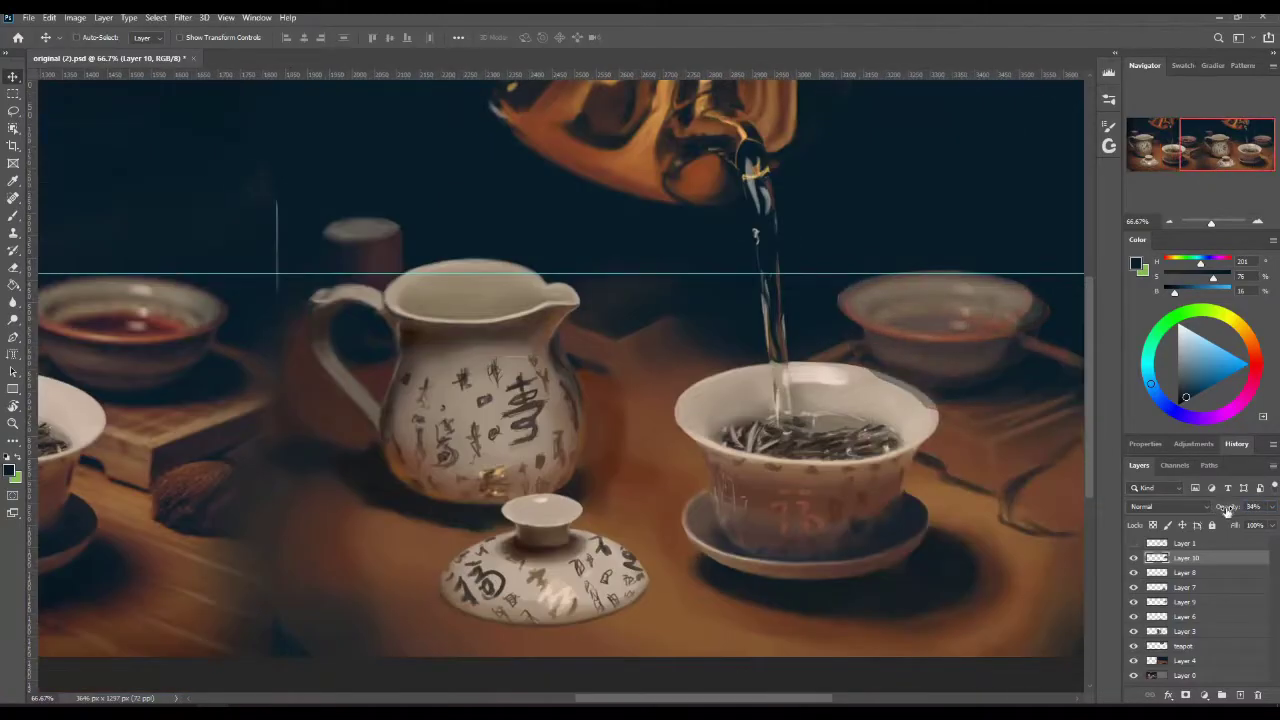
Step: Compare the painted bowl with and without the Layer 10 reference overlay, and sample the bowl's grey-brown colour
{"action": "left_click", "coordinate": [1134, 558]}
{"action": "left_click", "coordinate": [1134, 558]}
{"action": "left_click", "coordinate": [1208, 573]}
{"action": "key", "text": "b"}
{"action": "left_click", "coordinate": [940, 294], "text": "alt"}
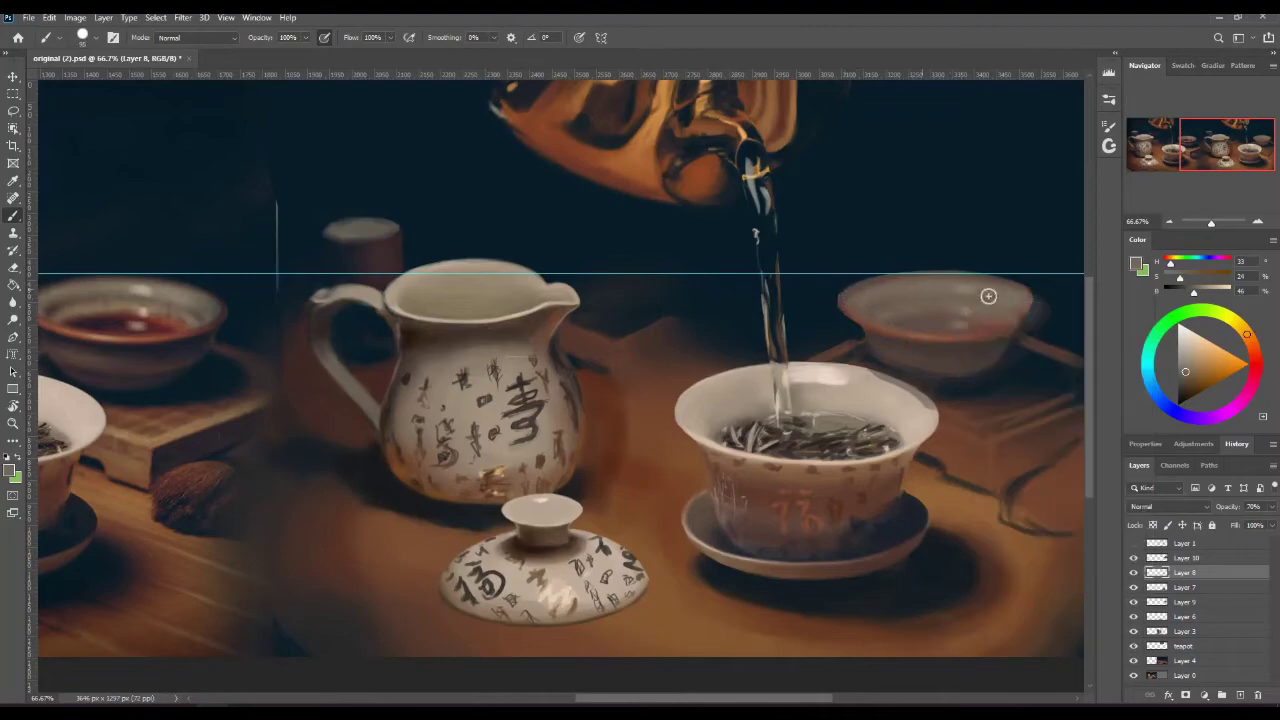
{"action": "key", "text": "e"}
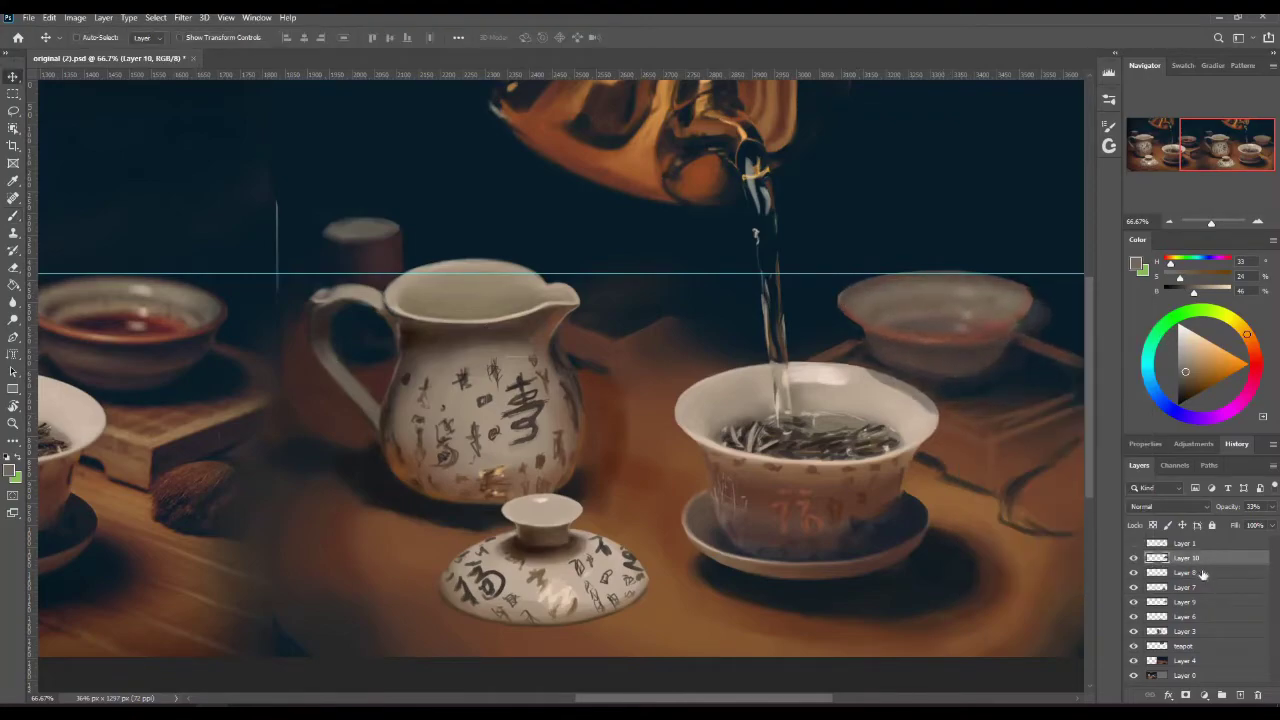
{"action": "left_click", "coordinate": [1134, 558]}
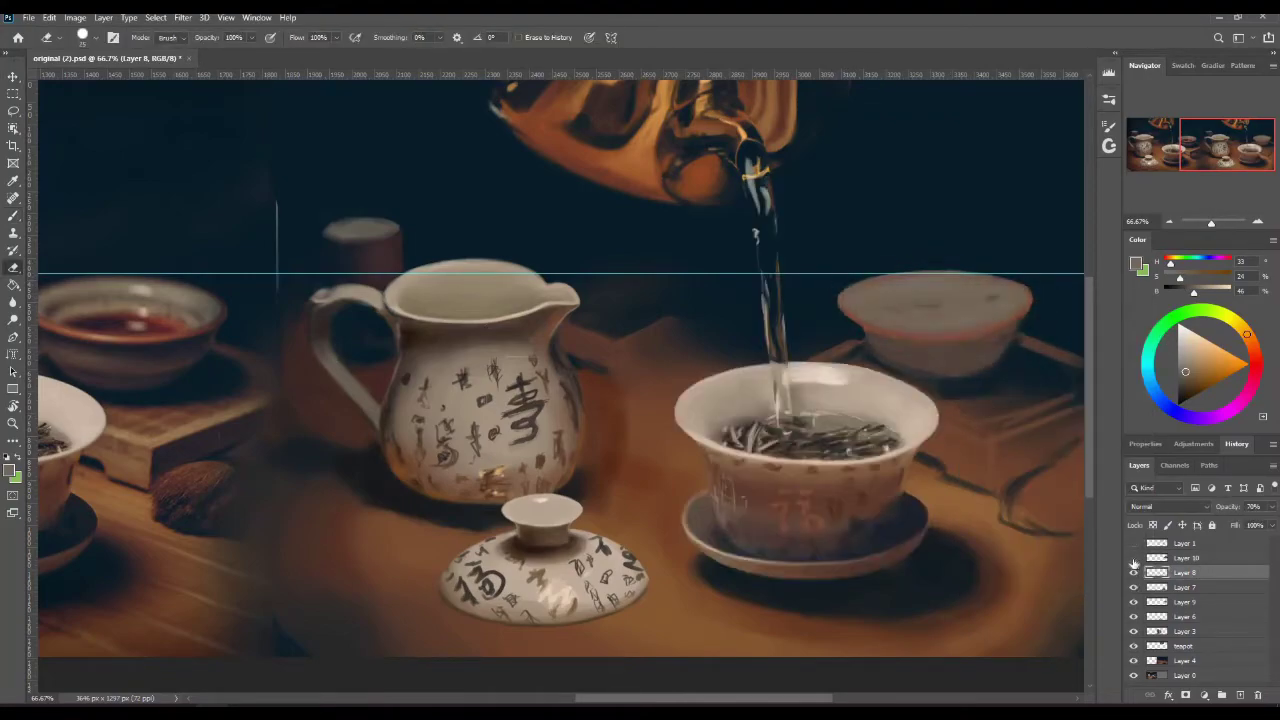
Step: Toggle Layer 9 to check that it holds the back bowl, and erase the bowl's top edge on it
{"action": "left_click", "coordinate": [1209, 603]}
{"action": "left_click", "coordinate": [1134, 602]}
{"action": "left_click", "coordinate": [1134, 602]}
{"action": "left_click_drag", "start_coordinate": [849, 283], "coordinate": [1026, 290]}
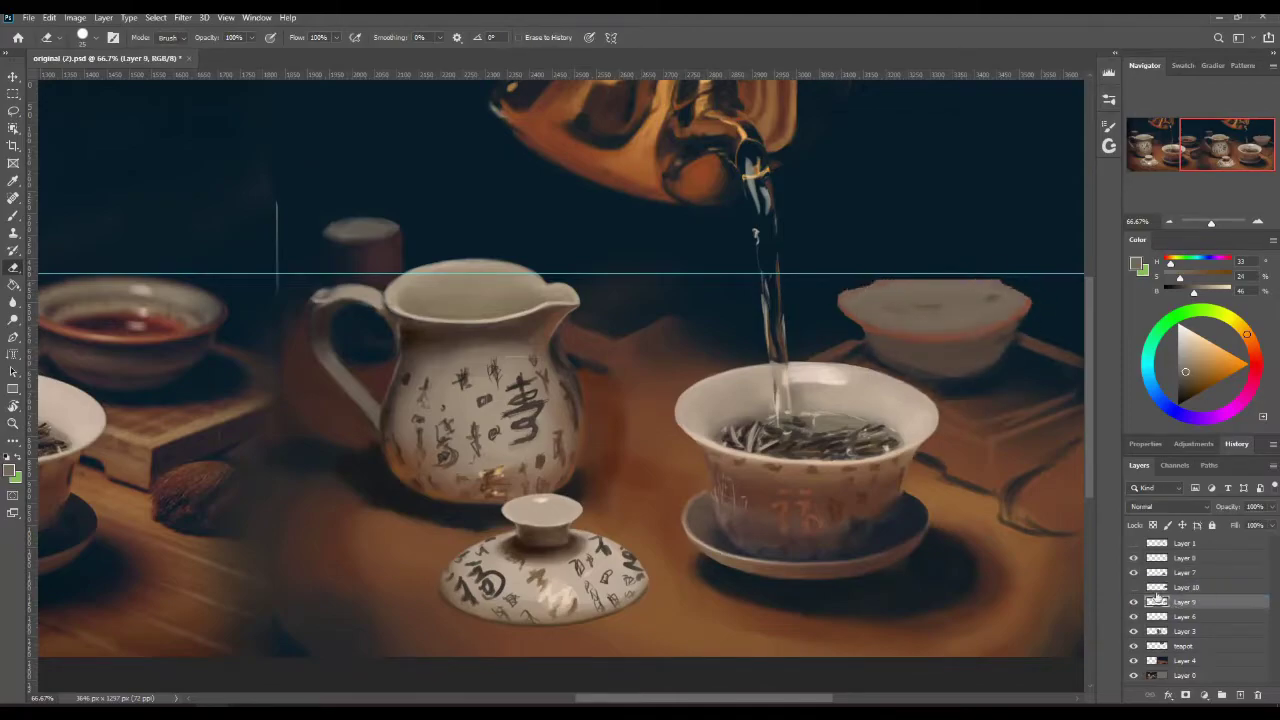
Step: Show Layer 10, place it directly above Layer 9, and sample the grey-brown of the bowl's interior for painting
{"action": "left_click", "coordinate": [1134, 558]}
{"action": "left_click_drag", "start_coordinate": [1190, 558], "coordinate": [1195, 594]}
{"action": "key", "text": "b"}
{"action": "left_click", "coordinate": [877, 302], "text": "alt"}
{"action": "left_click", "coordinate": [1160, 600]}
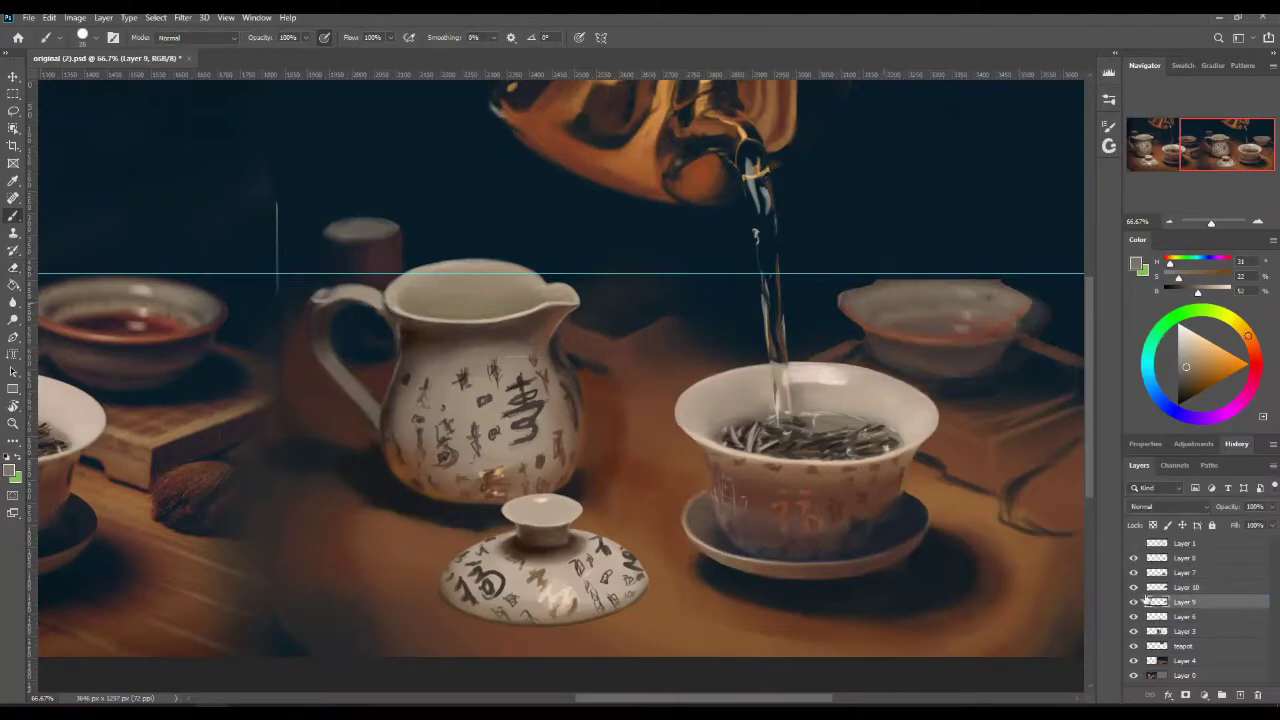
Step: Trim the back bowl on Layer 9 and block in its interior and body with a sampled grey-brown
{"action": "key", "text": "e"}
{"action": "mouse_move", "coordinate": [848, 305]}
{"action": "left_mouse_down"}
{"action": "mouse_move", "coordinate": [971, 286]}
{"action": "mouse_move", "coordinate": [954, 306]}
{"action": "left_mouse_up"}
{"action": "key", "text": "b"}
{"action": "left_click", "coordinate": [978, 334], "text": "alt"}
{"action": "mouse_move", "coordinate": [868, 297]}
{"action": "left_mouse_down"}
{"action": "mouse_move", "coordinate": [915, 292]}
{"action": "mouse_move", "coordinate": [896, 332]}
{"action": "left_mouse_up"}
{"action": "mouse_move", "coordinate": [958, 285]}
{"action": "left_mouse_down"}
{"action": "mouse_move", "coordinate": [992, 370]}
{"action": "mouse_move", "coordinate": [1031, 323]}
{"action": "mouse_move", "coordinate": [1029, 340]}
{"action": "mouse_move", "coordinate": [932, 374]}
{"action": "left_mouse_up"}
Step: Brush over the back bowl with Layer 10 active, and toggle that layer to check the shape underneath
{"action": "left_click", "coordinate": [1187, 588]}
{"action": "left_click_drag", "start_coordinate": [864, 334], "coordinate": [990, 284]}
{"action": "mouse_move", "coordinate": [942, 330]}
{"action": "left_mouse_down"}
{"action": "mouse_move", "coordinate": [1043, 320]}
{"action": "mouse_move", "coordinate": [940, 350]}
{"action": "left_mouse_up"}
{"action": "left_click_drag", "start_coordinate": [940, 354], "coordinate": [1030, 349]}
{"action": "left_click", "coordinate": [1133, 588]}
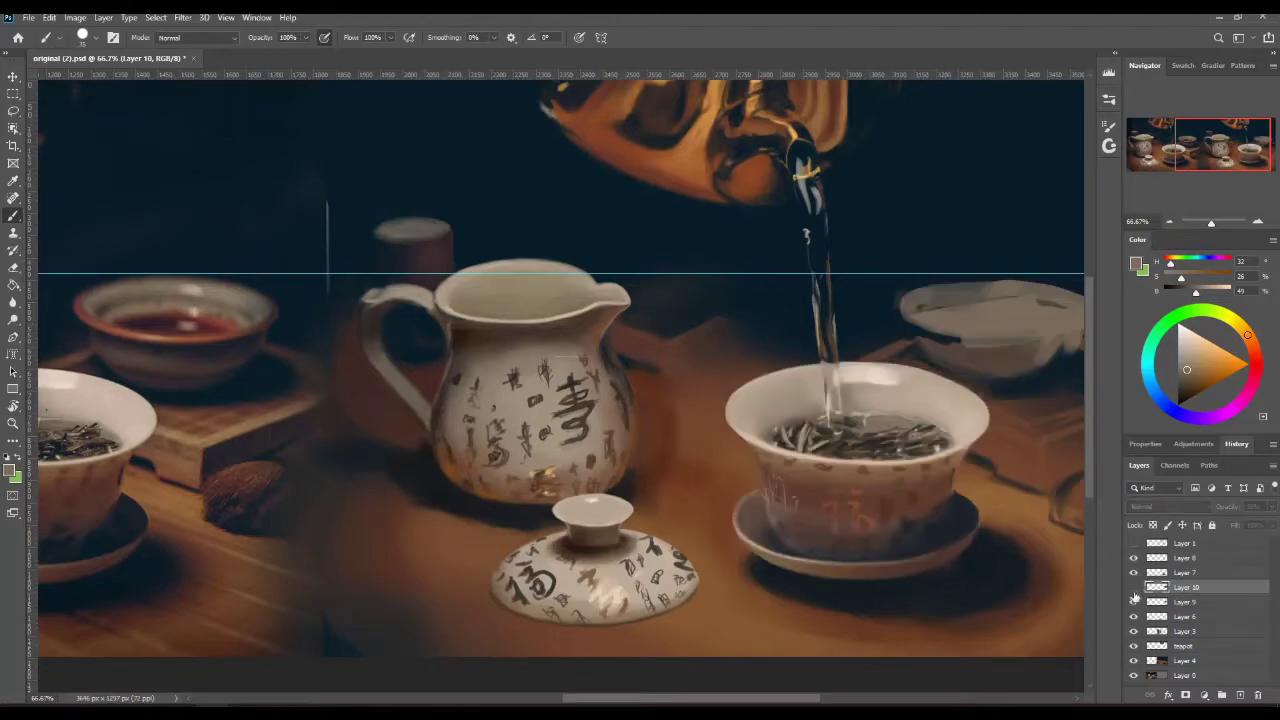
{"action": "left_click", "coordinate": [1133, 588]}
Step: Fill the back bowl's interior and body on Layer 9 with broad grey-brown strokes following the reference shape
{"action": "left_click", "coordinate": [1187, 602]}
{"action": "scroll", "coordinate": [900, 340], "scroll_direction": "right", "scroll_amount": 1}
{"action": "left_click_drag", "start_coordinate": [870, 314], "coordinate": [1000, 370]}
{"action": "left_click_drag", "start_coordinate": [1035, 338], "coordinate": [930, 376]}
{"action": "left_click_drag", "start_coordinate": [890, 328], "coordinate": [1000, 330]}
{"action": "mouse_move", "coordinate": [1045, 308]}
{"action": "left_mouse_down"}
{"action": "mouse_move", "coordinate": [1000, 360]}
{"action": "mouse_move", "coordinate": [857, 303]}
{"action": "mouse_move", "coordinate": [946, 349]}
{"action": "left_mouse_up"}
Step: Check Layer 9 by toggling its visibility, and fill out the bowl's lower body
{"action": "left_click", "coordinate": [1134, 602]}
{"action": "left_click", "coordinate": [1134, 602]}
{"action": "key", "text": "e"}
{"action": "right_click", "coordinate": [946, 349]}
{"action": "key", "text": "b"}
{"action": "mouse_move", "coordinate": [1024, 340]}
{"action": "left_mouse_down"}
{"action": "mouse_move", "coordinate": [935, 373]}
{"action": "mouse_move", "coordinate": [990, 378]}
{"action": "left_mouse_up"}
Step: Outline the bowl's rim on Layer 9 with a much smaller brush in orange-red sampled from the finished bowl
{"action": "left_click", "coordinate": [74, 358], "text": "alt"}
{"action": "key", "text": "bracketleft"}
{"action": "key", "text": "bracketleft"}
{"action": "key", "text": "bracketleft"}
{"action": "key", "text": "bracketleft"}
{"action": "key", "text": "bracketleft"}
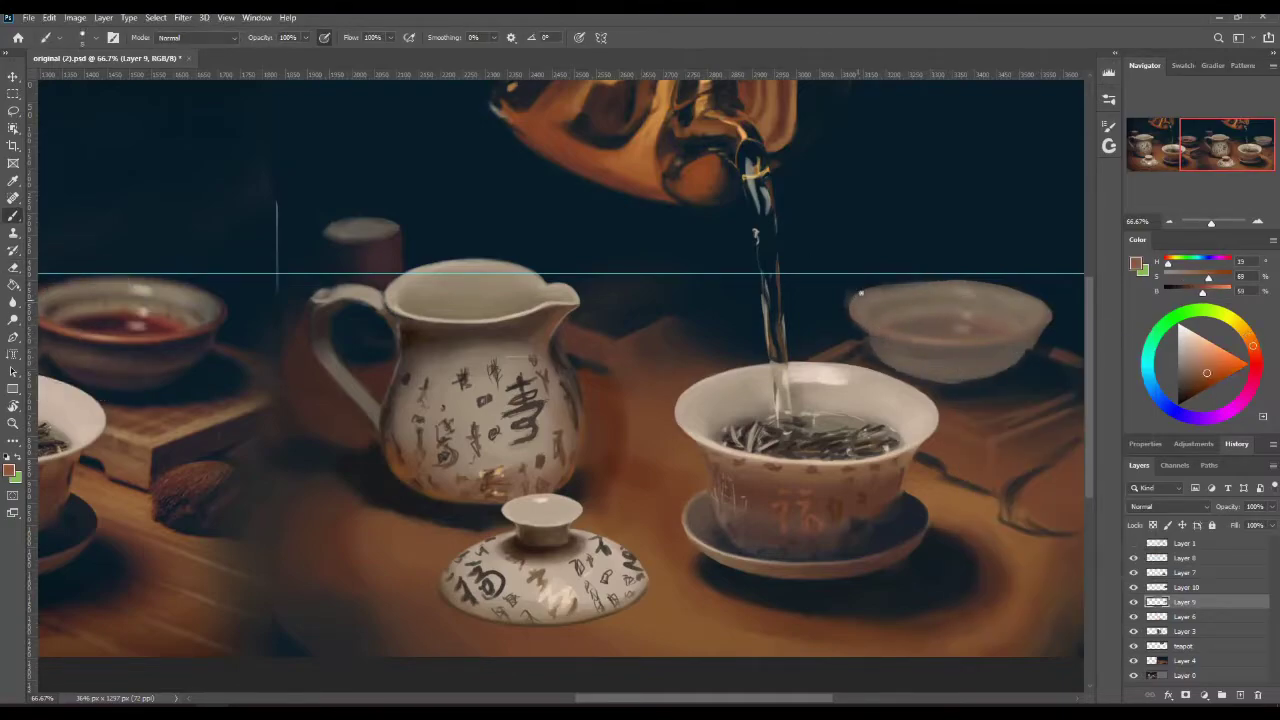
Step: Delete the Layer 10 overlay and touch up the rim at the bowl's right side
{"action": "left_click", "coordinate": [1186, 587]}
{"action": "key", "text": "Delete"}
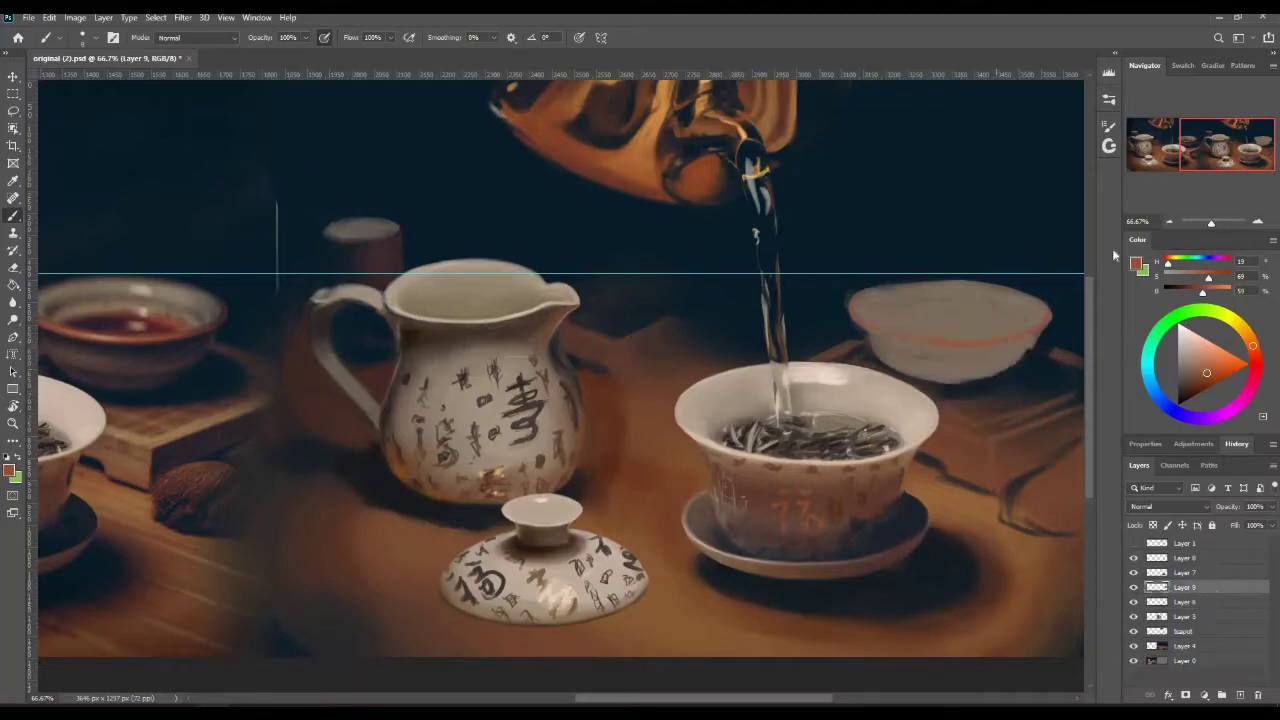
{"action": "left_click_drag", "start_coordinate": [1020, 354], "coordinate": [1057, 354]}
Step: Copy the finished tea bowl from the reference image onto a new layer and move it beside the unfinished bowl
{"action": "left_click", "coordinate": [1186, 660]}
{"action": "key", "text": "l"}
{"action": "left_click_drag", "start_coordinate": [76, 260], "coordinate": [88, 240]}
{"action": "key", "text": "ctrl+j"}
{"action": "key", "text": "v"}
{"action": "mouse_move", "coordinate": [203, 309]}
{"action": "left_mouse_down"}
{"action": "mouse_move", "coordinate": [731, 284]}
{"action": "mouse_move", "coordinate": [735, 270]}
{"action": "left_mouse_up"}
{"action": "left_click_drag", "start_coordinate": [1211, 223], "coordinate": [1212, 223]}
{"action": "left_click_drag", "start_coordinate": [1228, 146], "coordinate": [1238, 141]}
{"action": "left_click_drag", "start_coordinate": [575, 369], "coordinate": [577, 429]}
Step: Nudge the copied reference bowl upward to align with the unfinished bowl, and reposition the horizontal guide above both bowls
{"action": "left_click_drag", "start_coordinate": [706, 307], "coordinate": [712, 74]}
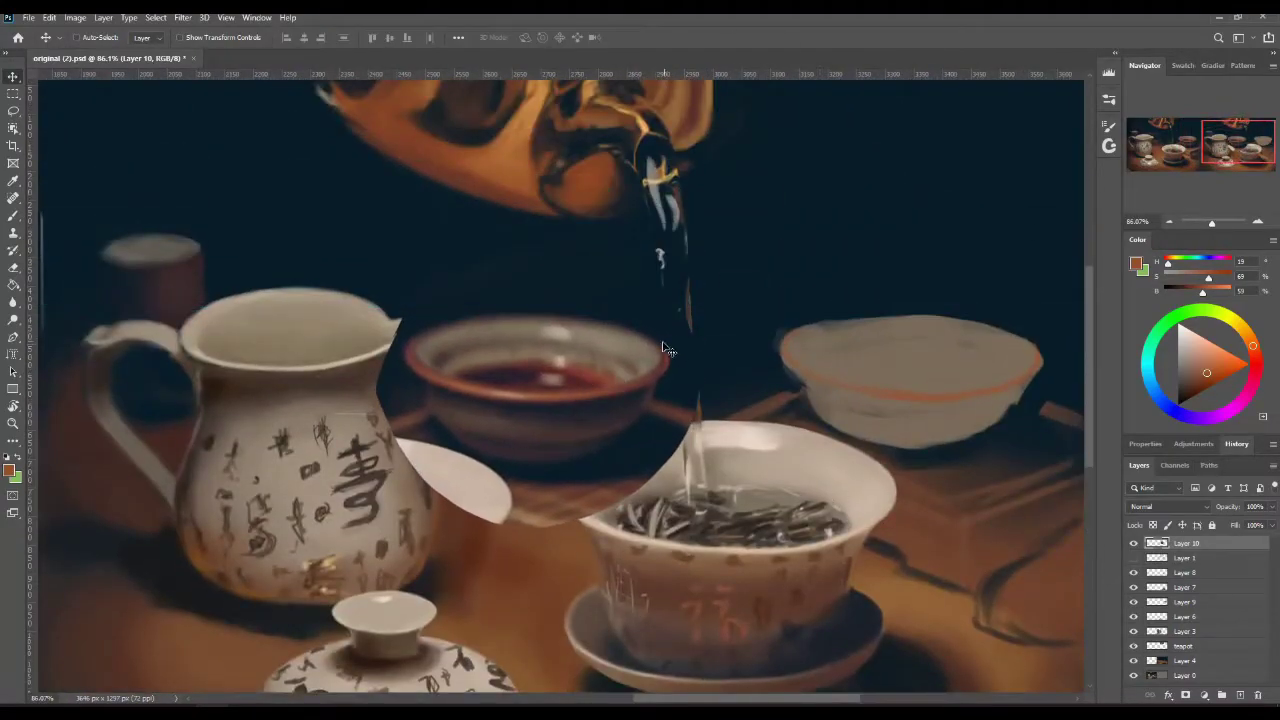
{"action": "key", "text": "Up"}
{"action": "key", "text": "Up"}
{"action": "key", "text": "Up"}
{"action": "key", "text": "Up"}
{"action": "key", "text": "Up"}
{"action": "key", "text": "Up"}
{"action": "left_click_drag", "start_coordinate": [852, 74], "coordinate": [855, 199]}
{"action": "key", "text": "Up"}
{"action": "key", "text": "Up"}
Step: Sample the unfinished bowl's grey-brown and brush along its upper-left edge
{"action": "left_click", "coordinate": [889, 338], "text": "ctrl"}
{"action": "key", "text": "b"}
{"action": "left_click", "coordinate": [889, 338], "text": "alt"}
{"action": "mouse_move", "coordinate": [829, 331]}
{"action": "left_mouse_down"}
{"action": "mouse_move", "coordinate": [918, 325]}
{"action": "mouse_move", "coordinate": [838, 321]}
{"action": "left_mouse_up"}
{"action": "key", "text": "e"}
Step: Find the bowl's layer by toggling visibility, and refine the rim edges on Layer 9 with sampled grey-brown and dark red
{"action": "left_click", "coordinate": [1134, 602]}
{"action": "left_click", "coordinate": [1134, 573]}
{"action": "left_click", "coordinate": [1134, 573]}
{"action": "left_click", "coordinate": [1191, 573]}
{"action": "left_click", "coordinate": [1134, 602]}
{"action": "left_click", "coordinate": [1186, 602]}
{"action": "key", "text": "b"}
{"action": "left_click", "coordinate": [840, 330], "text": "alt"}
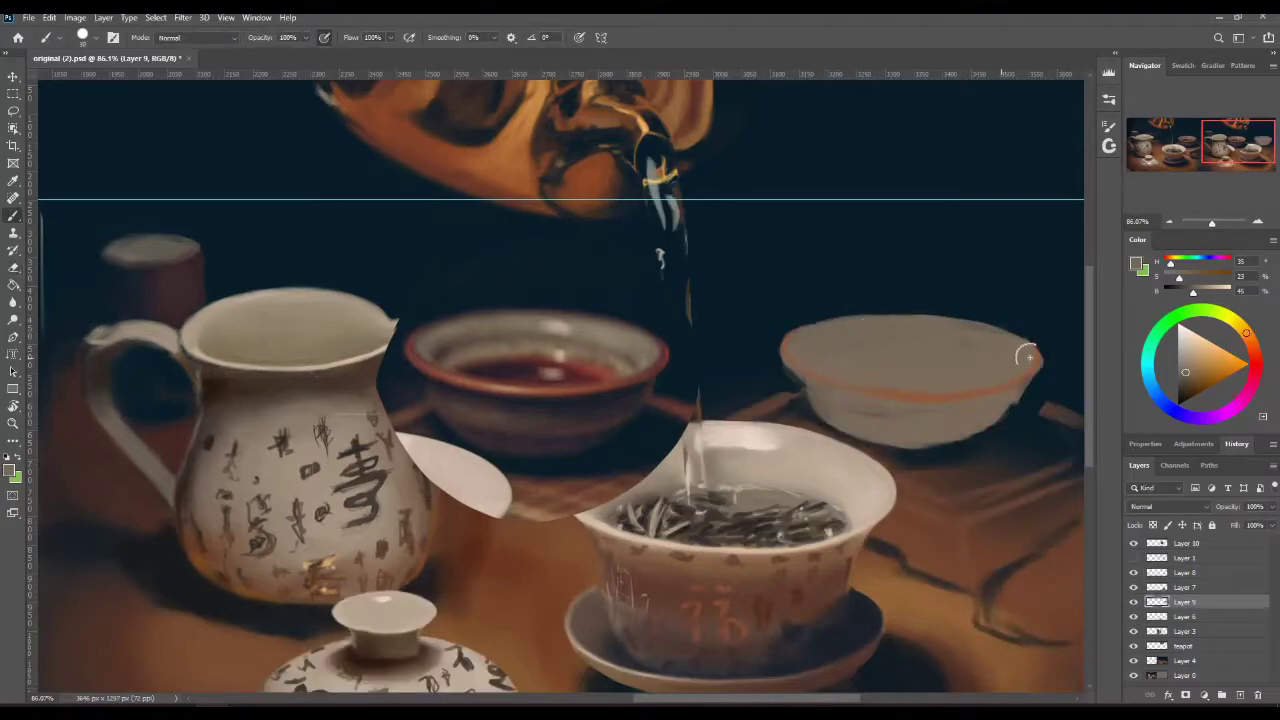
{"action": "left_click", "coordinate": [1040, 357], "text": "alt"}
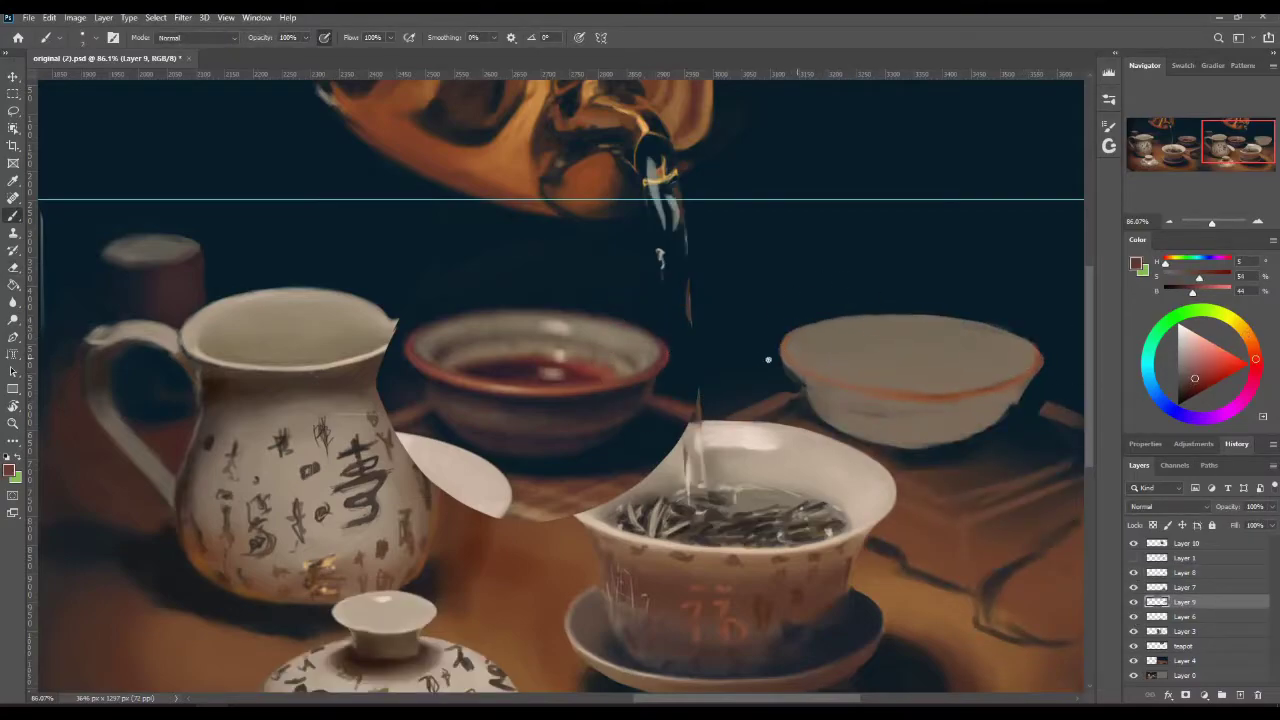
{"action": "key", "text": "e"}
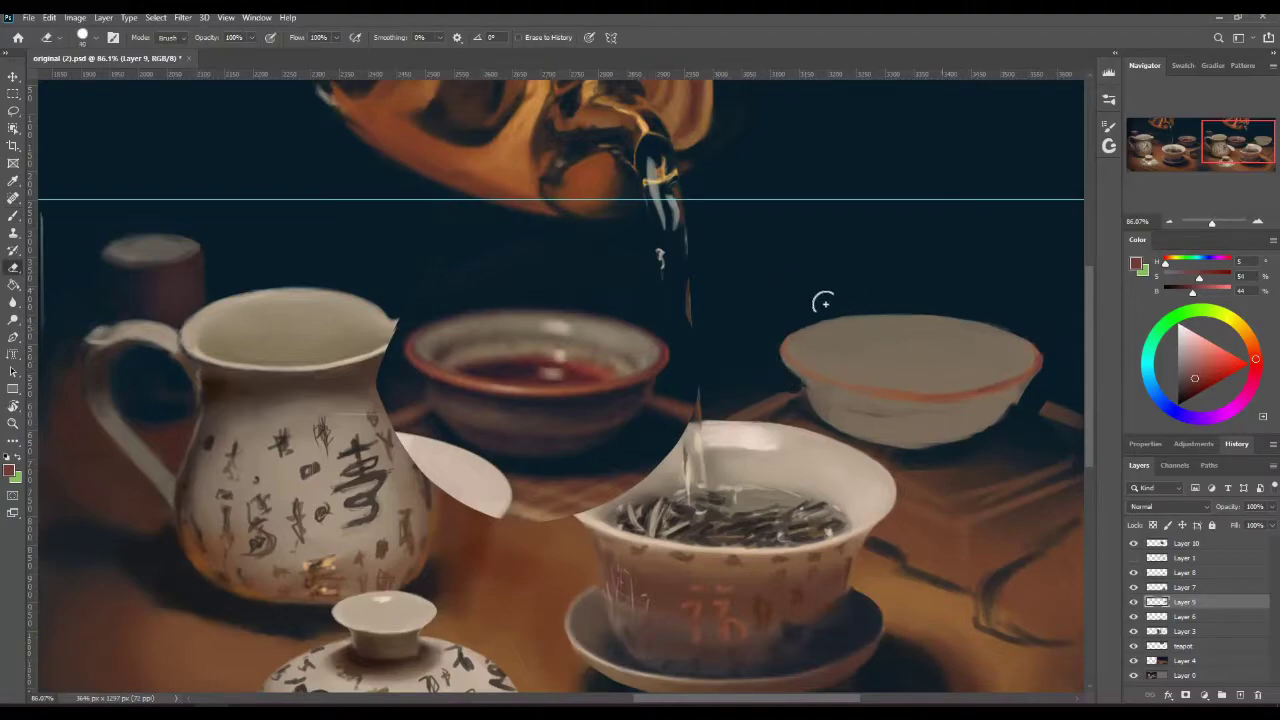
Step: Clean up the bowl's left side and underside and the adjoining brown tray edge using locally sampled colours
{"action": "key", "text": "b"}
{"action": "left_click", "coordinate": [786, 398], "text": "alt"}
{"action": "key", "text": "e"}
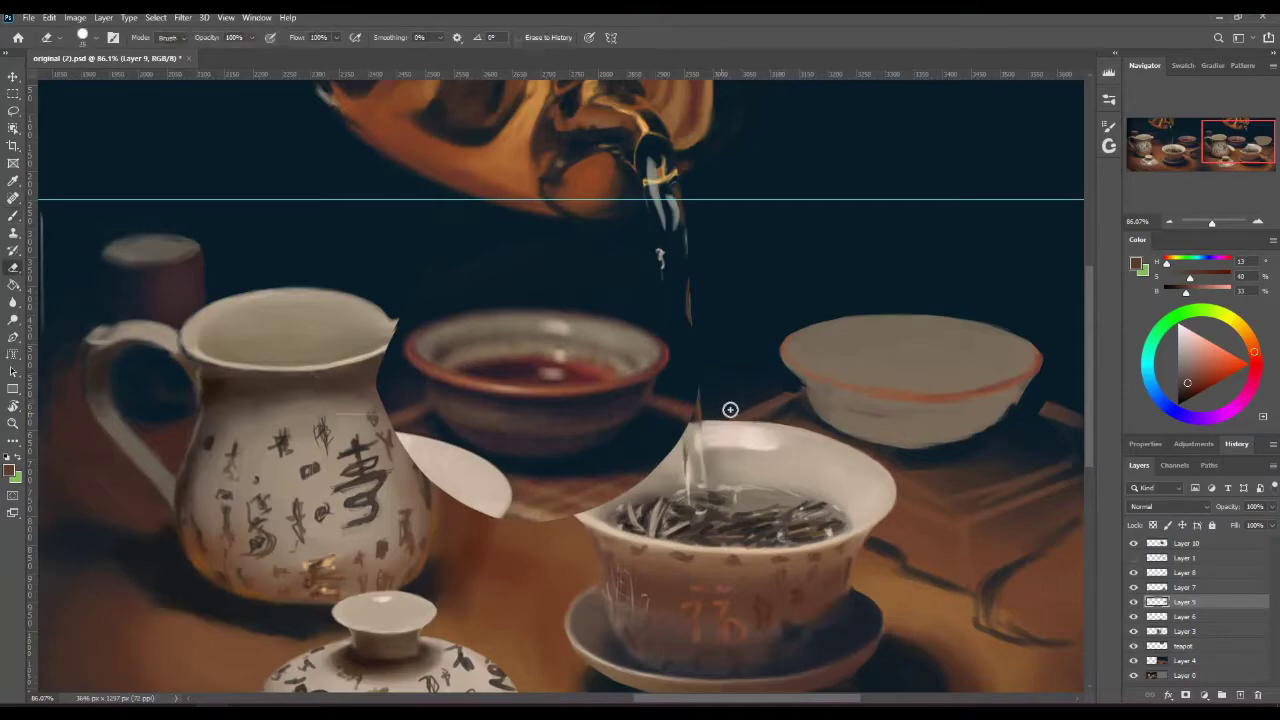
{"action": "key", "text": "b"}
{"action": "left_click", "coordinate": [806, 382], "text": "alt"}
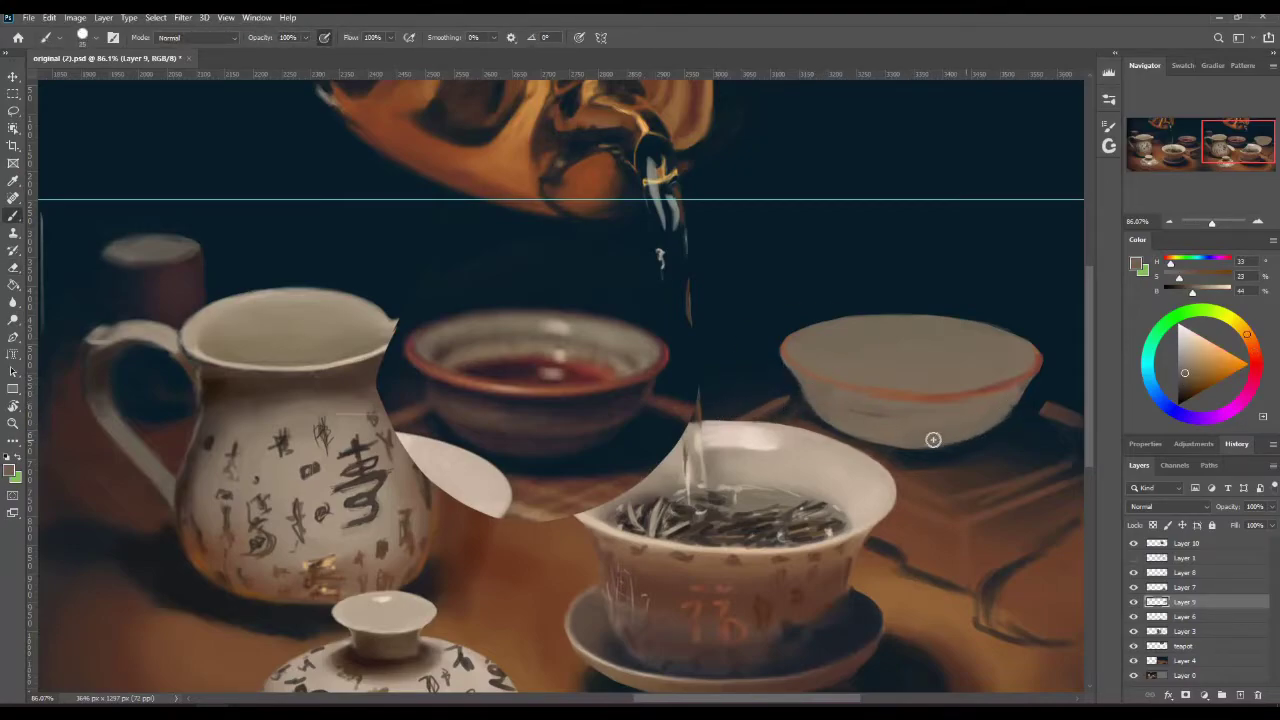
{"action": "left_click", "coordinate": [907, 381], "text": "alt"}
{"action": "left_click", "coordinate": [793, 396], "text": "alt"}
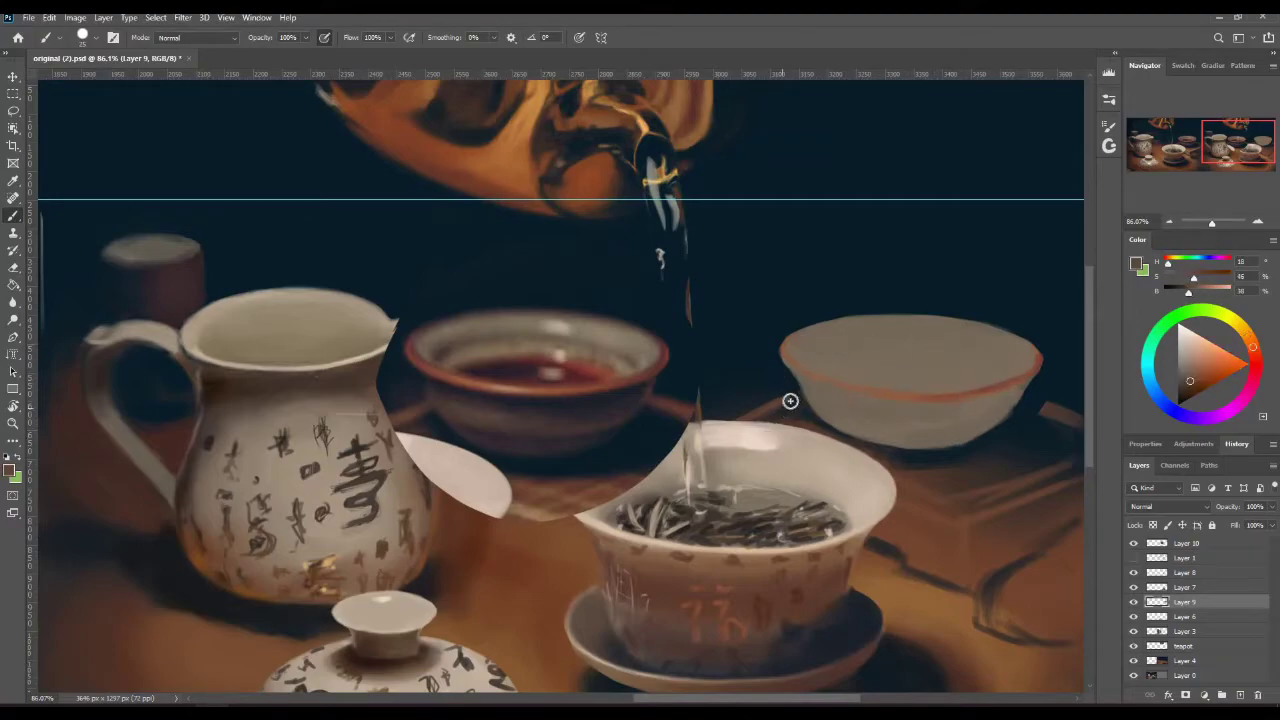
Step: Redraw the brown tray edges on both sides of the bowl with sampled browns
{"action": "key", "text": "e"}
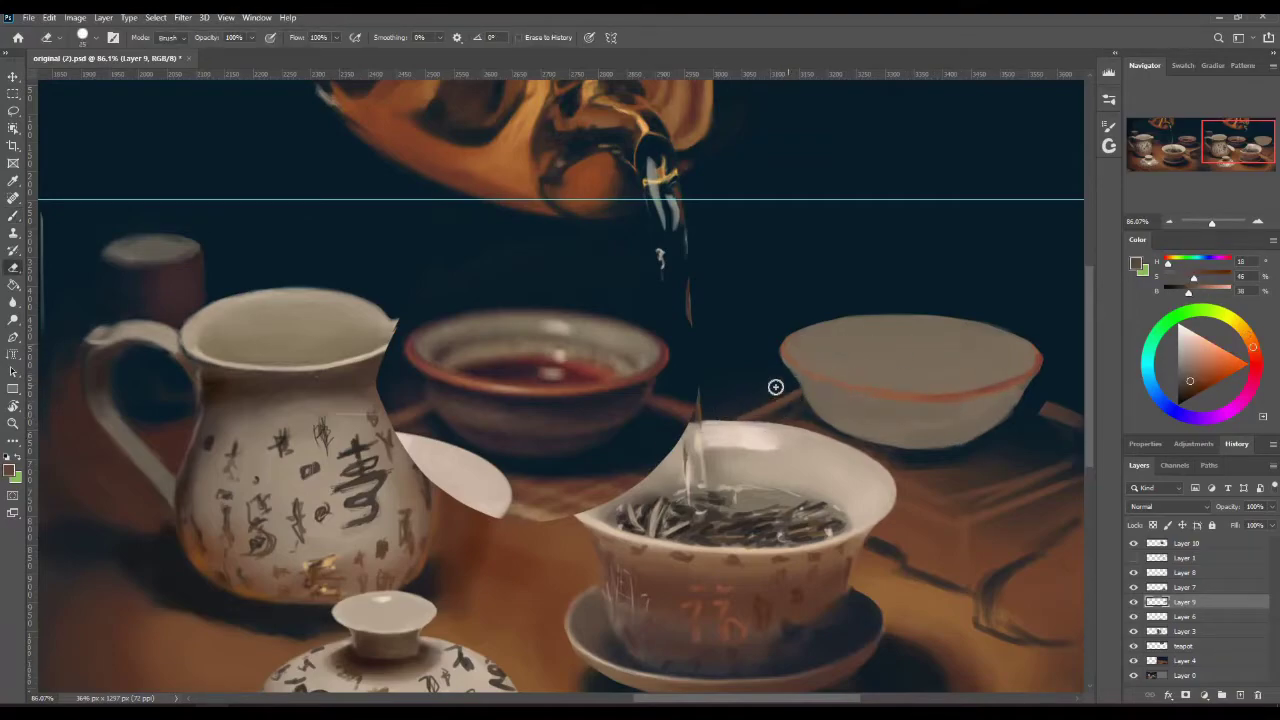
{"action": "key", "text": "b"}
{"action": "left_click", "coordinate": [799, 402], "text": "alt"}
{"action": "left_click", "coordinate": [1026, 403], "text": "alt"}
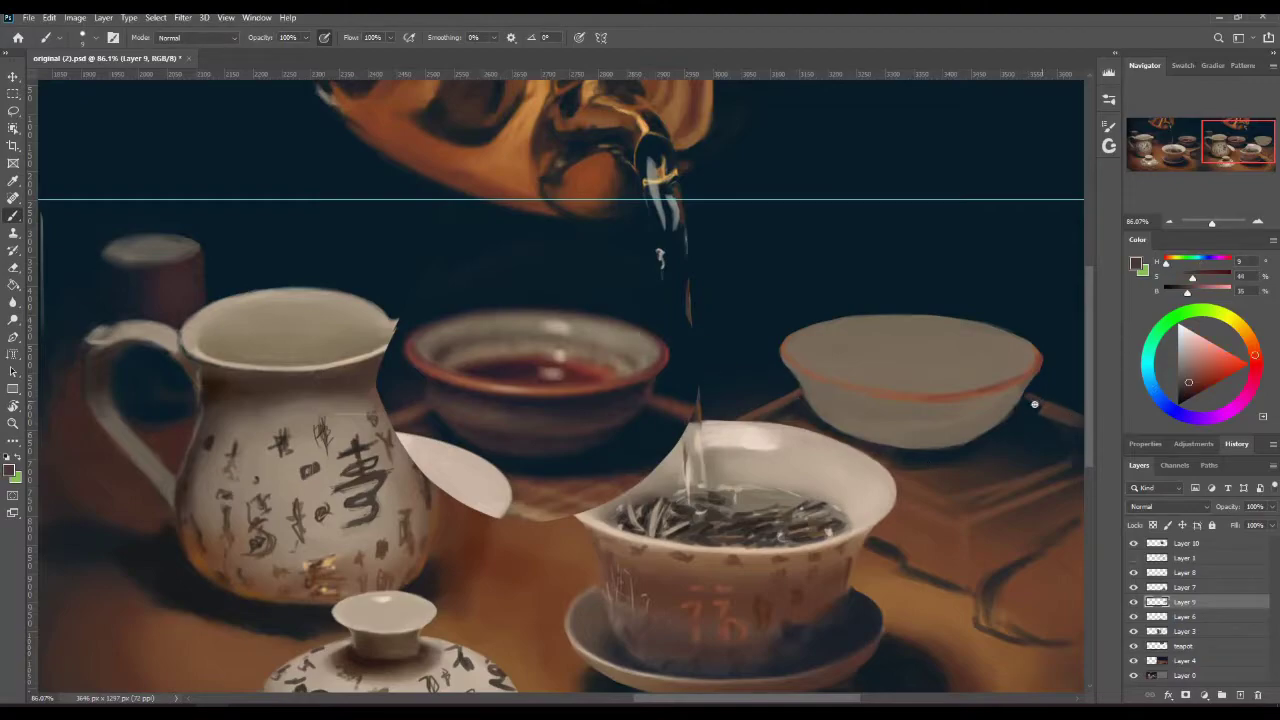
{"action": "left_click", "coordinate": [1030, 409], "text": "alt"}
Step: Round out the bowl's base in grey-brown, lock Layer 9's transparent pixels, and repaint the rim in sampled reddish orange
{"action": "left_click", "coordinate": [1004, 413], "text": "alt"}
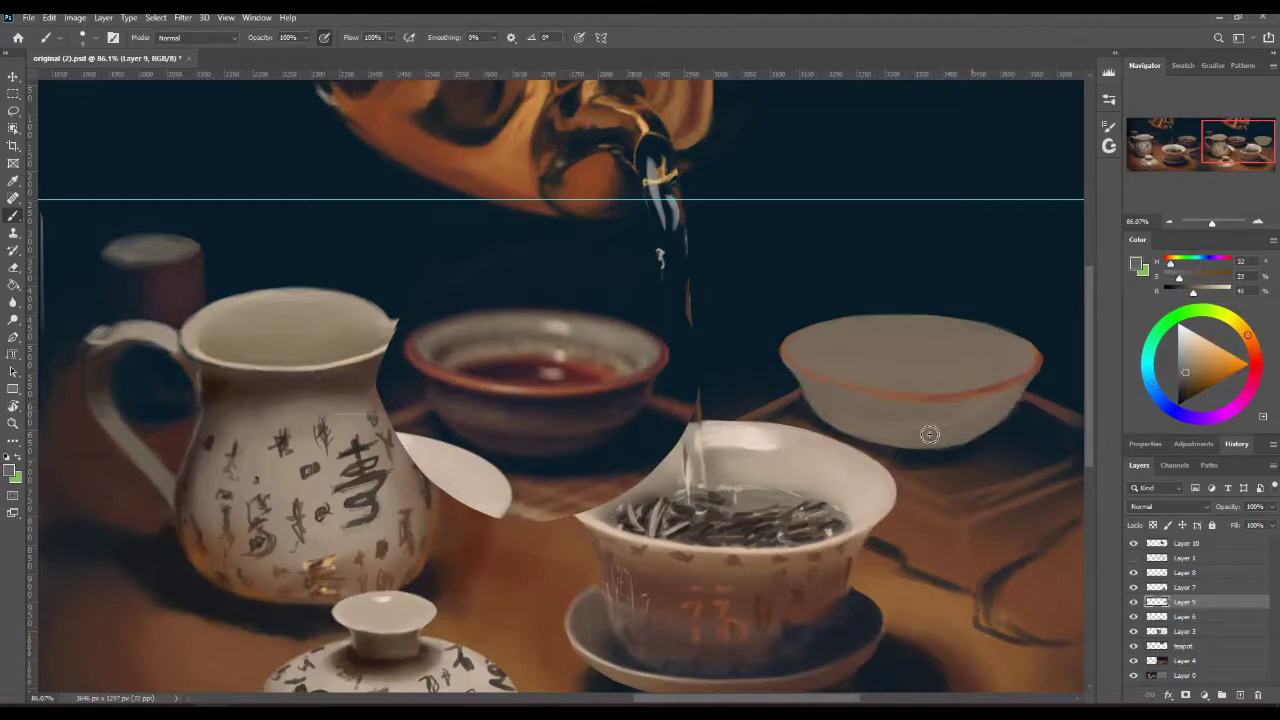
{"action": "left_click_drag", "start_coordinate": [896, 438], "coordinate": [851, 443]}
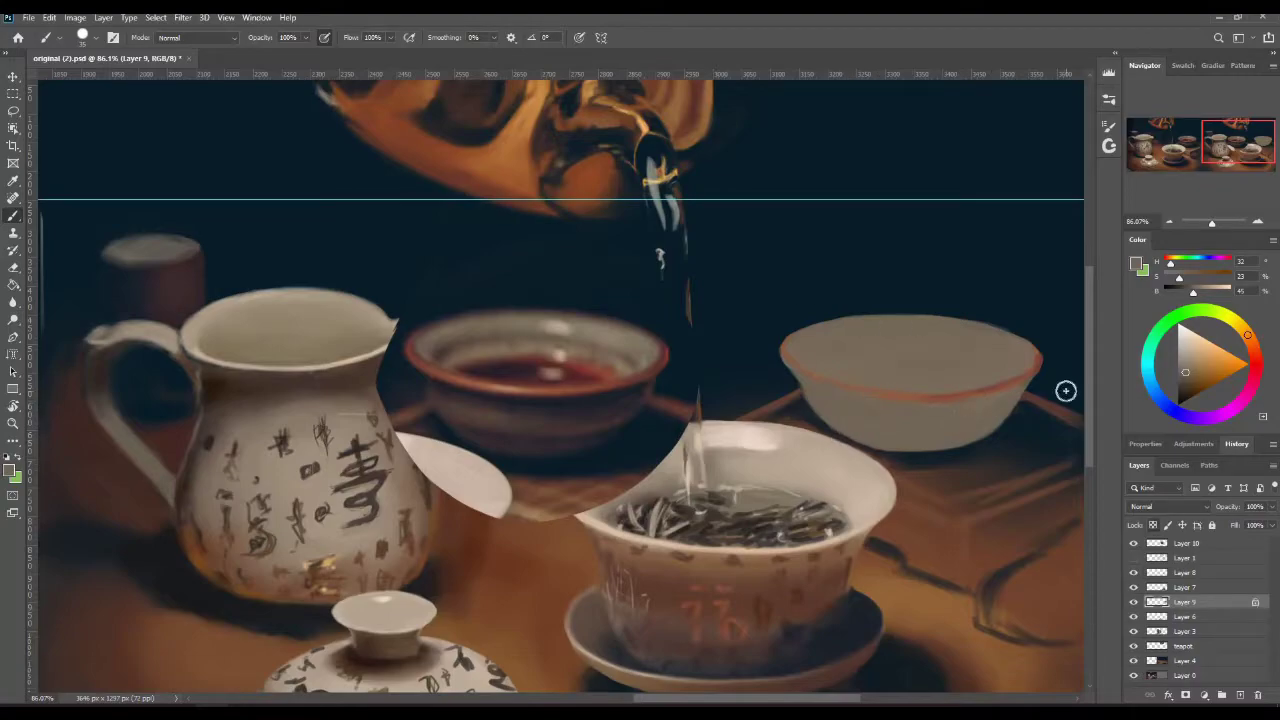
{"action": "left_click", "coordinate": [789, 354], "text": "alt"}
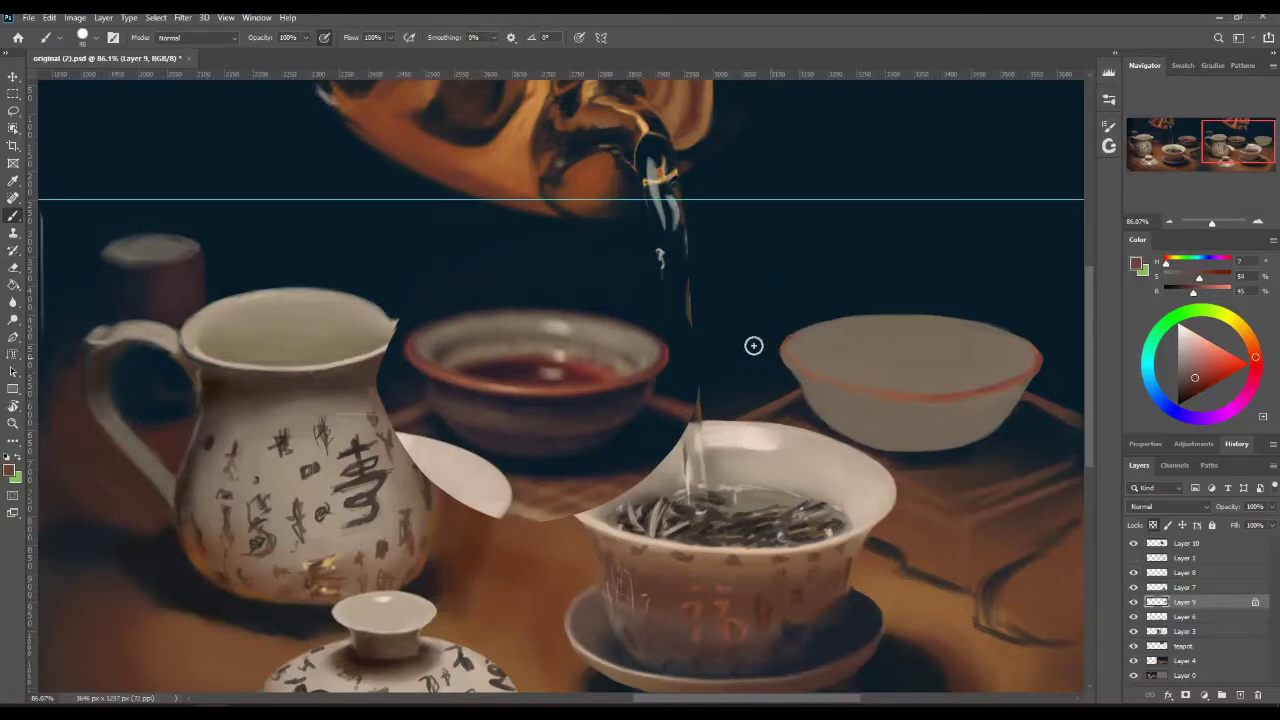
{"action": "left_click", "coordinate": [799, 354], "text": "alt"}
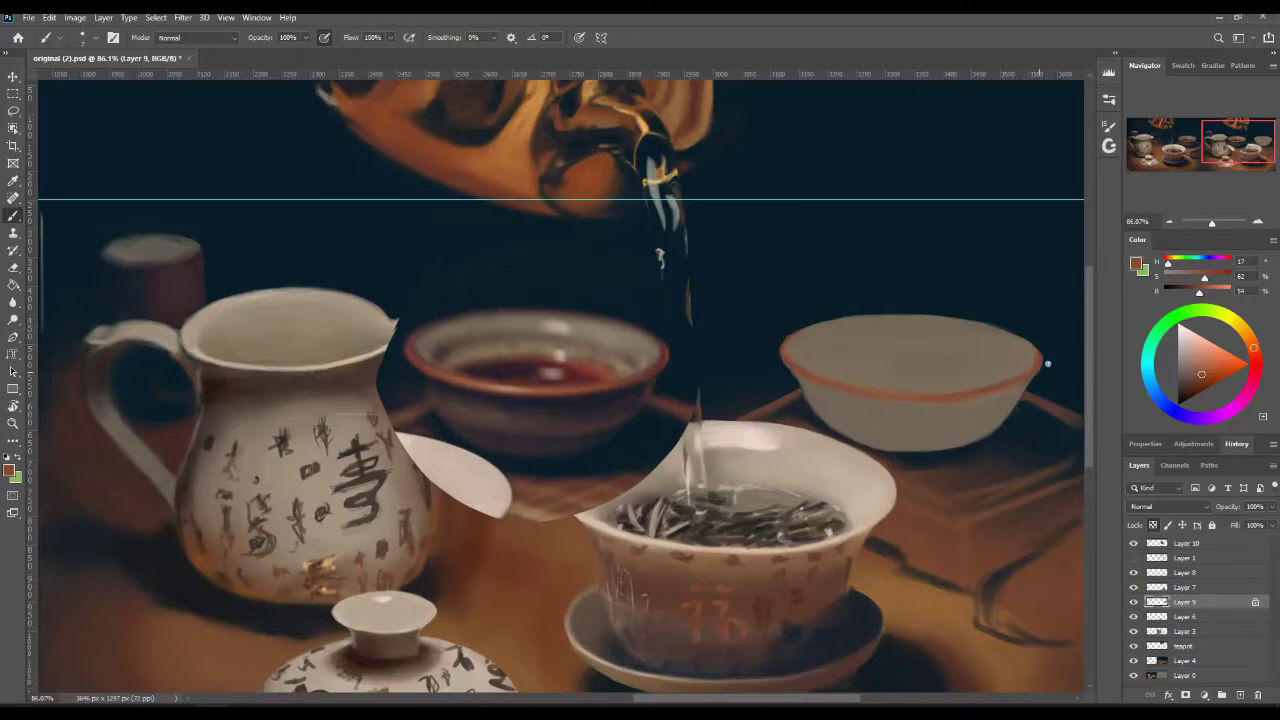
Step: Shade the bowl's outer body with a larger brush in dark tones sampled from the reference bowl
{"action": "left_click", "coordinate": [434, 337], "text": "alt"}
{"action": "key", "text": "bracketright"}
{"action": "key", "text": "bracketright"}
{"action": "key", "text": "bracketright"}
{"action": "key", "text": "bracketright"}
{"action": "key", "text": "bracketright"}
{"action": "key", "text": "bracketright"}
{"action": "key", "text": "bracketright"}
{"action": "key", "text": "bracketright"}
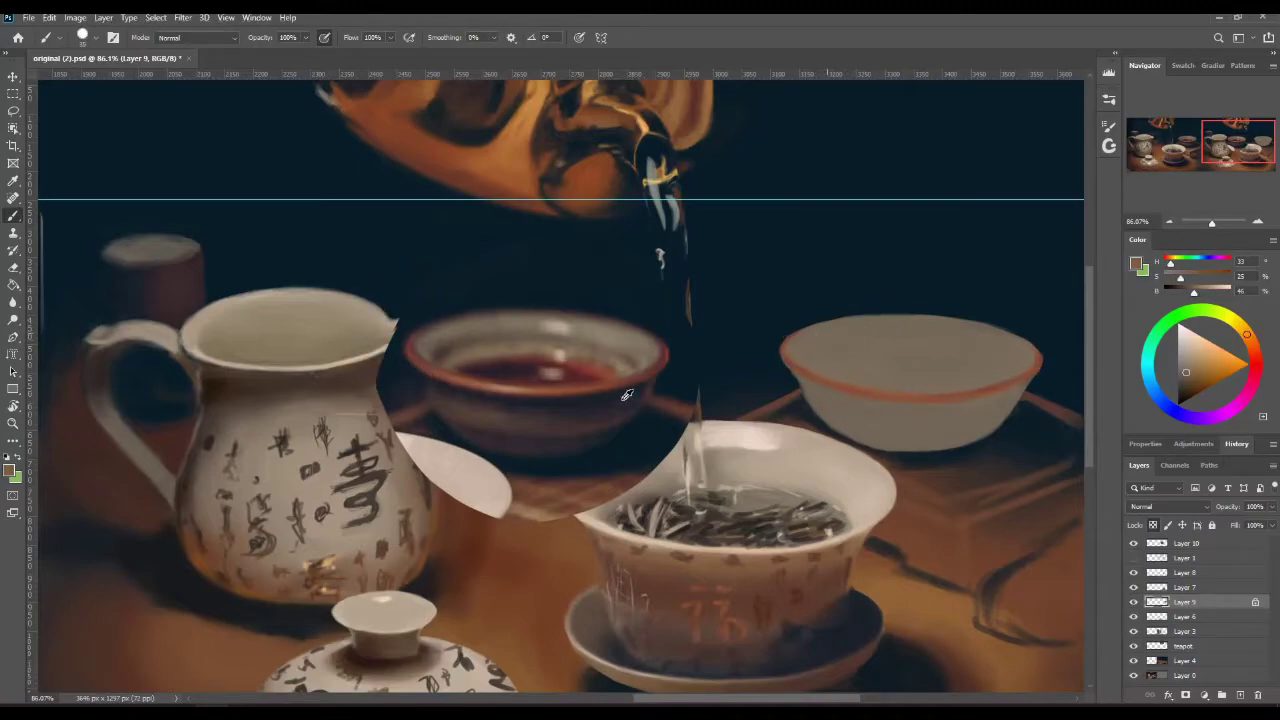
{"action": "left_click", "coordinate": [507, 420], "text": "alt"}
{"action": "left_click_drag", "start_coordinate": [891, 418], "coordinate": [962, 417]}
{"action": "mouse_move", "coordinate": [1037, 382]}
{"action": "left_mouse_down"}
{"action": "mouse_move", "coordinate": [969, 416]}
{"action": "mouse_move", "coordinate": [950, 444]}
{"action": "mouse_move", "coordinate": [993, 423]}
{"action": "mouse_move", "coordinate": [856, 431]}
{"action": "mouse_move", "coordinate": [1003, 404]}
{"action": "mouse_move", "coordinate": [841, 422]}
{"action": "mouse_move", "coordinate": [947, 441]}
{"action": "mouse_move", "coordinate": [794, 380]}
{"action": "left_mouse_up"}
Step: Blend the shading across the bowl's lower body with a smaller brush and colours sampled from both bowls
{"action": "left_click", "coordinate": [786, 375], "text": "alt"}
{"action": "key", "text": "bracketleft"}
{"action": "key", "text": "bracketleft"}
{"action": "key", "text": "bracketleft"}
{"action": "key", "text": "bracketleft"}
{"action": "left_click", "coordinate": [813, 395], "text": "alt"}
{"action": "left_click", "coordinate": [848, 417], "text": "alt"}
{"action": "left_click", "coordinate": [642, 434], "text": "alt"}
{"action": "left_click_drag", "start_coordinate": [1006, 416], "coordinate": [920, 434]}
Step: Darken the bowl's right side beneath the rim with a fine brush in sampled shadow tones
{"action": "left_click", "coordinate": [686, 380], "text": "alt"}
{"action": "key", "text": "bracketleft"}
{"action": "key", "text": "bracketleft"}
{"action": "key", "text": "bracketleft"}
{"action": "key", "text": "bracketleft"}
{"action": "key", "text": "bracketleft"}
{"action": "key", "text": "bracketleft"}
{"action": "mouse_move", "coordinate": [1029, 385]}
{"action": "left_mouse_down"}
{"action": "mouse_move", "coordinate": [937, 408]}
{"action": "mouse_move", "coordinate": [1019, 392]}
{"action": "left_mouse_up"}
{"action": "left_click", "coordinate": [998, 411], "text": "alt"}
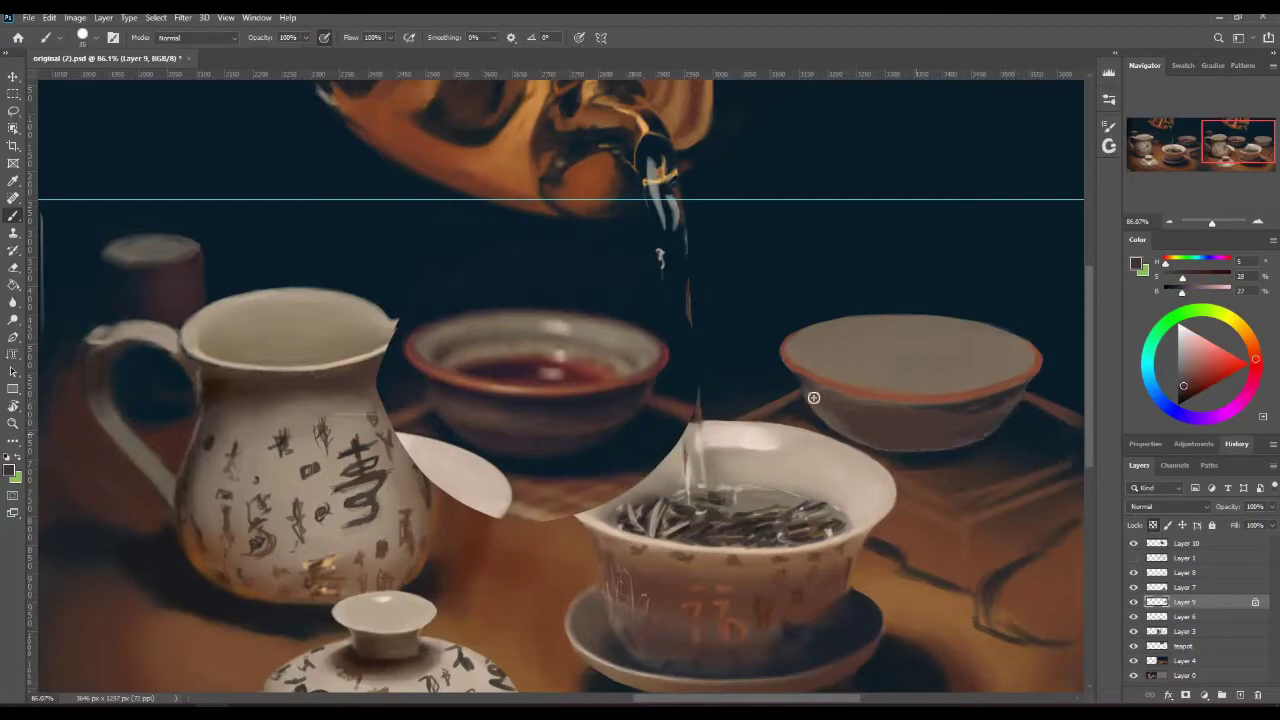
Step: Refine the bowl's front rim band with sampled reddish-brown, grey-brown and orange tones
{"action": "left_click", "coordinate": [784, 370], "text": "alt"}
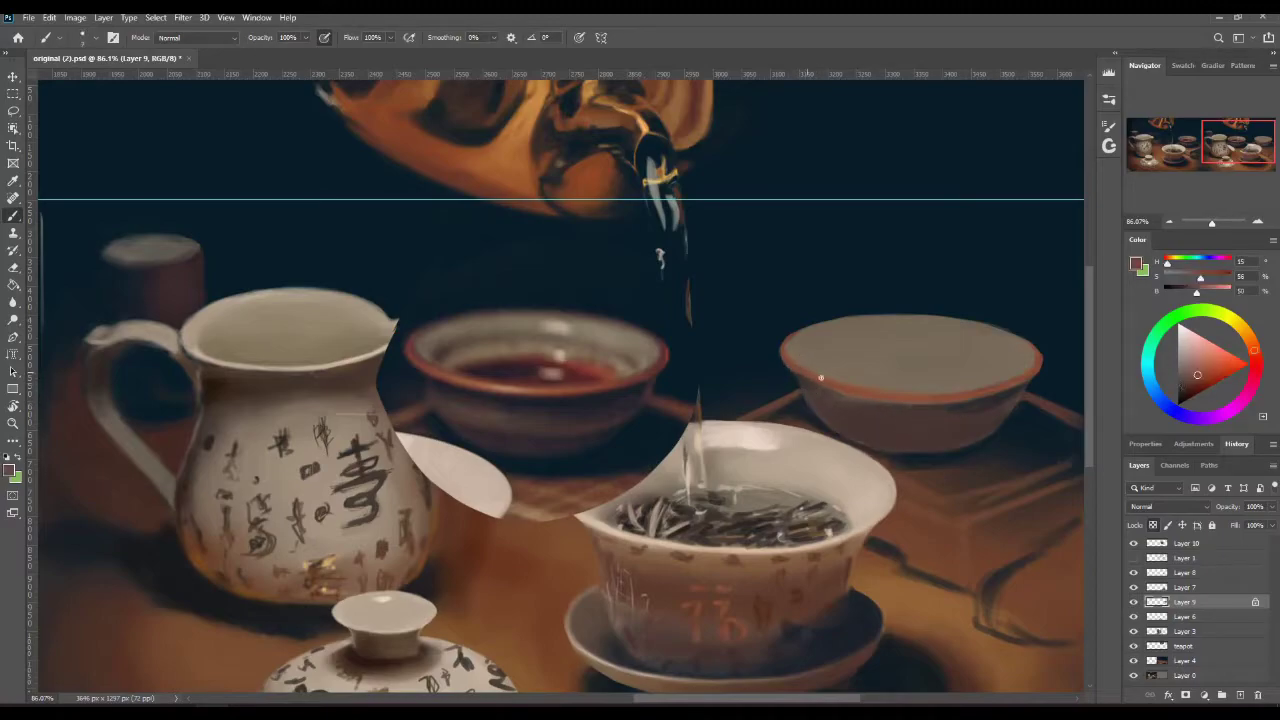
{"action": "left_click", "coordinate": [926, 391], "text": "alt"}
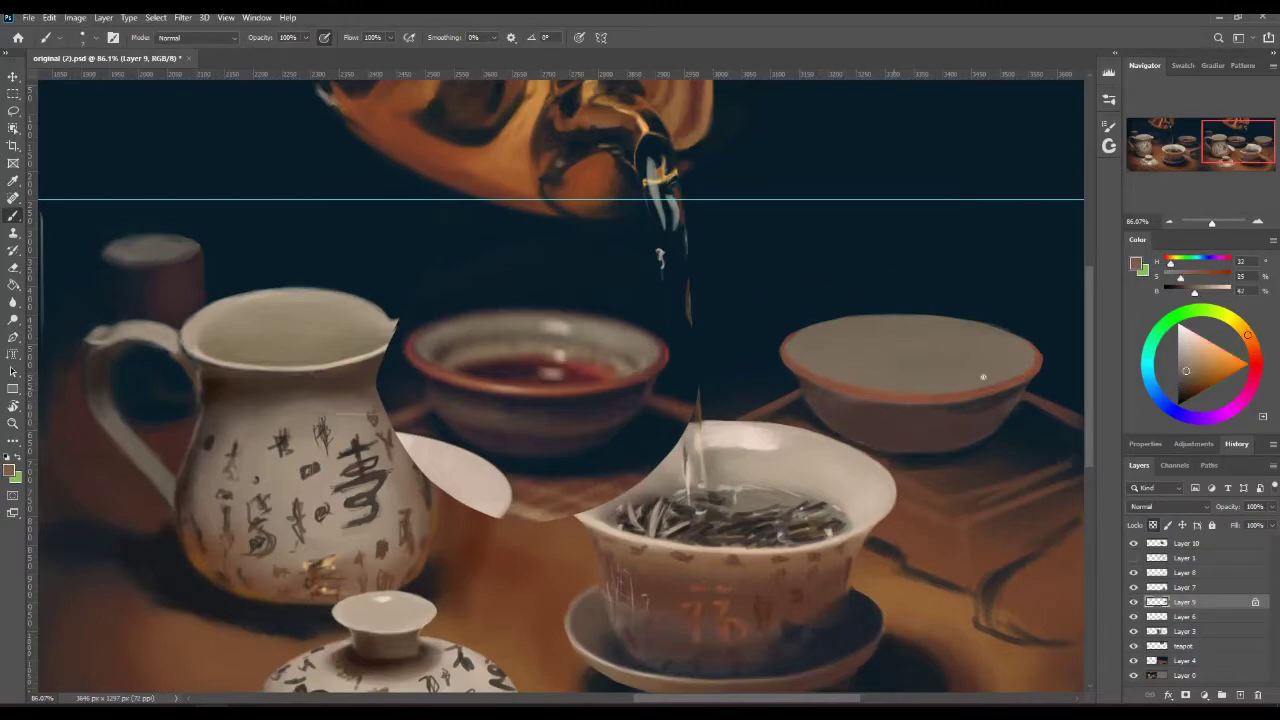
{"action": "left_click", "coordinate": [968, 401], "text": "alt"}
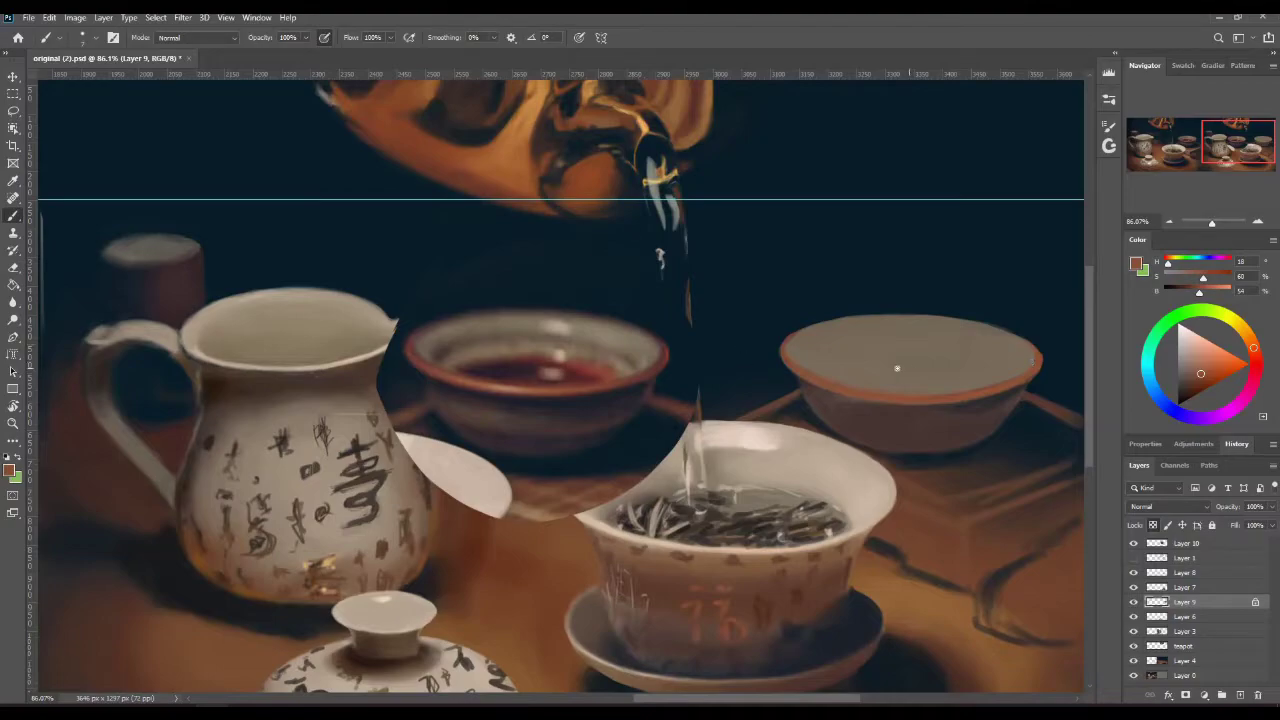
Step: Smooth the bowl's interior with a larger brush in grey-brown sampled from inside the bowl
{"action": "left_click", "coordinate": [886, 330], "text": "alt"}
{"action": "key", "text": "bracketright"}
{"action": "key", "text": "bracketright"}
{"action": "key", "text": "bracketright"}
{"action": "key", "text": "bracketright"}
{"action": "left_click", "coordinate": [927, 366], "text": "alt"}
Step: Check Layers 6 and 9, unlock Layer 9's transparent pixels, and clean the bowl's top outline with brush and eraser
{"action": "left_click", "coordinate": [1134, 617]}
{"action": "left_click", "coordinate": [1134, 617]}
{"action": "left_click", "coordinate": [1134, 602]}
{"action": "left_click", "coordinate": [1134, 602]}
{"action": "left_click", "coordinate": [1153, 525]}
{"action": "key", "text": "e"}
{"action": "key", "text": "b"}
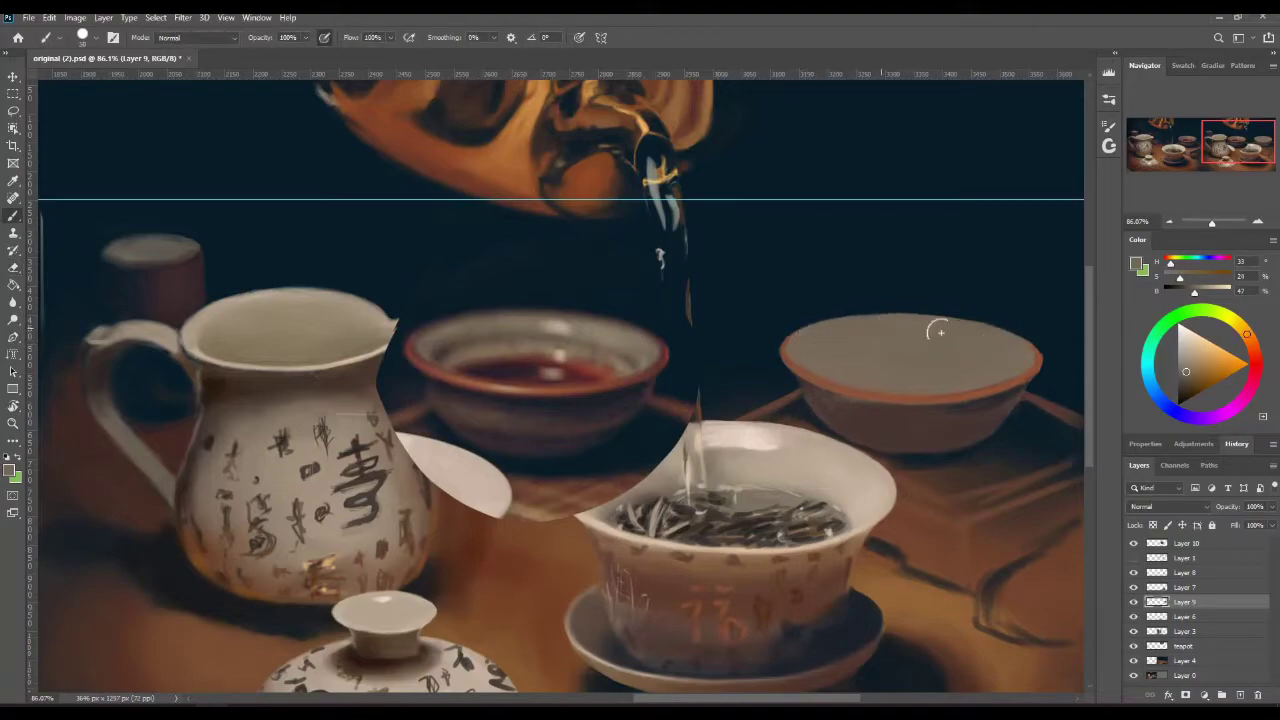
{"action": "key", "text": "e"}
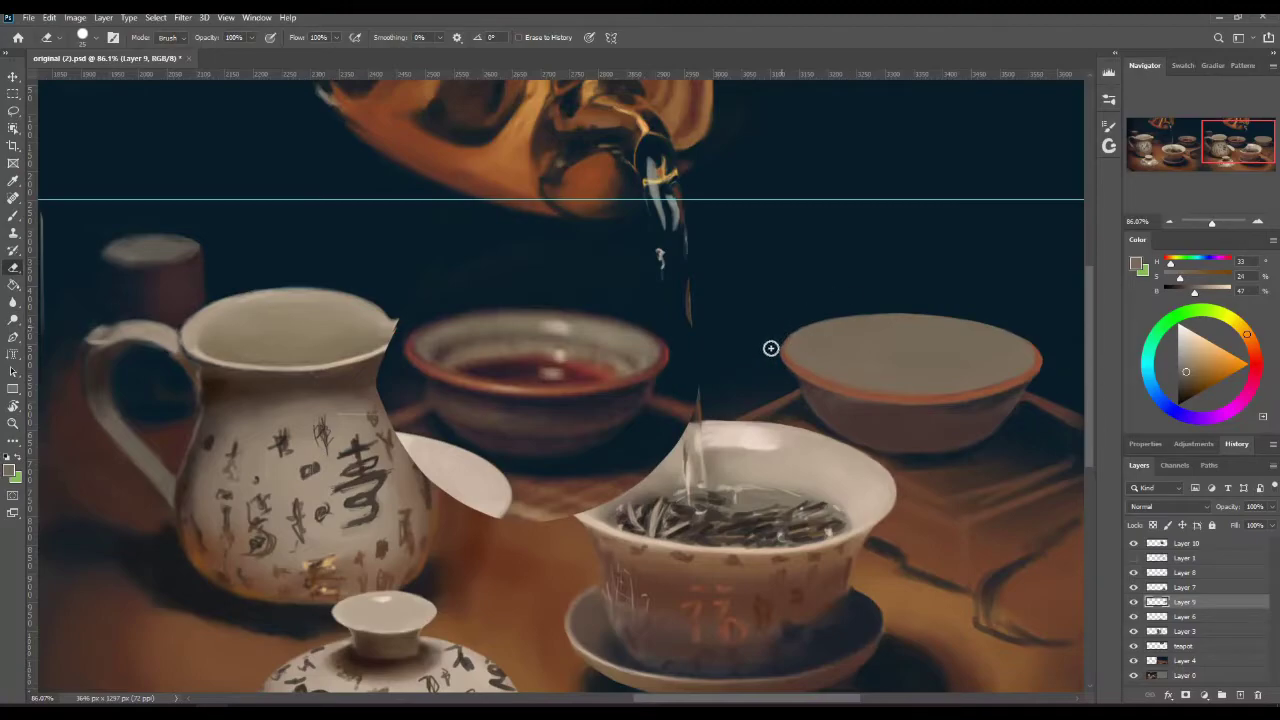
Step: Paint a dark shadow beneath the bowl's front rim and strengthen the rim in orange-red, using colours sampled from both bowls
{"action": "key", "text": "b"}
{"action": "left_click", "coordinate": [561, 393], "text": "alt"}
{"action": "left_click", "coordinate": [488, 363], "text": "alt"}
{"action": "left_click", "coordinate": [496, 400], "text": "alt"}
{"action": "left_click", "coordinate": [986, 404], "text": "alt"}
{"action": "left_click_drag", "start_coordinate": [930, 75], "coordinate": [940, 395]}
{"action": "key", "text": "ctrl+z"}
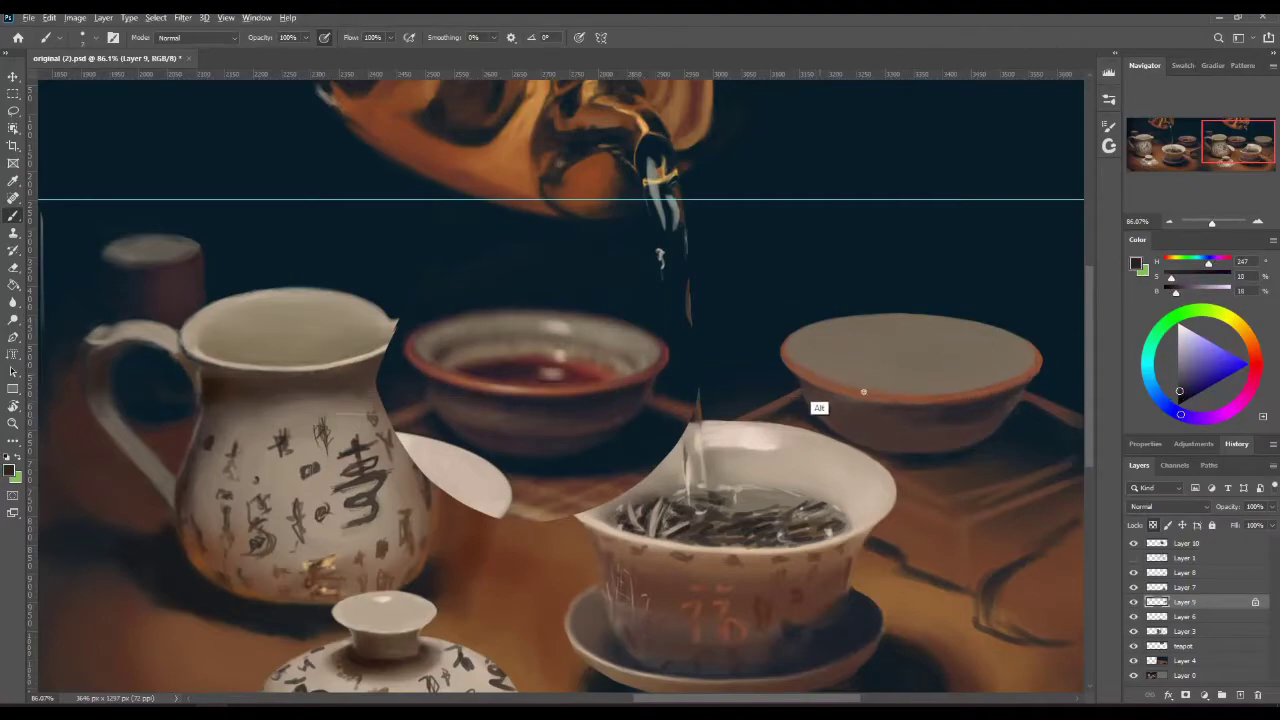
{"action": "left_click", "coordinate": [854, 392], "text": "alt"}
{"action": "left_click", "coordinate": [883, 396], "text": "alt"}
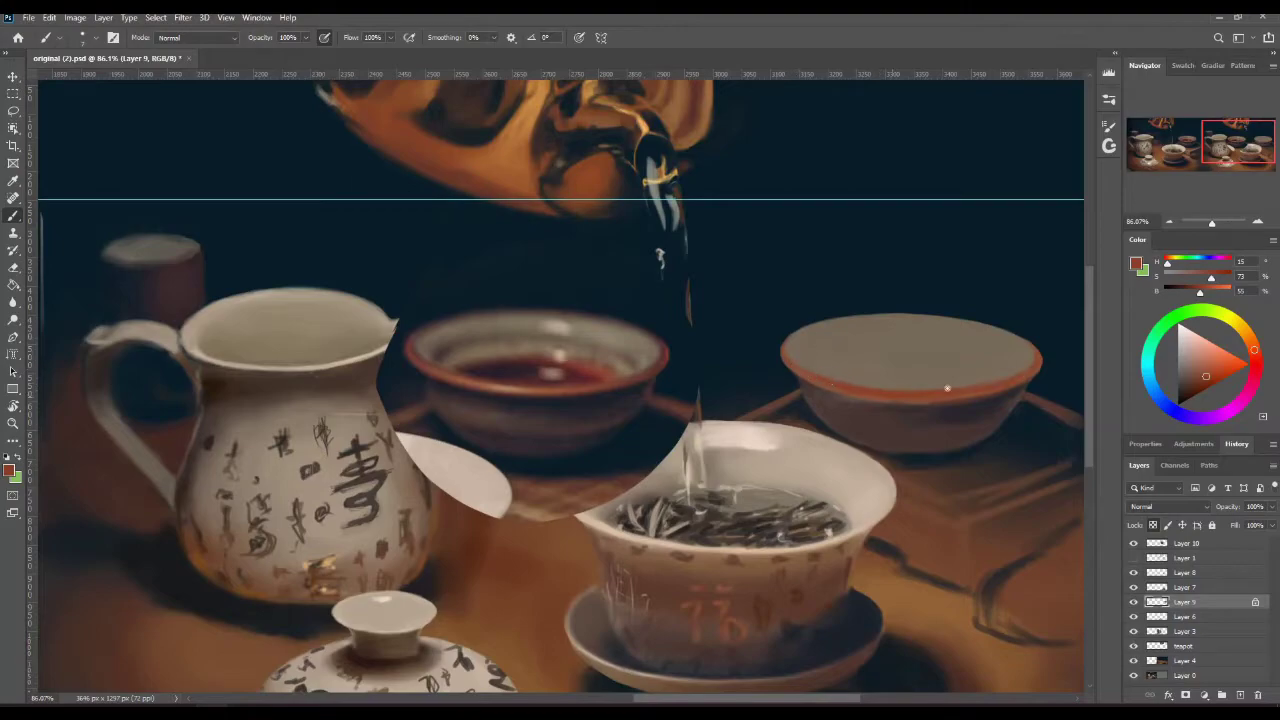
Step: Deepen the shadow just beneath the back bowl's front rim with a larger brush and a dark sampled tone
{"action": "left_click", "coordinate": [936, 408], "text": "alt"}
{"action": "key", "text": "]"}
{"action": "key", "text": "]"}
{"action": "key", "text": "]"}
{"action": "key", "text": "]"}
{"action": "left_click_drag", "start_coordinate": [932, 409], "coordinate": [890, 408]}
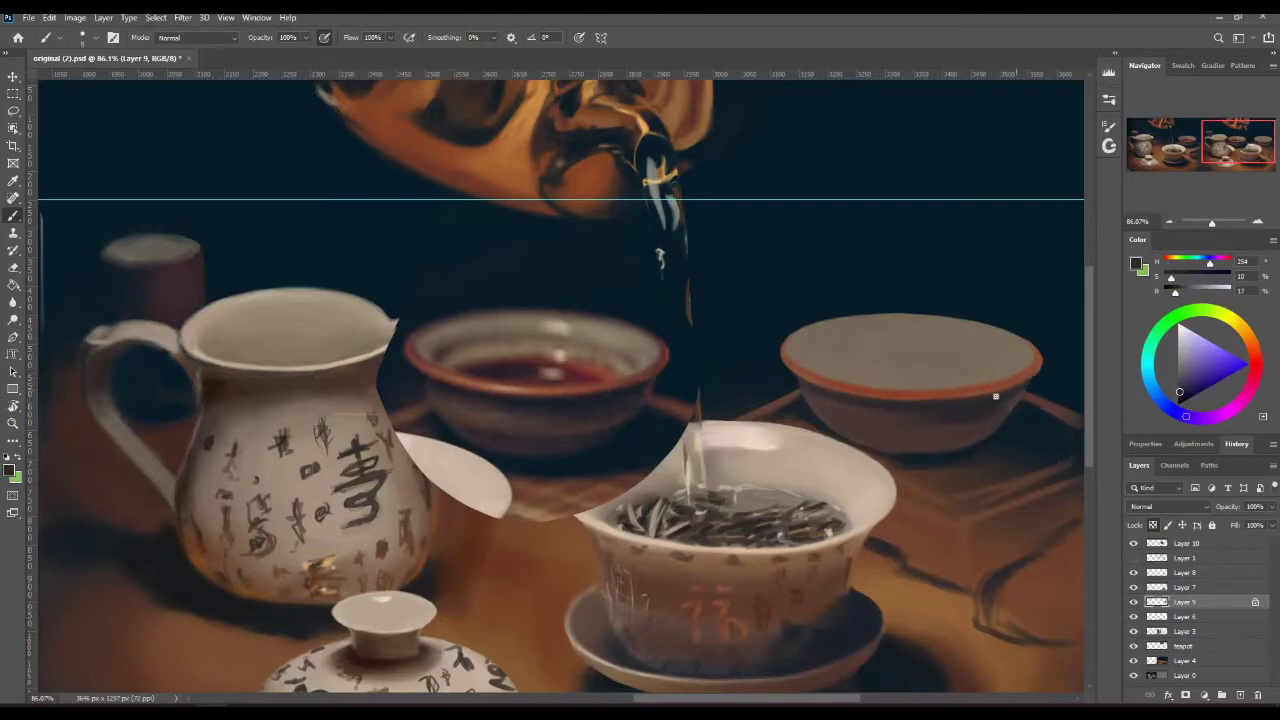
Step: Shade the bowl's outer body with a larger brush in grey-brown tones sampled from it and from the reference bowl
{"action": "key", "text": "]"}
{"action": "key", "text": "]"}
{"action": "key", "text": "]"}
{"action": "left_click", "coordinate": [869, 414], "text": "alt"}
{"action": "mouse_move", "coordinate": [846, 404]}
{"action": "left_mouse_down"}
{"action": "mouse_move", "coordinate": [810, 402]}
{"action": "mouse_move", "coordinate": [898, 420]}
{"action": "left_mouse_up"}
{"action": "left_click", "coordinate": [922, 418], "text": "alt"}
{"action": "left_click", "coordinate": [551, 443], "text": "alt"}
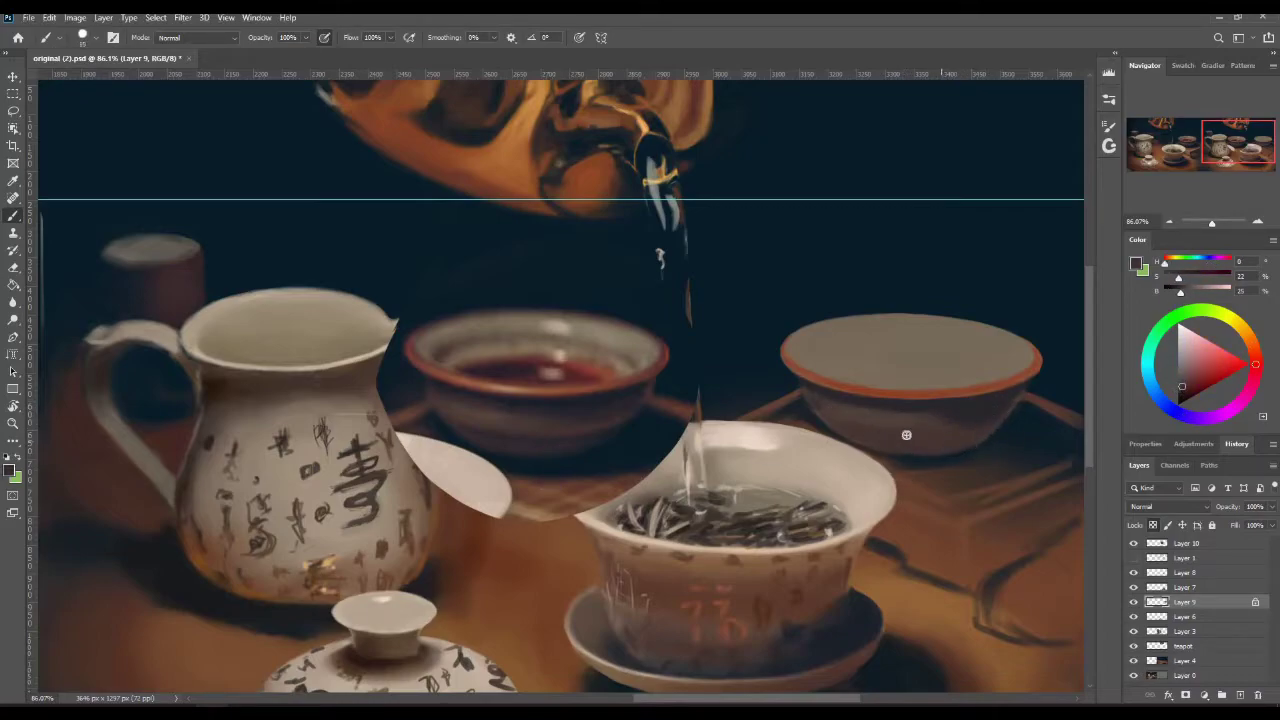
Step: Darken the bowl's lower body and foot with dark tones sampled from the body and the surrounding shadow
{"action": "left_click", "coordinate": [975, 441], "text": "alt"}
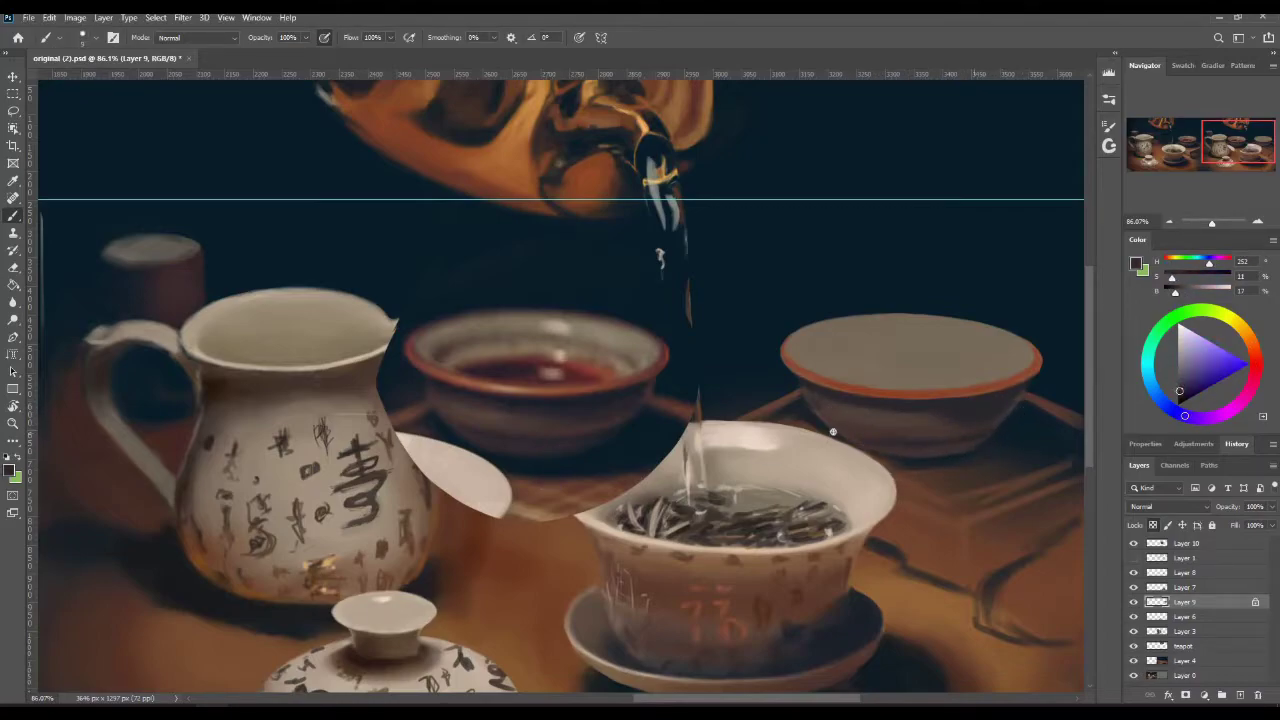
{"action": "left_click", "coordinate": [1000, 427], "text": "alt"}
{"action": "left_click", "coordinate": [964, 468], "text": "alt"}
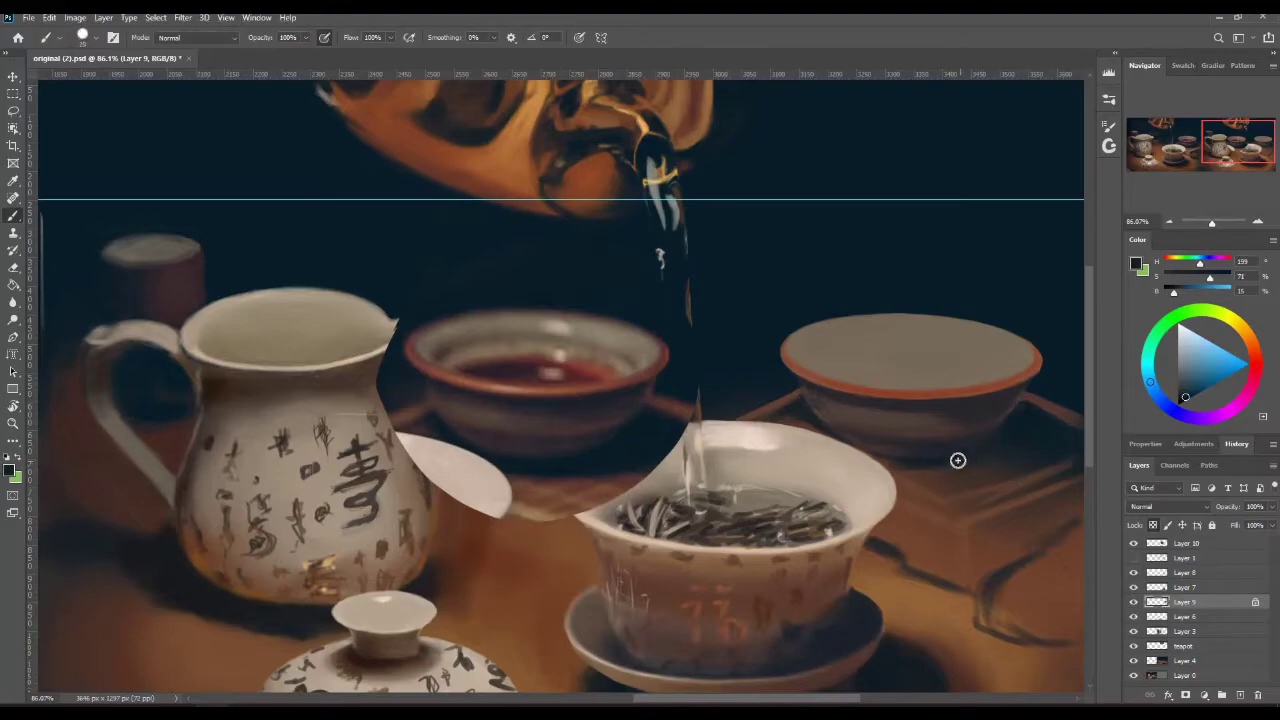
{"action": "left_click", "coordinate": [1009, 483], "text": "alt"}
Step: Block in the dark side face of the wooden tray under the bowl and even out its top with sampled browns
{"action": "key", "text": "ctrl+minus"}
{"action": "key", "text": "ctrl+minus"}
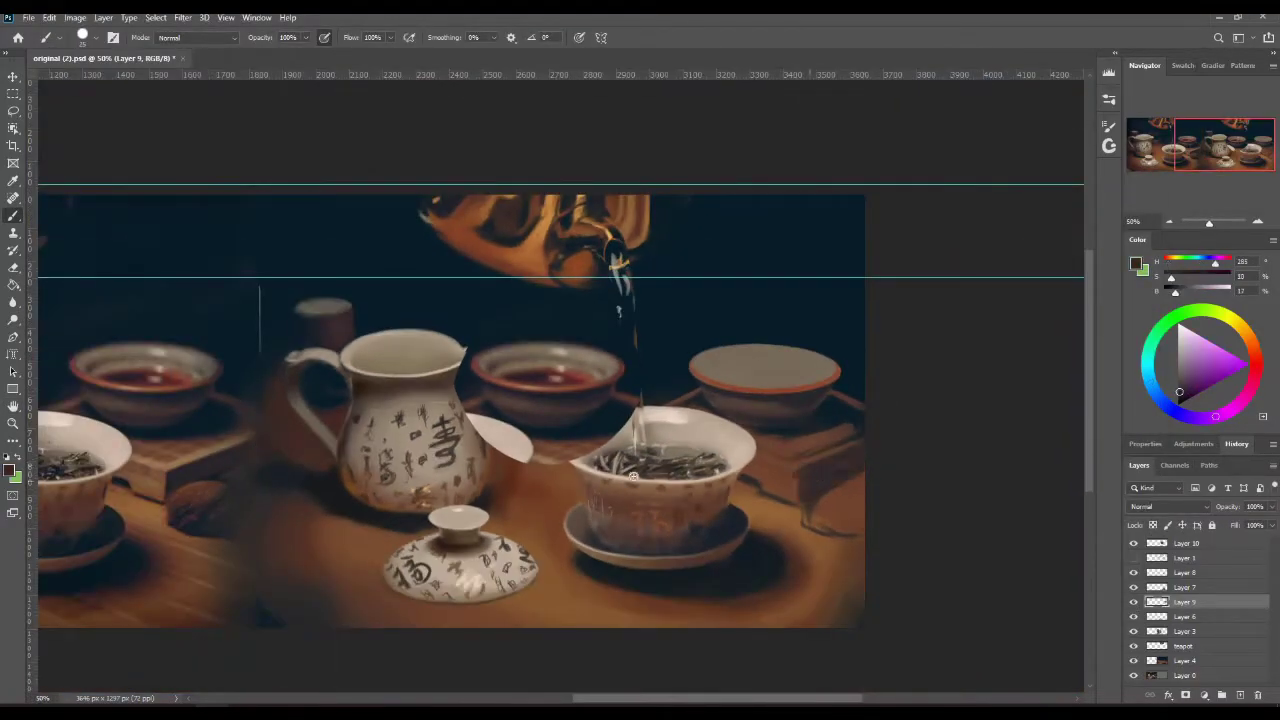
{"action": "left_click", "coordinate": [816, 466], "text": "alt"}
{"action": "mouse_move", "coordinate": [794, 494]}
{"action": "left_mouse_down"}
{"action": "mouse_move", "coordinate": [748, 479]}
{"action": "mouse_move", "coordinate": [798, 502]}
{"action": "left_mouse_up"}
{"action": "left_click", "coordinate": [824, 464], "text": "alt"}
{"action": "left_click", "coordinate": [858, 436], "text": "alt"}
{"action": "mouse_move", "coordinate": [856, 432]}
{"action": "left_mouse_down"}
{"action": "mouse_move", "coordinate": [760, 459]}
{"action": "mouse_move", "coordinate": [803, 466]}
{"action": "left_mouse_up"}
{"action": "left_click", "coordinate": [795, 441], "text": "alt"}
{"action": "left_click", "coordinate": [764, 468], "text": "alt"}
{"action": "left_click", "coordinate": [849, 440], "text": "alt"}
{"action": "left_click", "coordinate": [795, 505], "text": "alt"}
{"action": "left_click", "coordinate": [820, 488], "text": "alt"}
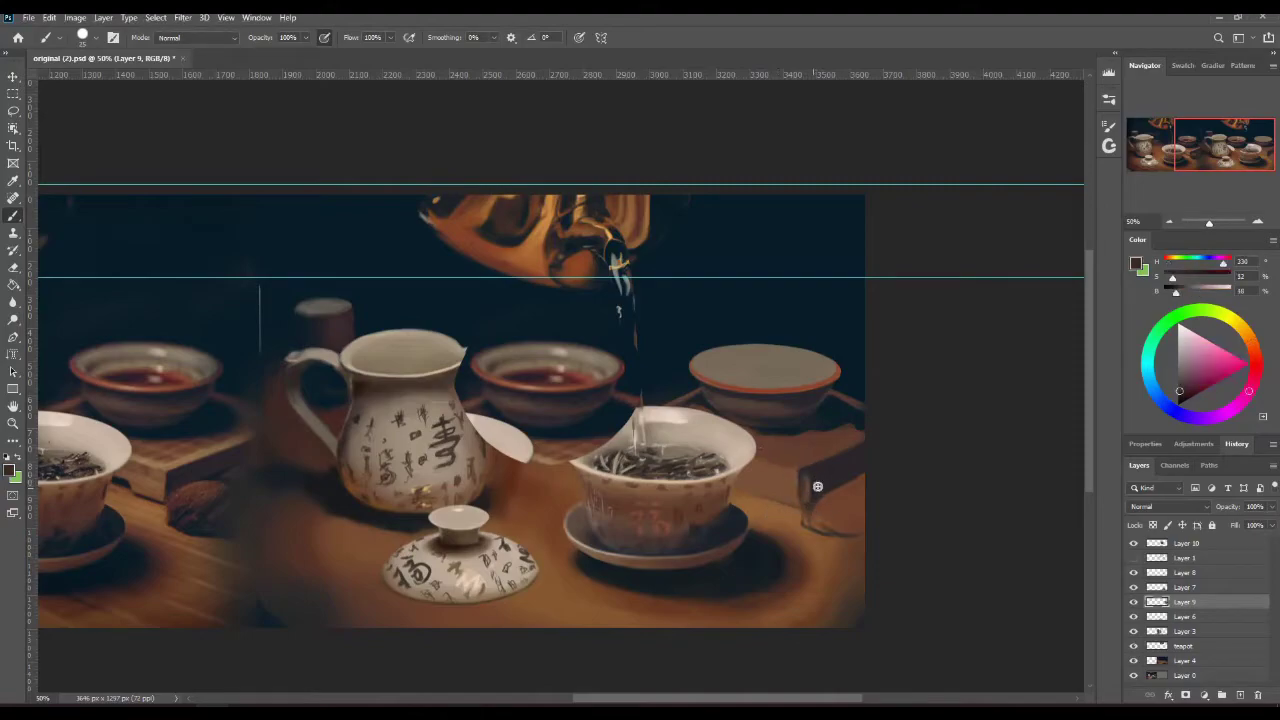
Step: Cover the sketched outline beside the tray with flat reddish-brown to block in the rounded object there
{"action": "left_click", "coordinate": [758, 490], "text": "alt"}
{"action": "left_click", "coordinate": [797, 449], "text": "alt"}
{"action": "left_click", "coordinate": [826, 482], "text": "alt"}
{"action": "mouse_move", "coordinate": [860, 480]}
{"action": "left_mouse_down"}
{"action": "mouse_move", "coordinate": [830, 506]}
{"action": "mouse_move", "coordinate": [842, 521]}
{"action": "mouse_move", "coordinate": [835, 505]}
{"action": "mouse_move", "coordinate": [818, 508]}
{"action": "mouse_move", "coordinate": [850, 533]}
{"action": "mouse_move", "coordinate": [864, 492]}
{"action": "mouse_move", "coordinate": [822, 516]}
{"action": "mouse_move", "coordinate": [850, 545]}
{"action": "left_mouse_up"}
{"action": "left_click", "coordinate": [830, 492], "text": "alt"}
{"action": "left_click", "coordinate": [842, 519], "text": "alt"}
Step: Paint a dark blue shadow around the bowl's foot and a brown far edge on the tray
{"action": "left_click", "coordinate": [831, 409], "text": "alt"}
{"action": "left_click", "coordinate": [752, 432], "text": "alt"}
{"action": "left_click", "coordinate": [821, 431], "text": "alt"}
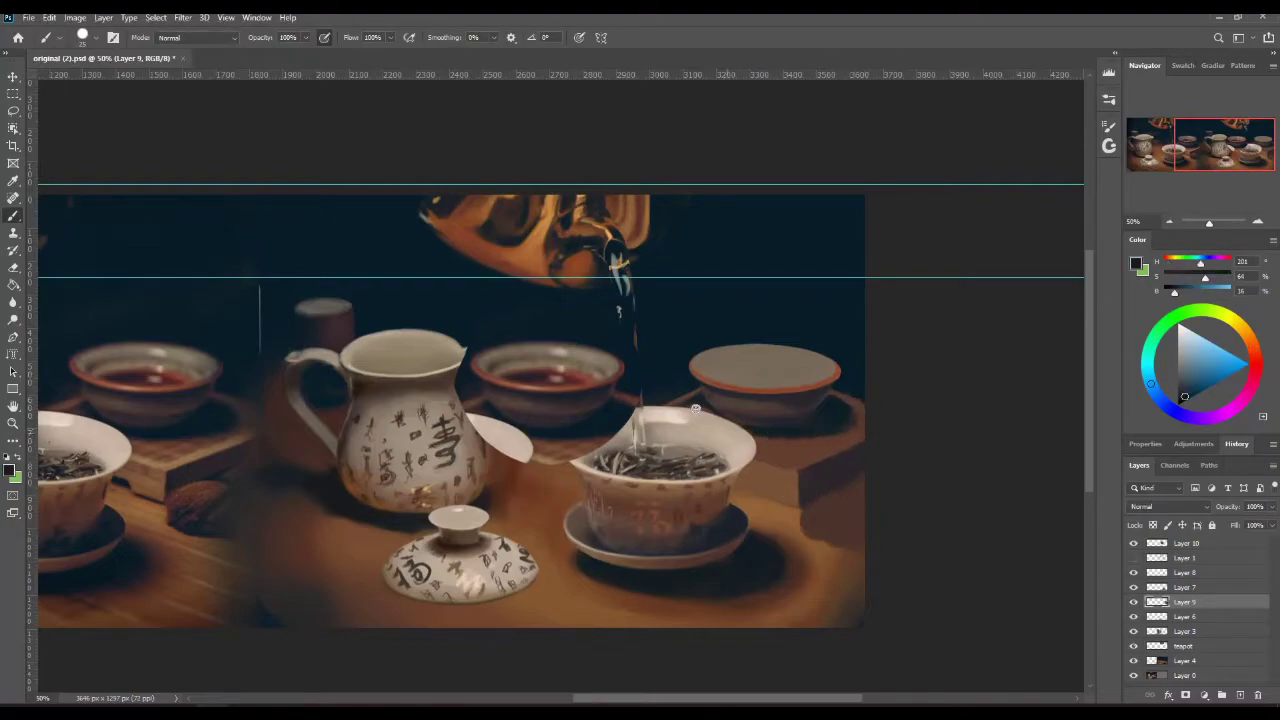
{"action": "left_click", "coordinate": [770, 446], "text": "alt"}
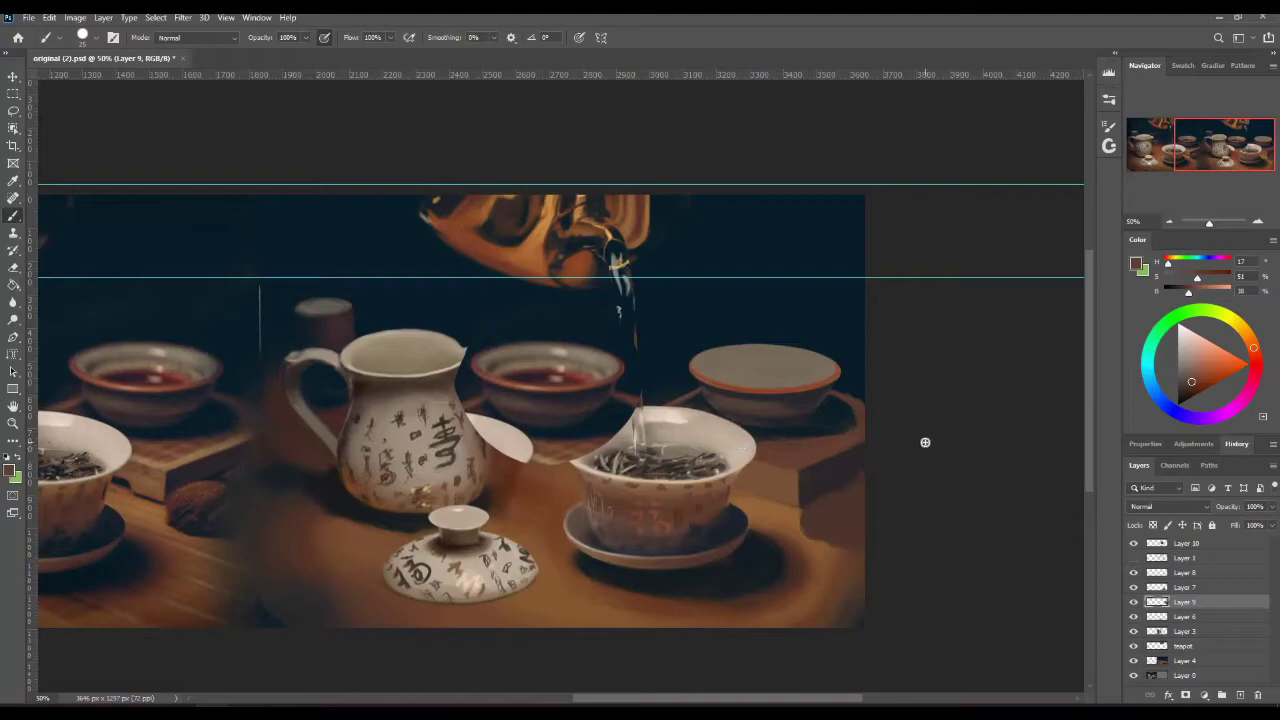
Step: Paint light tan edges along the tray's front corner, using colours sampled from the reference tray
{"action": "key", "text": "ctrl+plus"}
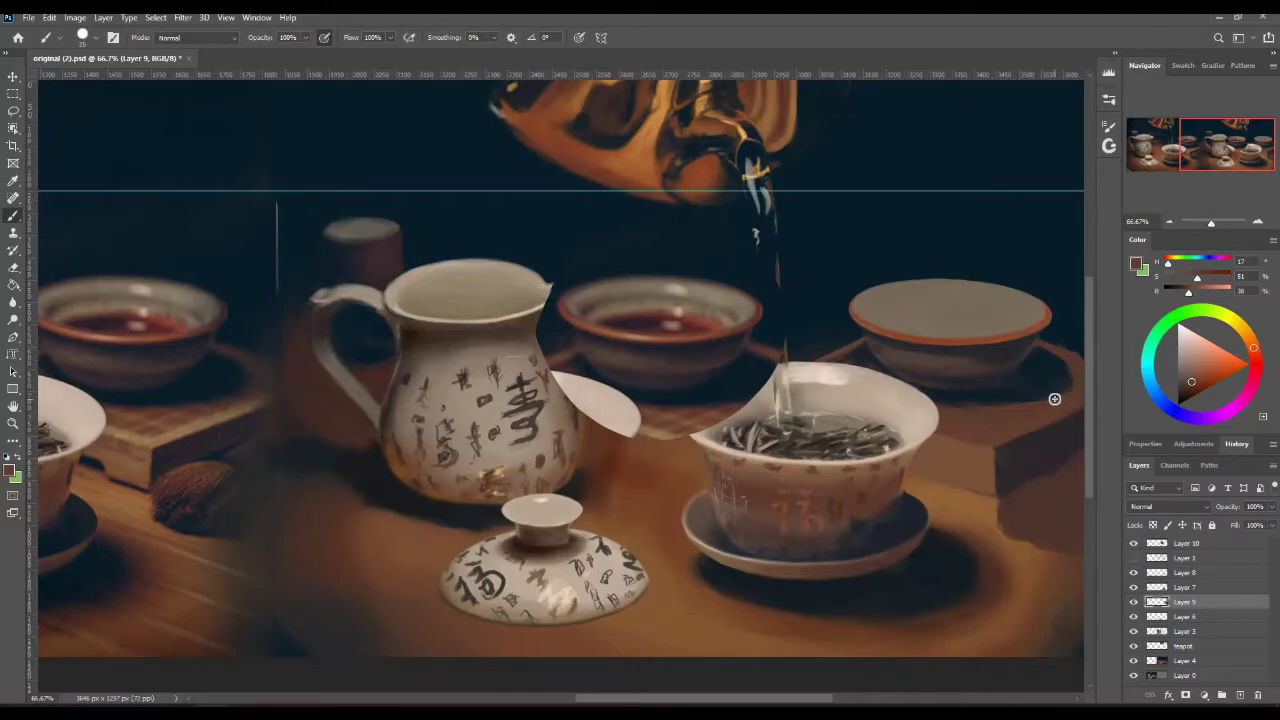
{"action": "right_click", "coordinate": [984, 406]}
{"action": "left_click", "coordinate": [1094, 597]}
{"action": "left_click", "coordinate": [664, 438], "text": "alt"}
{"action": "left_click", "coordinate": [1018, 435], "text": "alt"}
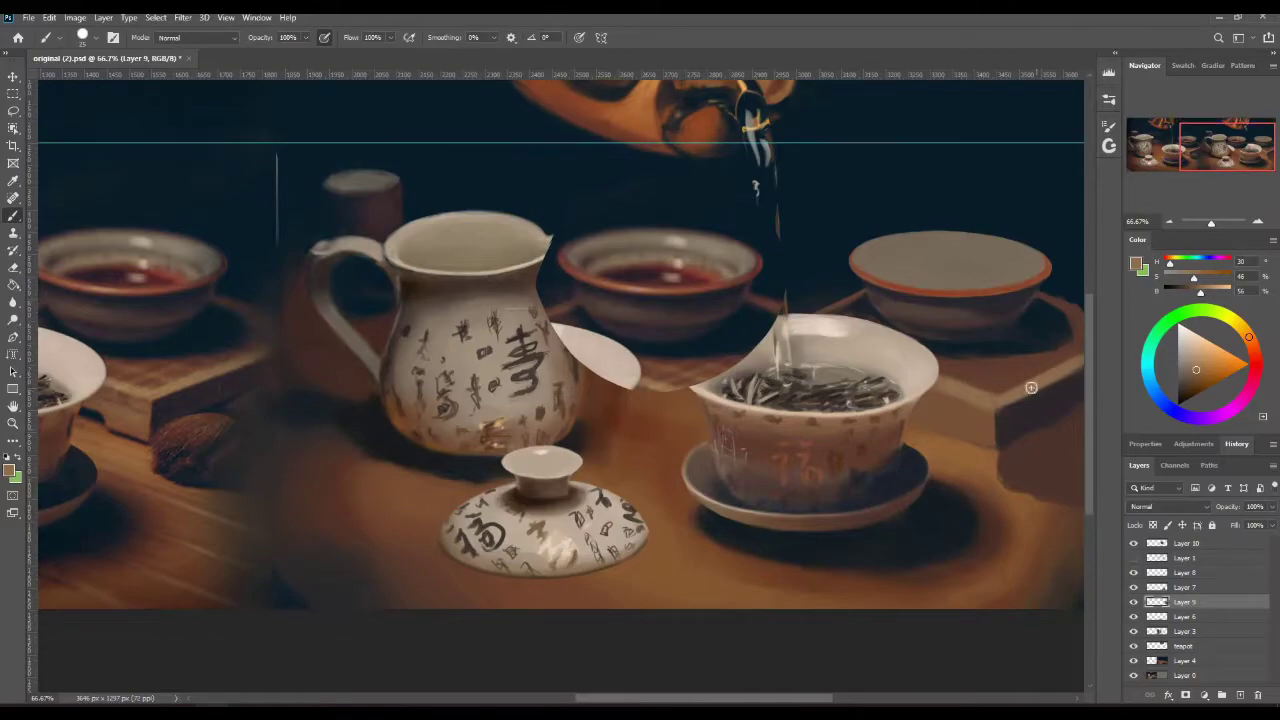
{"action": "scroll", "coordinate": [1040, 410], "scroll_direction": "down", "scroll_amount": 1}
Step: Refine the tray's top surface, light edge and front face with browns sampled from the tray
{"action": "left_click", "coordinate": [946, 345], "text": "alt"}
{"action": "left_click_drag", "start_coordinate": [950, 381], "coordinate": [988, 387]}
{"action": "left_click", "coordinate": [944, 406], "text": "alt"}
{"action": "left_click", "coordinate": [976, 404], "text": "alt"}
{"action": "left_click", "coordinate": [1019, 412], "text": "alt"}
{"action": "left_click", "coordinate": [1024, 410], "text": "alt"}
{"action": "left_click", "coordinate": [1009, 392], "text": "alt"}
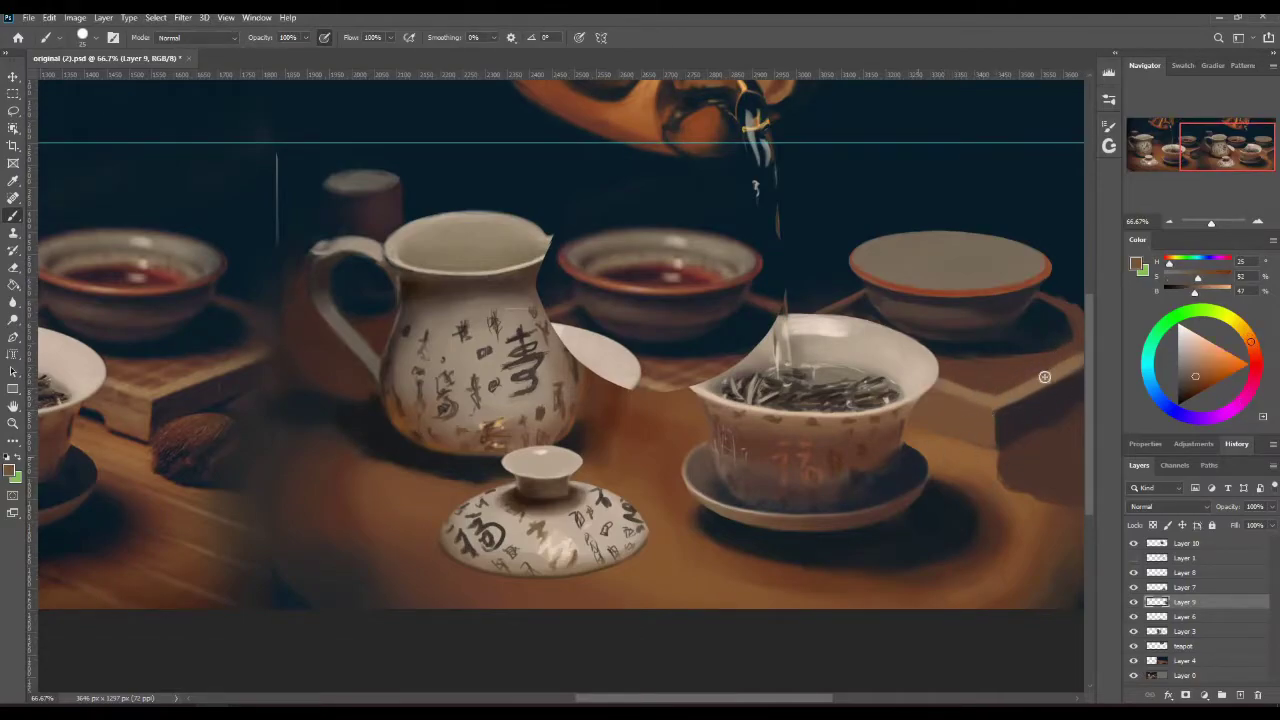
{"action": "left_click", "coordinate": [1005, 440], "text": "alt"}
{"action": "left_click", "coordinate": [1036, 435], "text": "alt"}
Step: Switch to a soft-edged brush and paint the bowl's foot and cast shadow with colours sampled from both bowls
{"action": "left_click_drag", "start_coordinate": [1223, 158], "coordinate": [1223, 153]}
{"action": "right_click", "coordinate": [865, 355]}
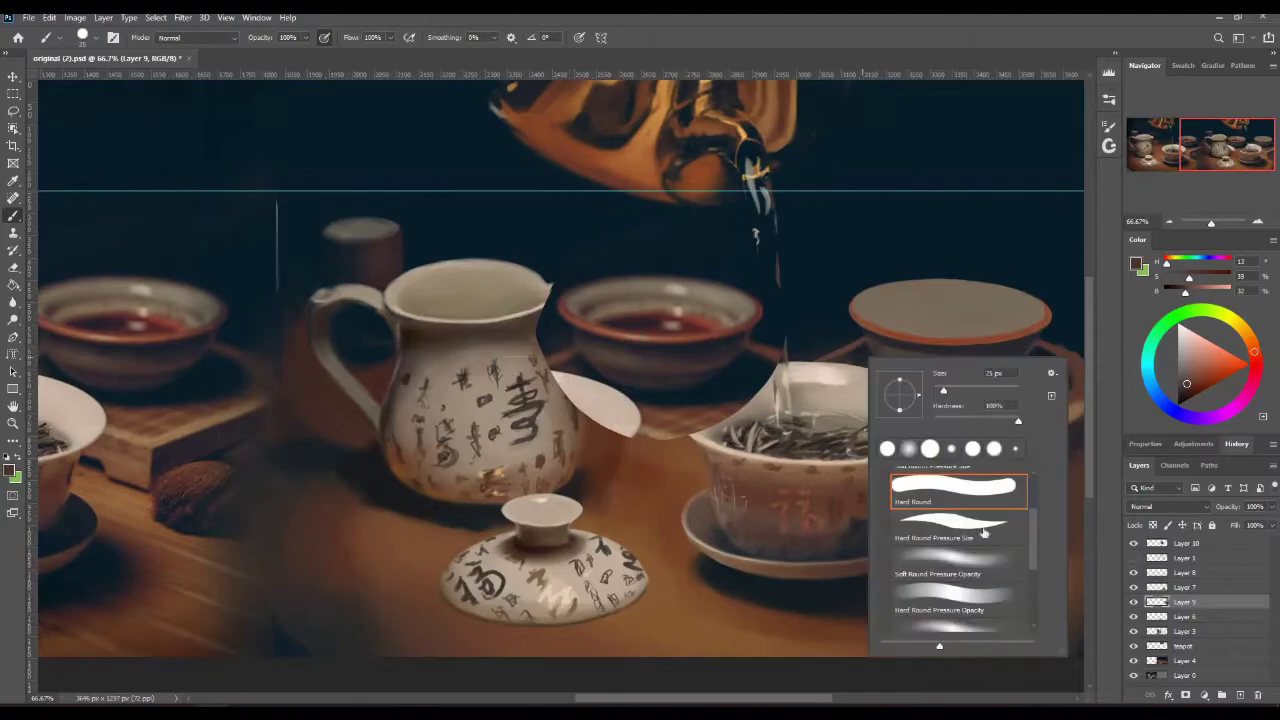
{"action": "left_click", "coordinate": [908, 448]}
{"action": "left_click", "coordinate": [854, 344], "text": "alt"}
{"action": "left_click", "coordinate": [866, 348], "text": "alt"}
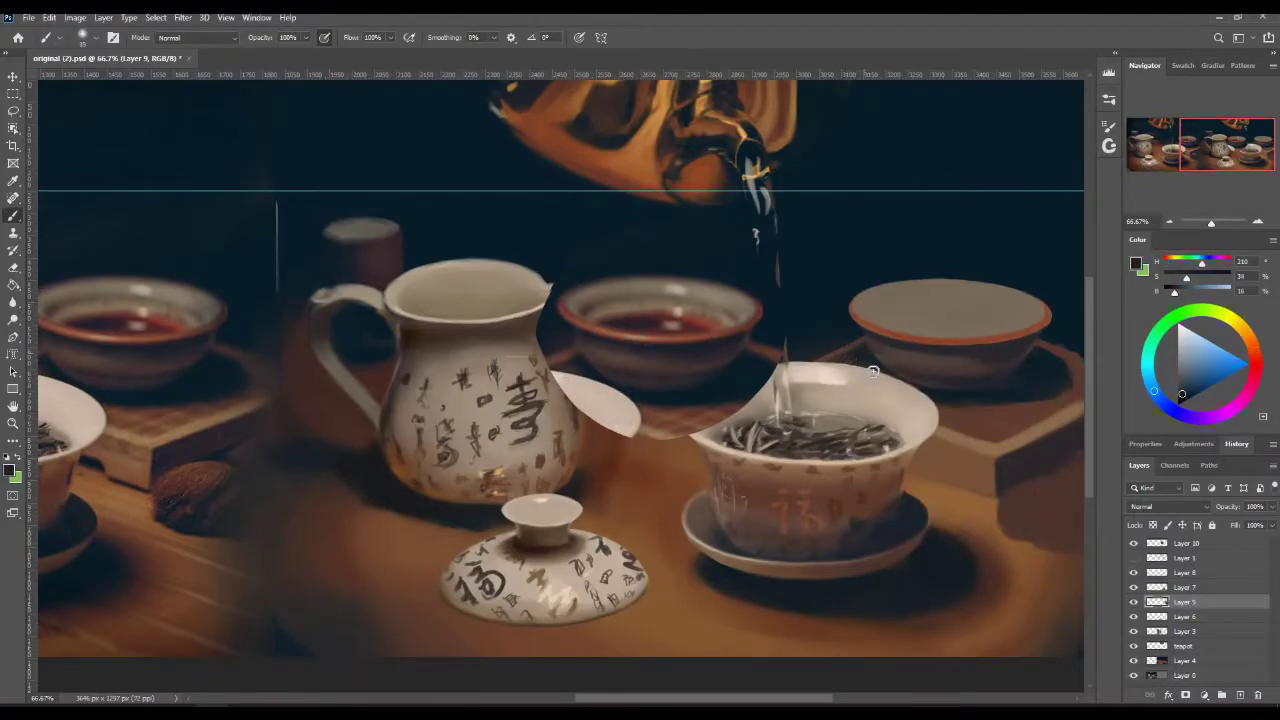
{"action": "left_click", "coordinate": [932, 387], "text": "alt"}
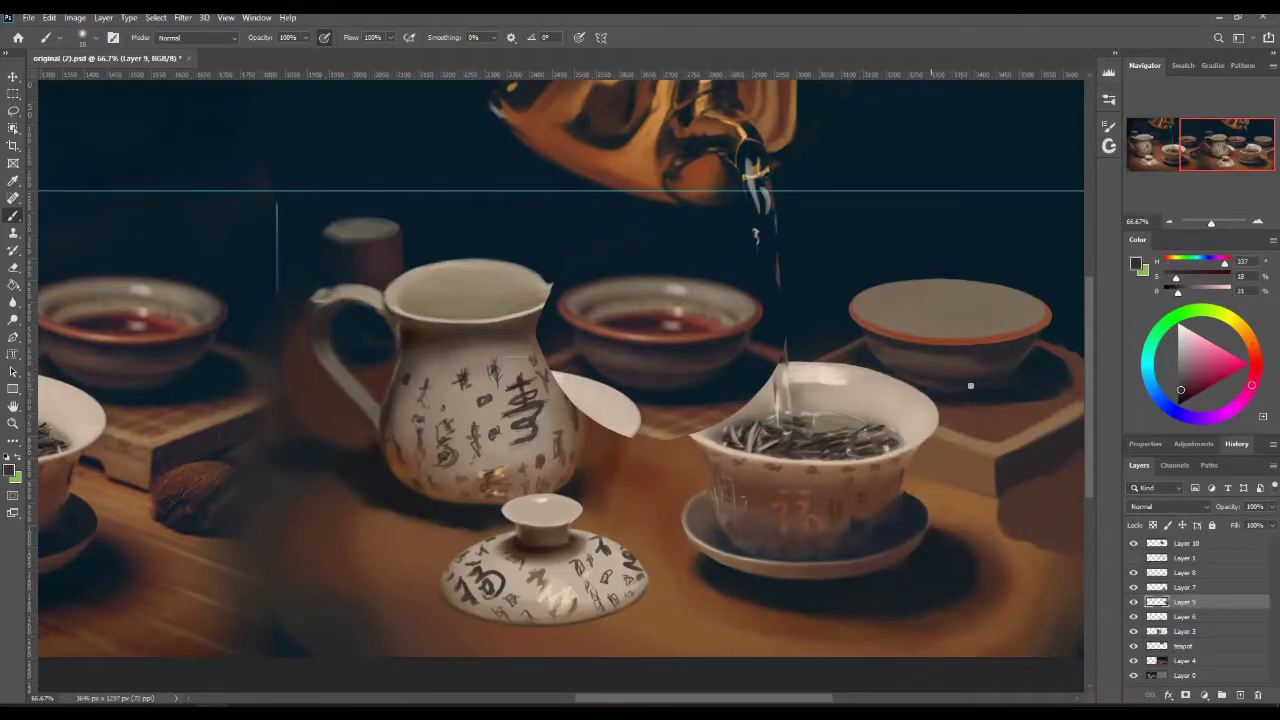
{"action": "left_click", "coordinate": [645, 351], "text": "alt"}
{"action": "mouse_move", "coordinate": [936, 386]}
{"action": "left_mouse_down"}
{"action": "mouse_move", "coordinate": [1003, 381]}
{"action": "mouse_move", "coordinate": [968, 390]}
{"action": "left_mouse_up"}
{"action": "left_click", "coordinate": [958, 396], "text": "alt"}
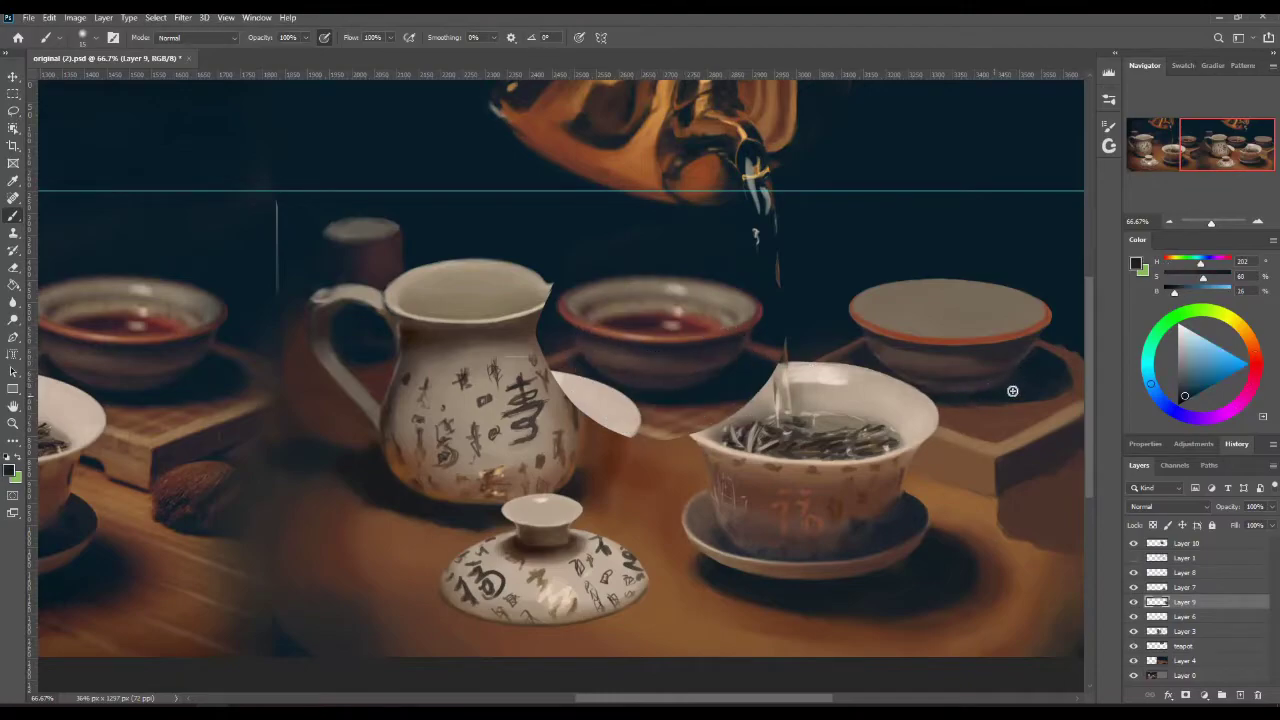
Step: Blend the bowl's lower body smoothly with a larger soft brush and tones sampled from the body and its side
{"action": "key", "text": "bracketright"}
{"action": "key", "text": "bracketright"}
{"action": "key", "text": "bracketright"}
{"action": "left_click", "coordinate": [947, 356], "text": "alt"}
{"action": "left_click", "coordinate": [959, 368], "text": "alt"}
{"action": "key", "text": "bracketright"}
{"action": "key", "text": "bracketright"}
{"action": "key", "text": "bracketright"}
{"action": "left_click", "coordinate": [872, 346], "text": "alt"}
{"action": "left_click_drag", "start_coordinate": [890, 354], "coordinate": [926, 357]}
Step: Soften the transition between the bowl's foot and its shadow on the tray with sampled dark tones
{"action": "left_click", "coordinate": [945, 373], "text": "alt"}
{"action": "left_click", "coordinate": [1002, 377], "text": "alt"}
{"action": "left_click", "coordinate": [1031, 366], "text": "alt"}
{"action": "left_click", "coordinate": [940, 371], "text": "alt"}
{"action": "left_click", "coordinate": [1020, 375], "text": "alt"}
{"action": "left_click", "coordinate": [969, 397], "text": "alt"}
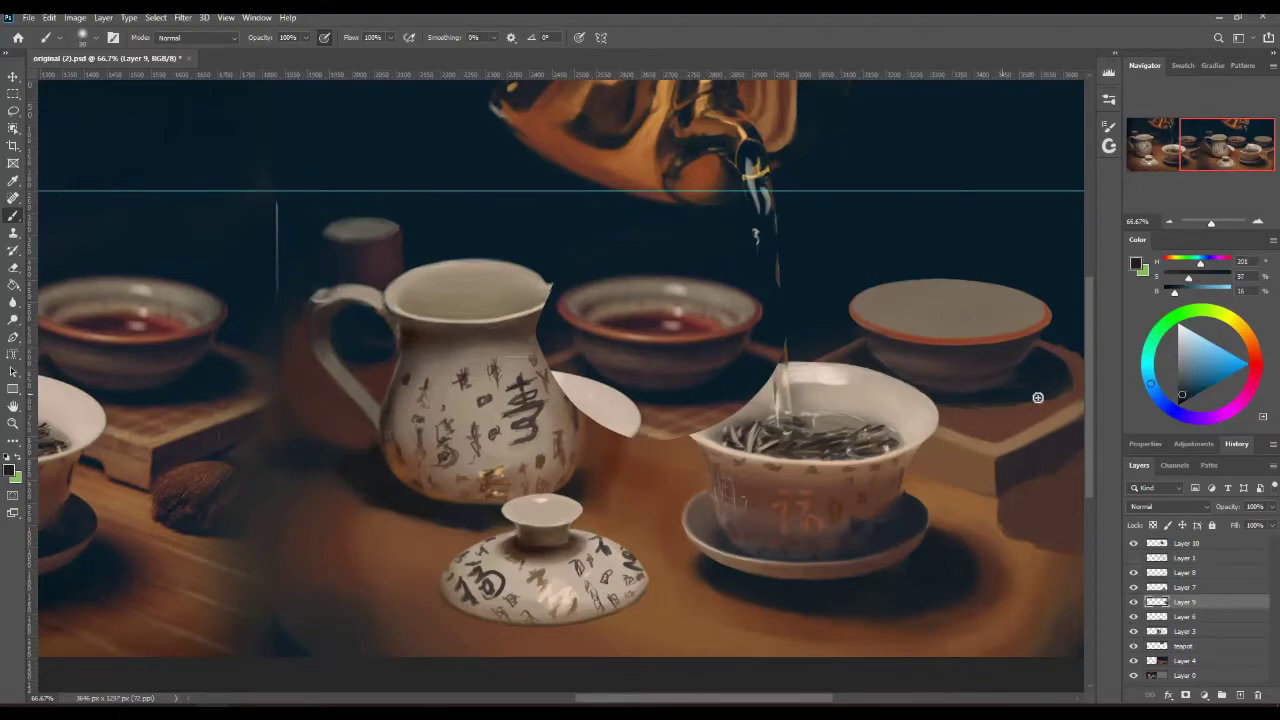
Step: Blend the tray's surface on both sides of the bowl with soft brown tones sampled from the tray
{"action": "left_click", "coordinate": [987, 454], "text": "alt"}
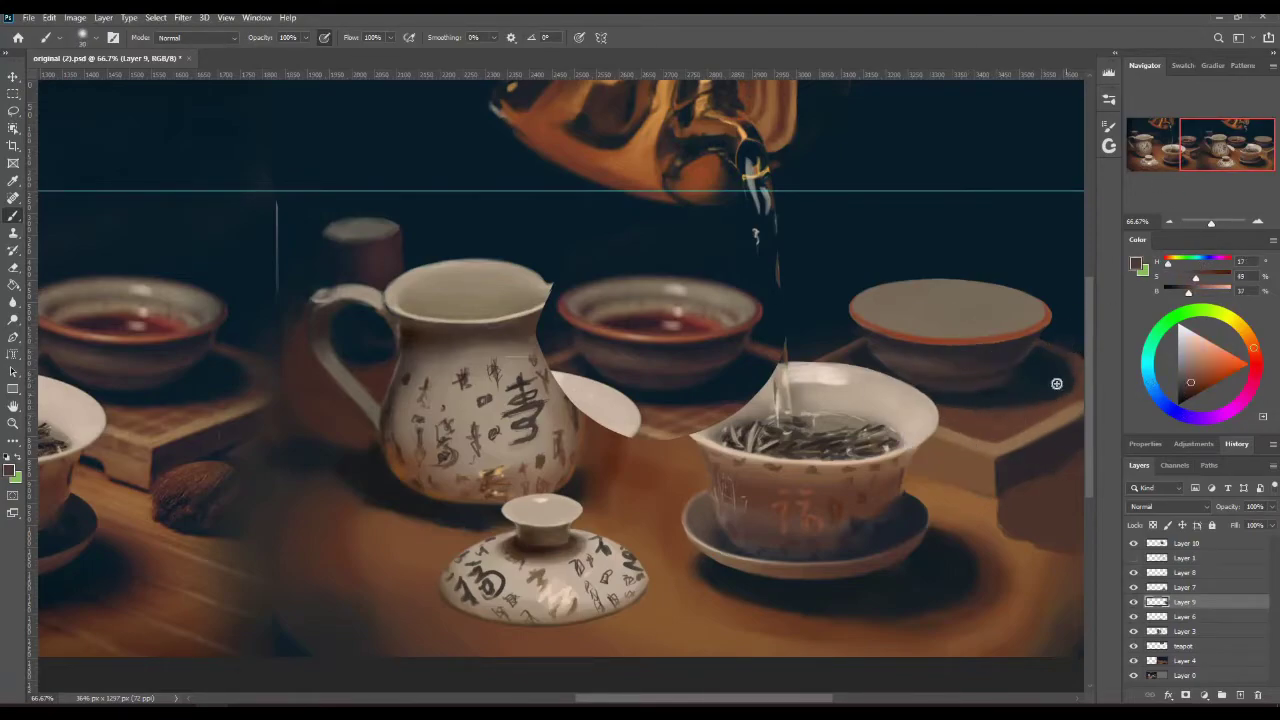
{"action": "left_click", "coordinate": [1066, 378], "text": "alt"}
{"action": "scroll", "coordinate": [1000, 420], "scroll_direction": "left", "scroll_amount": 2}
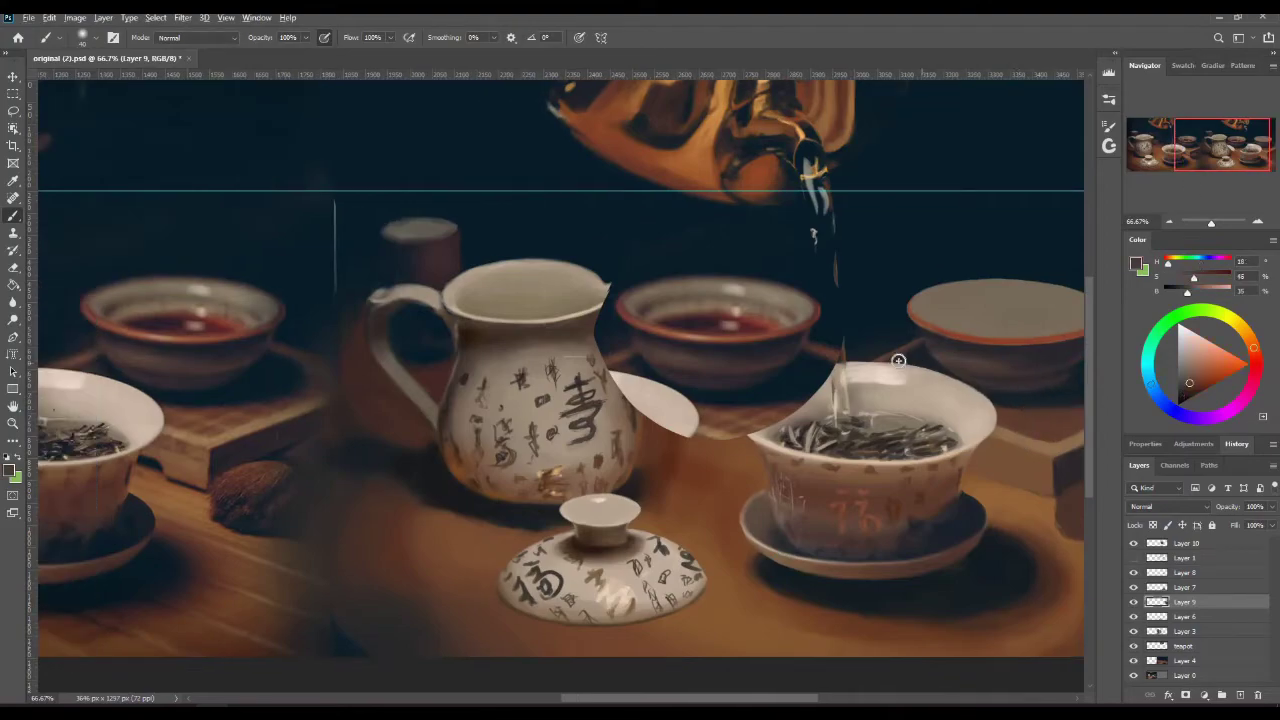
{"action": "left_click", "coordinate": [910, 352], "text": "alt"}
{"action": "left_click", "coordinate": [964, 352], "text": "alt"}
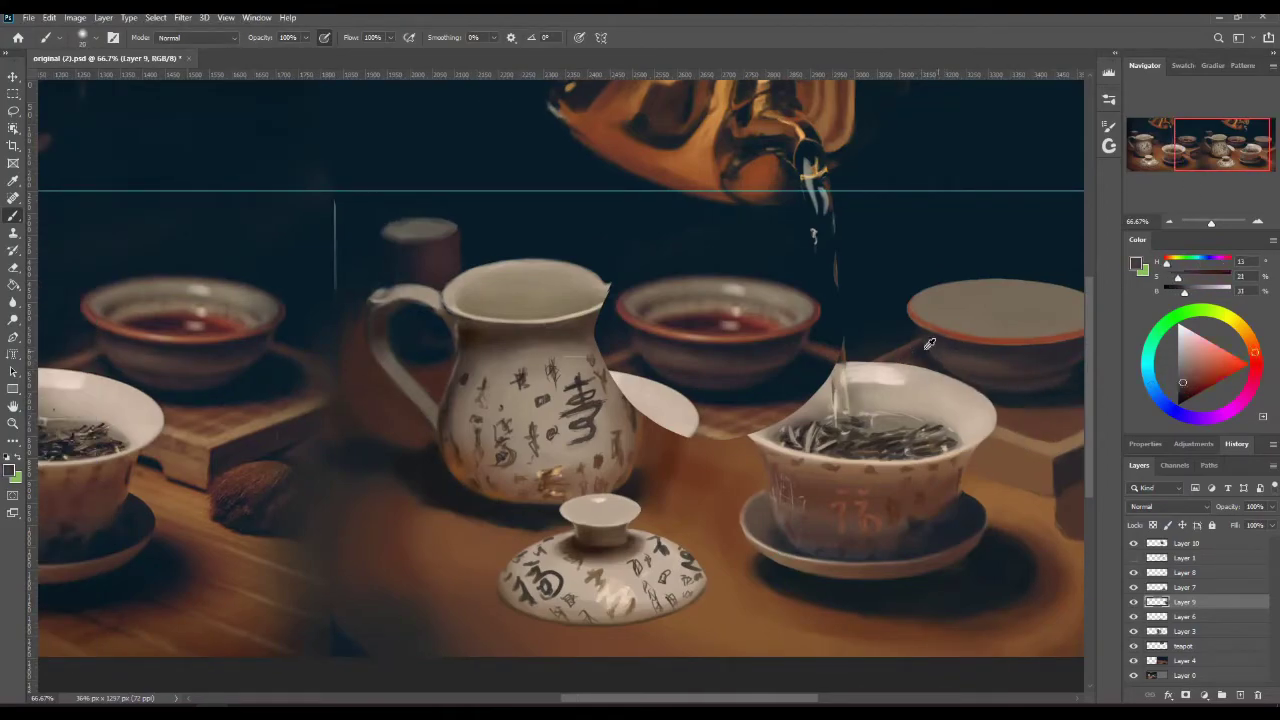
{"action": "left_click", "coordinate": [943, 346], "text": "alt"}
Step: Soften the bowl's outer edge and the surrounding shadow with dark tones sampled from the bowl and background
{"action": "scroll", "coordinate": [1014, 343], "scroll_direction": "right", "scroll_amount": 2}
{"action": "left_click", "coordinate": [934, 398], "text": "alt"}
{"action": "left_click", "coordinate": [1029, 307], "text": "alt"}
{"action": "left_click", "coordinate": [1042, 346], "text": "alt"}
{"action": "left_click", "coordinate": [994, 370], "text": "alt"}
{"action": "left_click", "coordinate": [1025, 346], "text": "alt"}
{"action": "left_click", "coordinate": [960, 369], "text": "alt"}
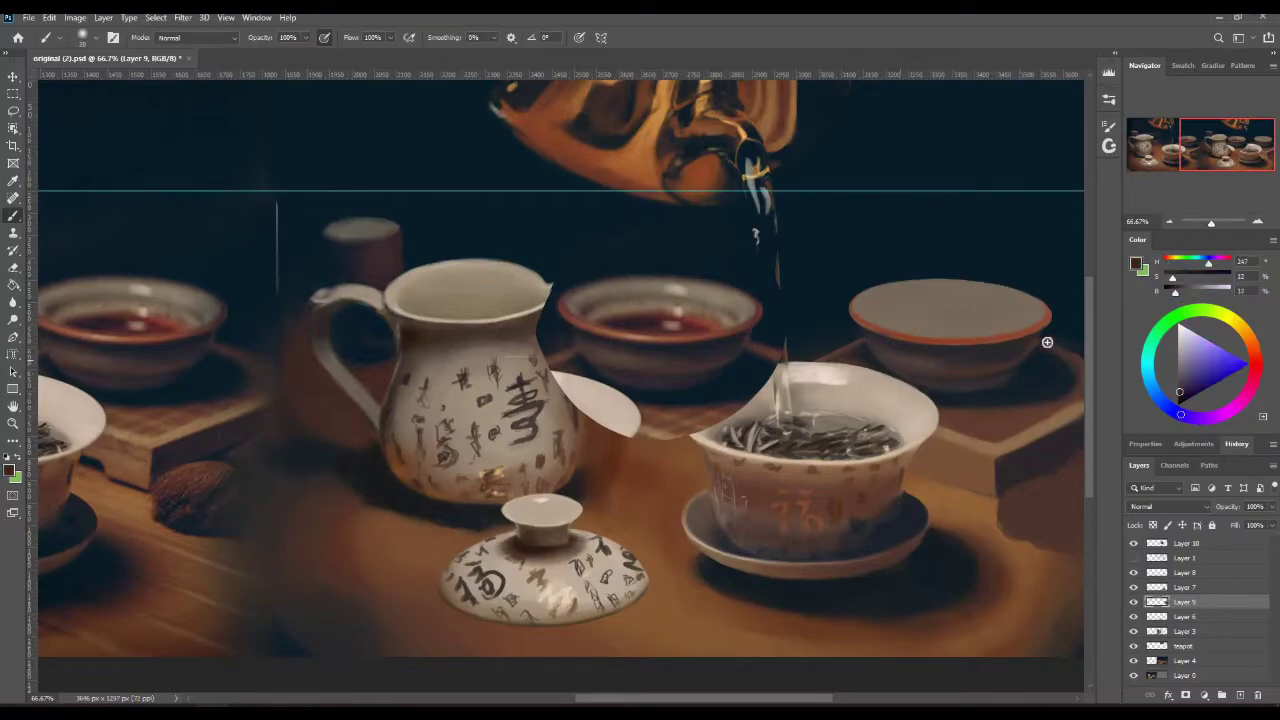
{"action": "left_click", "coordinate": [990, 377], "text": "alt"}
{"action": "left_click", "coordinate": [999, 351], "text": "alt"}
Step: Paint a faint grid pattern on the tray's top with tan and reddish-brown sampled from both trays
{"action": "left_click", "coordinate": [949, 423], "text": "alt"}
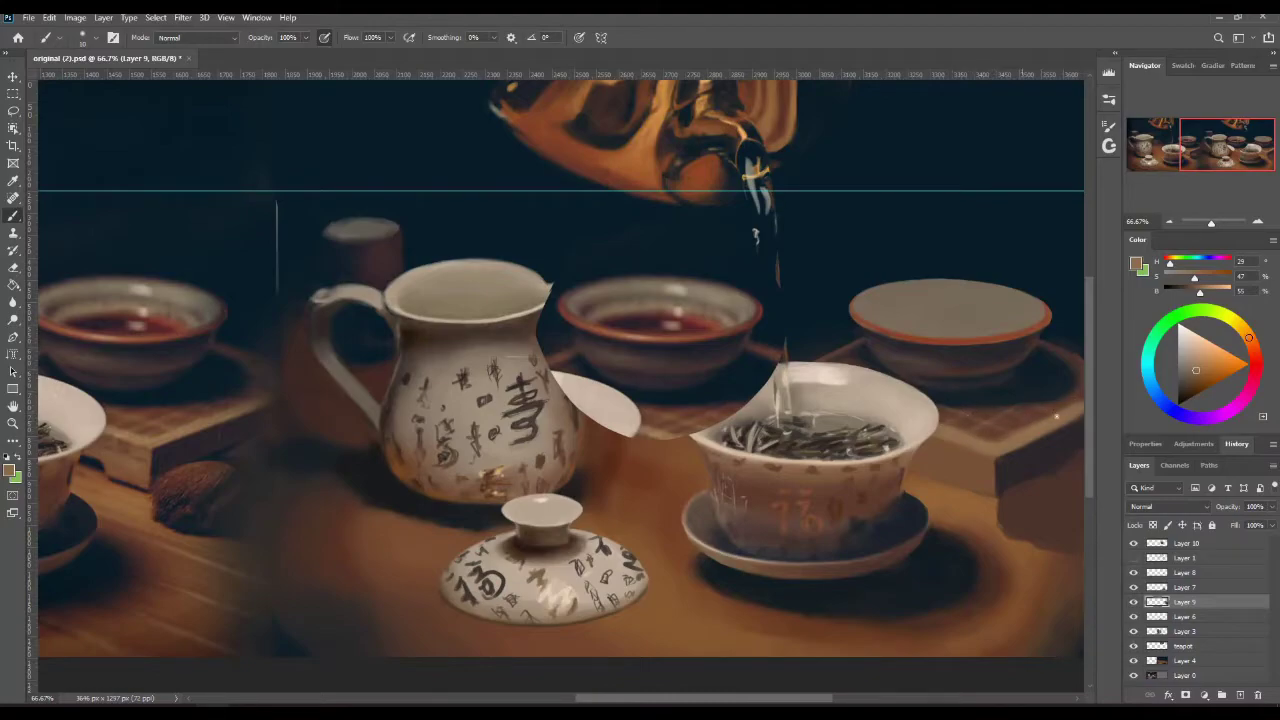
{"action": "left_click", "coordinate": [244, 374], "text": "alt"}
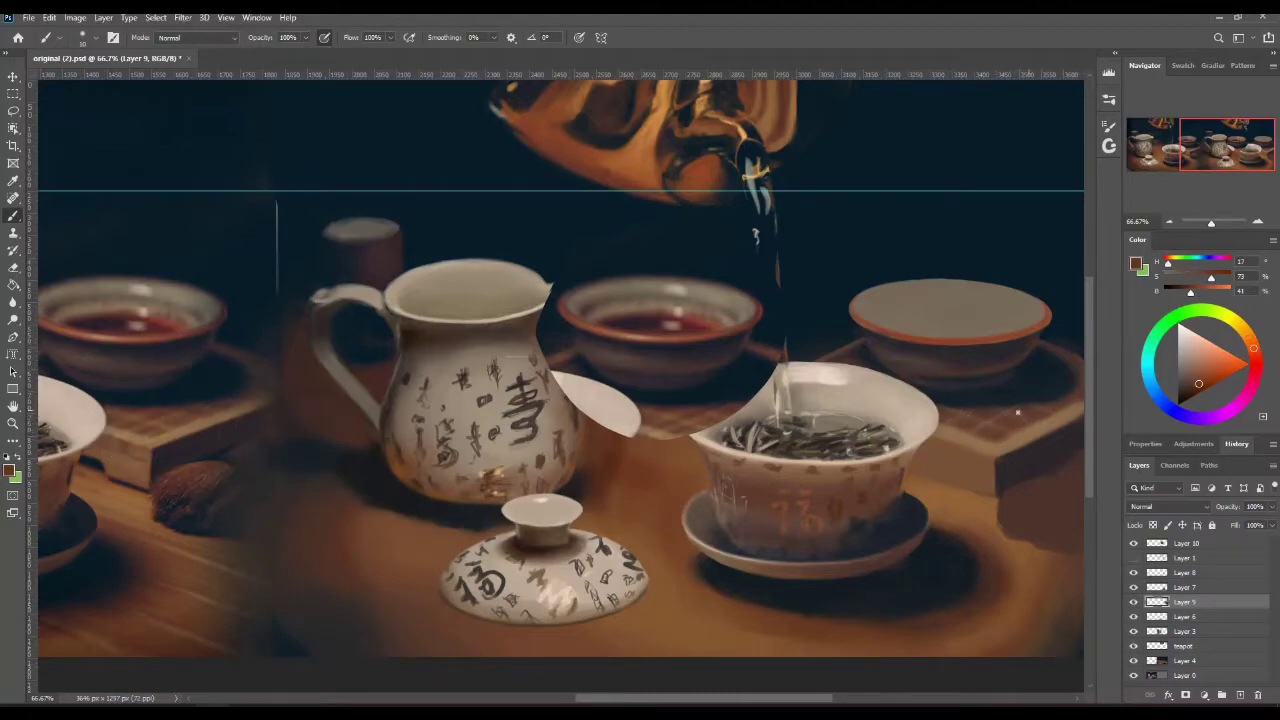
{"action": "left_click", "coordinate": [943, 428], "text": "alt"}
Step: Paint the dark gap beneath the tray's front face and shape its feet with dark blue and sampled browns
{"action": "left_click", "coordinate": [925, 466], "text": "alt"}
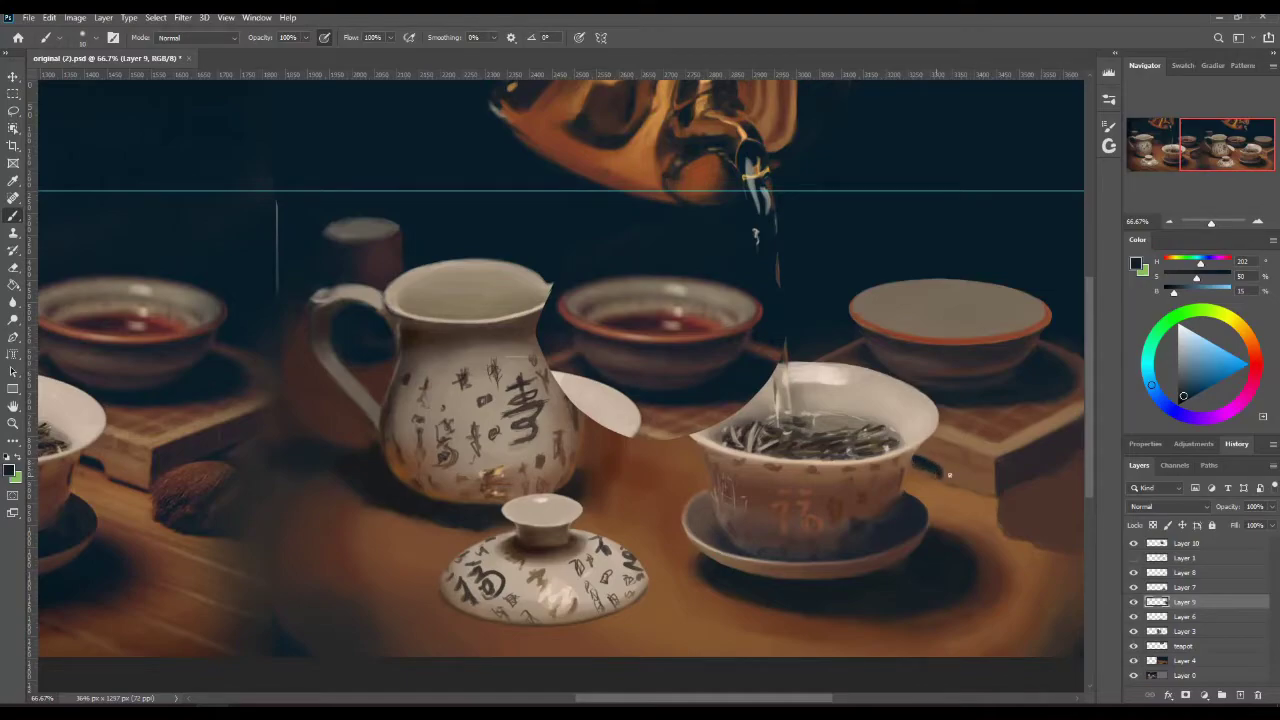
{"action": "left_click", "coordinate": [988, 502], "text": "alt"}
{"action": "left_click", "coordinate": [935, 464], "text": "alt"}
{"action": "left_click_drag", "start_coordinate": [966, 494], "coordinate": [995, 501]}
{"action": "left_click", "coordinate": [985, 504], "text": "alt"}
{"action": "left_click", "coordinate": [939, 470], "text": "alt"}
{"action": "left_click", "coordinate": [939, 483], "text": "alt"}
{"action": "left_click", "coordinate": [942, 468], "text": "alt"}
{"action": "left_click", "coordinate": [950, 458], "text": "alt"}
{"action": "left_click_drag", "start_coordinate": [932, 459], "coordinate": [942, 466]}
{"action": "left_click", "coordinate": [926, 588], "text": "alt"}
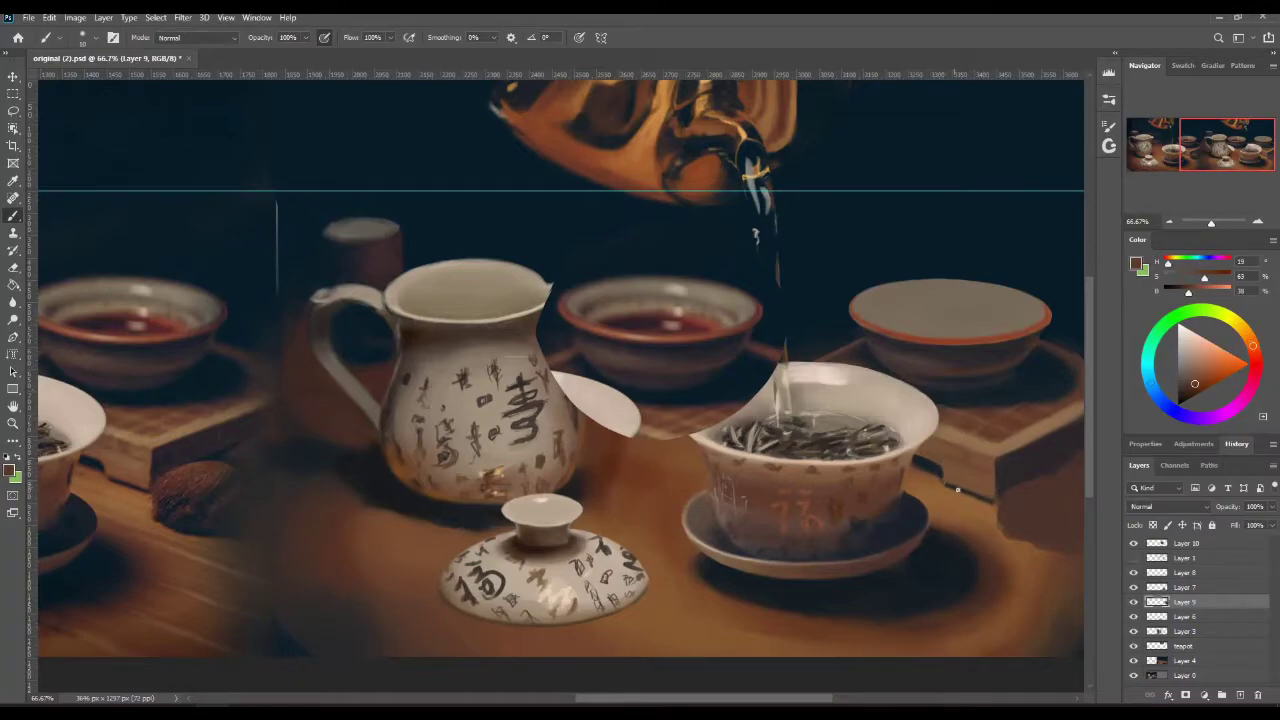
Step: Refine the tray's front face and lower edge with browns sampled from the tray
{"action": "left_click", "coordinate": [915, 462], "text": "alt"}
{"action": "left_click", "coordinate": [937, 454], "text": "alt"}
{"action": "left_click", "coordinate": [964, 448], "text": "alt"}
{"action": "left_click", "coordinate": [965, 492], "text": "alt"}
{"action": "left_click", "coordinate": [964, 477], "text": "alt"}
Step: Shade the tray's side face in dark purple sampled from the reference tray and clean up its light top edge
{"action": "left_click", "coordinate": [213, 435], "text": "alt"}
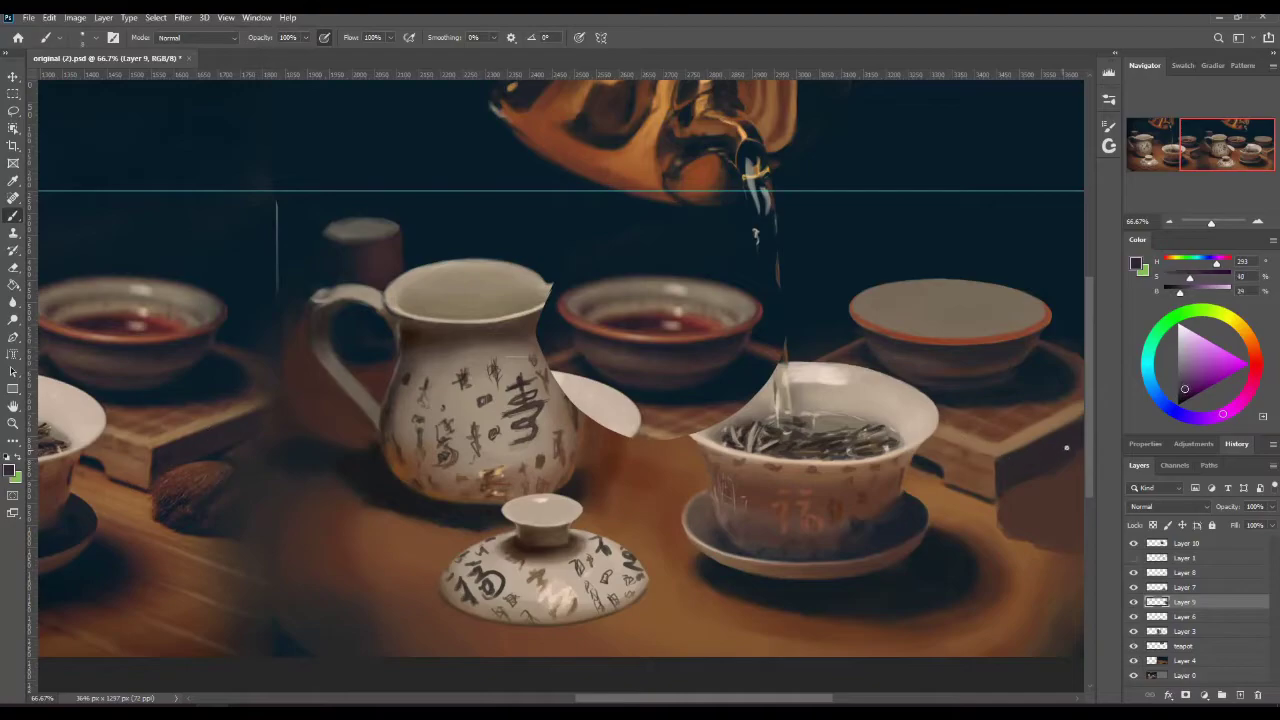
{"action": "left_click_drag", "start_coordinate": [1078, 441], "coordinate": [1080, 334]}
{"action": "left_click", "coordinate": [1018, 370], "text": "alt"}
{"action": "left_click", "coordinate": [1046, 337], "text": "alt"}
{"action": "left_click", "coordinate": [1028, 320], "text": "alt"}
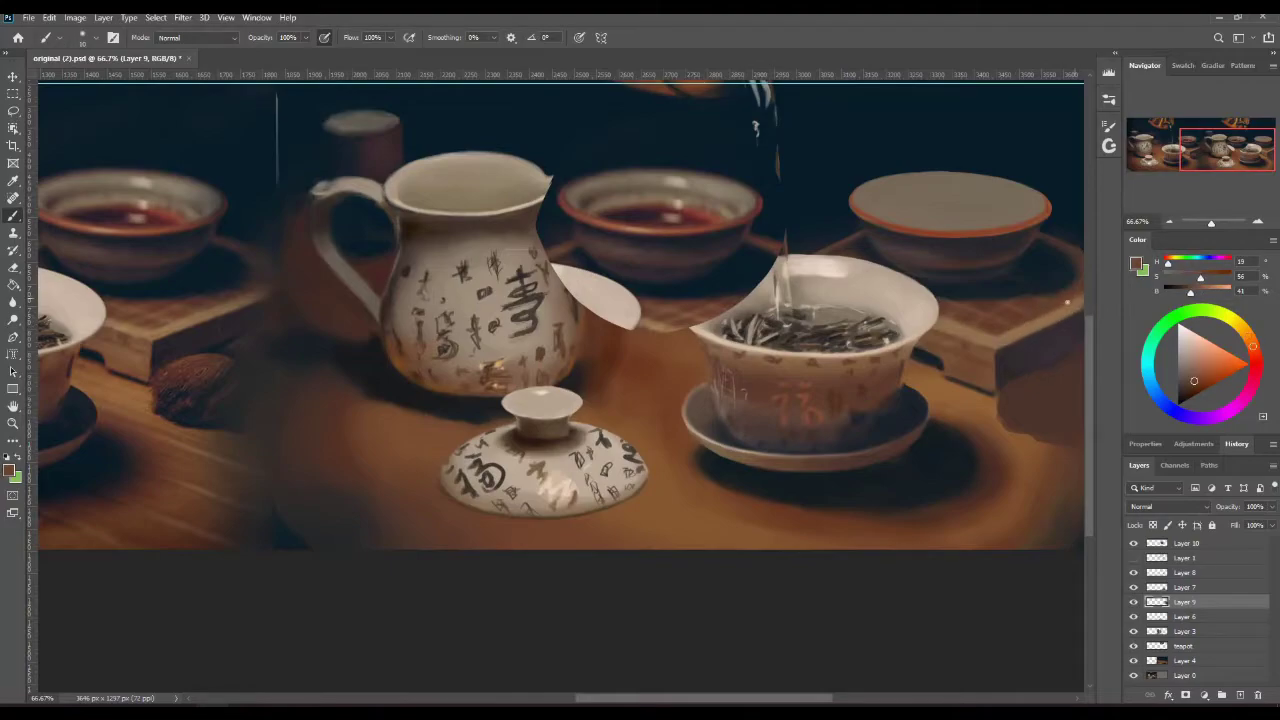
{"action": "left_click", "coordinate": [1044, 319], "text": "alt"}
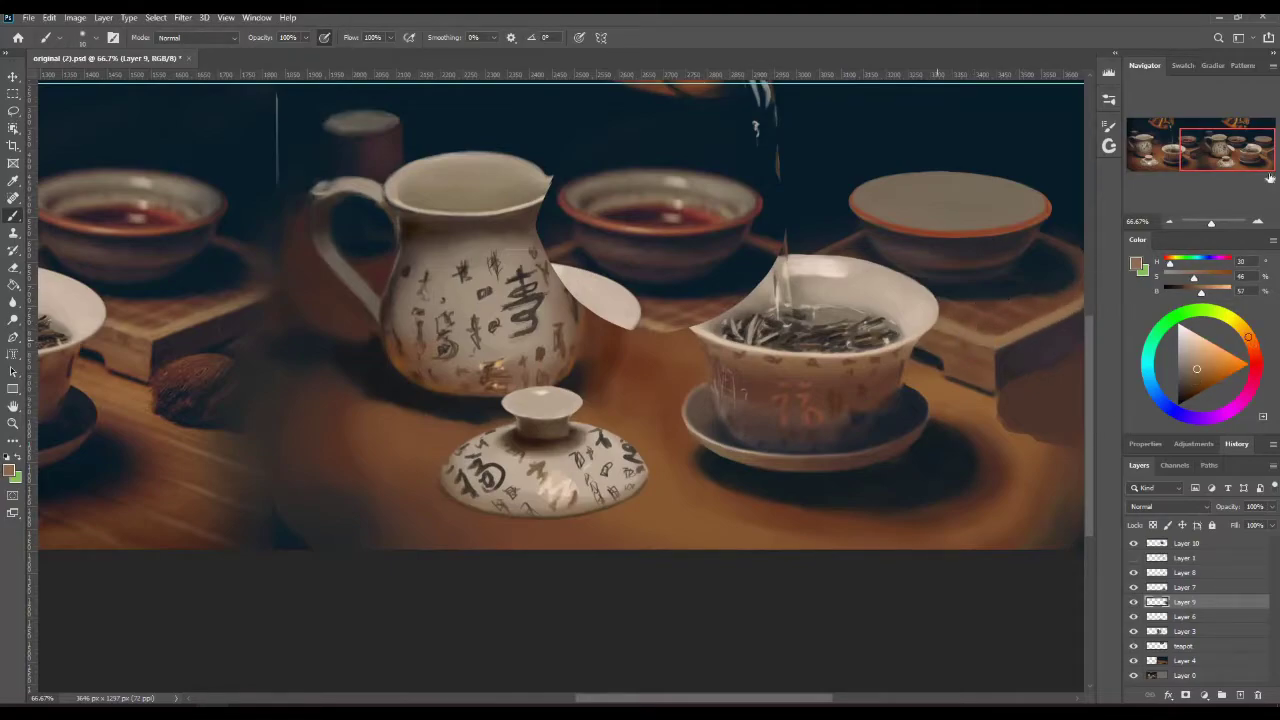
{"action": "left_click", "coordinate": [1063, 284], "text": "alt"}
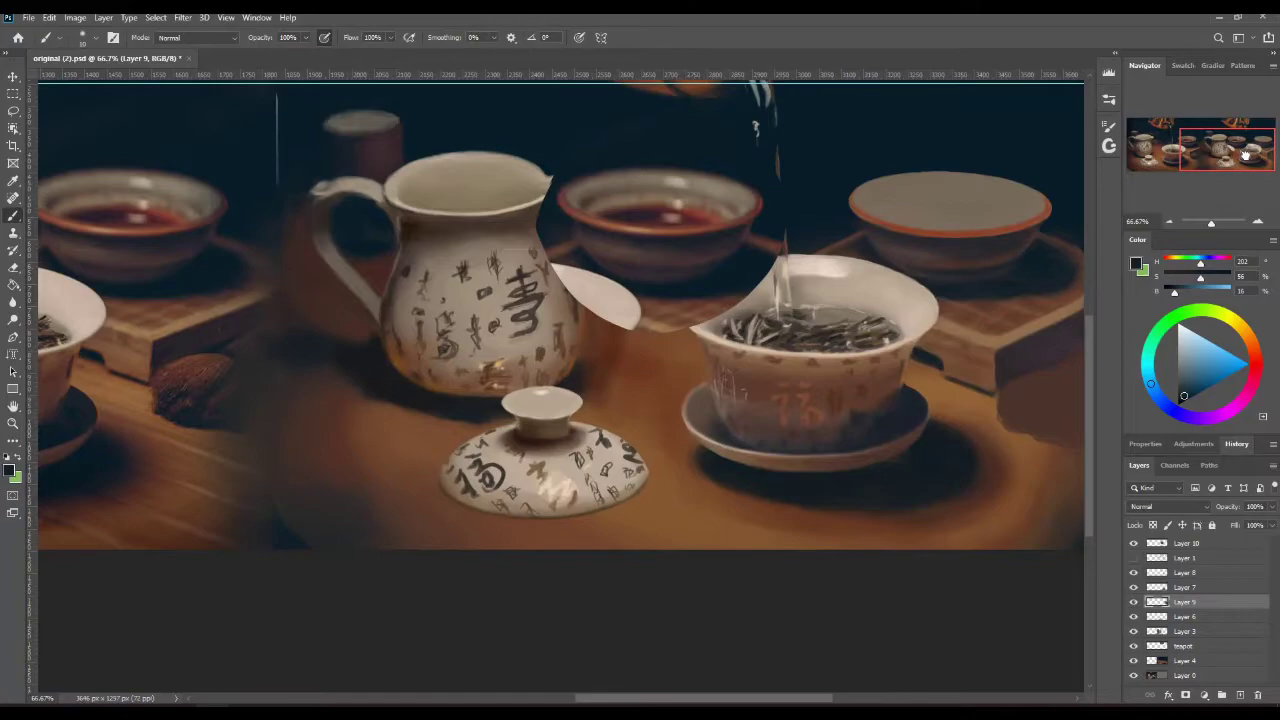
Step: Remove the lower horizontal guide from the canvas and select the teapot layer
{"action": "left_click", "coordinate": [1232, 152]}
{"action": "key", "text": "ctrl+minus"}
{"action": "key", "text": "ctrl+minus"}
{"action": "key", "text": "v"}
{"action": "left_click_drag", "start_coordinate": [1035, 298], "coordinate": [1015, 75]}
{"action": "left_click", "coordinate": [1197, 647]}
{"action": "key", "text": "ctrl+plus"}
{"action": "key", "text": "ctrl+plus"}
{"action": "left_click", "coordinate": [1227, 146]}
Step: Return to Layer 9 and add light tan highlights along the bowl's front rim, blending them with the interior grey
{"action": "key", "text": "b"}
{"action": "left_click", "coordinate": [917, 340], "text": "alt"}
{"action": "left_click", "coordinate": [1194, 351]}
{"action": "left_click", "coordinate": [1190, 602]}
{"action": "left_click", "coordinate": [931, 341]}
{"action": "key", "text": "ctrl+plus"}
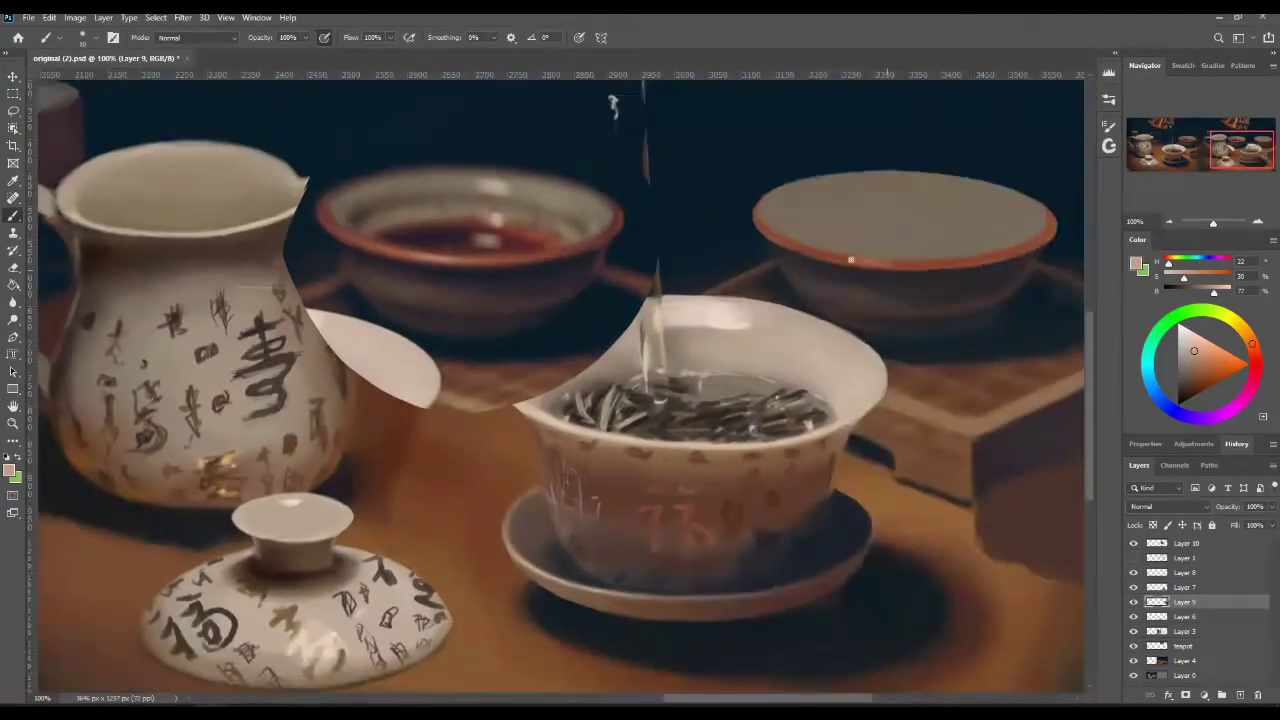
{"action": "left_click", "coordinate": [838, 251], "text": "alt"}
{"action": "mouse_move", "coordinate": [987, 250]}
{"action": "left_mouse_down"}
{"action": "mouse_move", "coordinate": [1045, 228]}
{"action": "mouse_move", "coordinate": [985, 265]}
{"action": "left_mouse_up"}
Step: Lock Layer 9's transparent pixels and repaint the bowl's left rim in sampled dark reds with a smaller brush
{"action": "key", "text": "bracketleft"}
{"action": "key", "text": "bracketleft"}
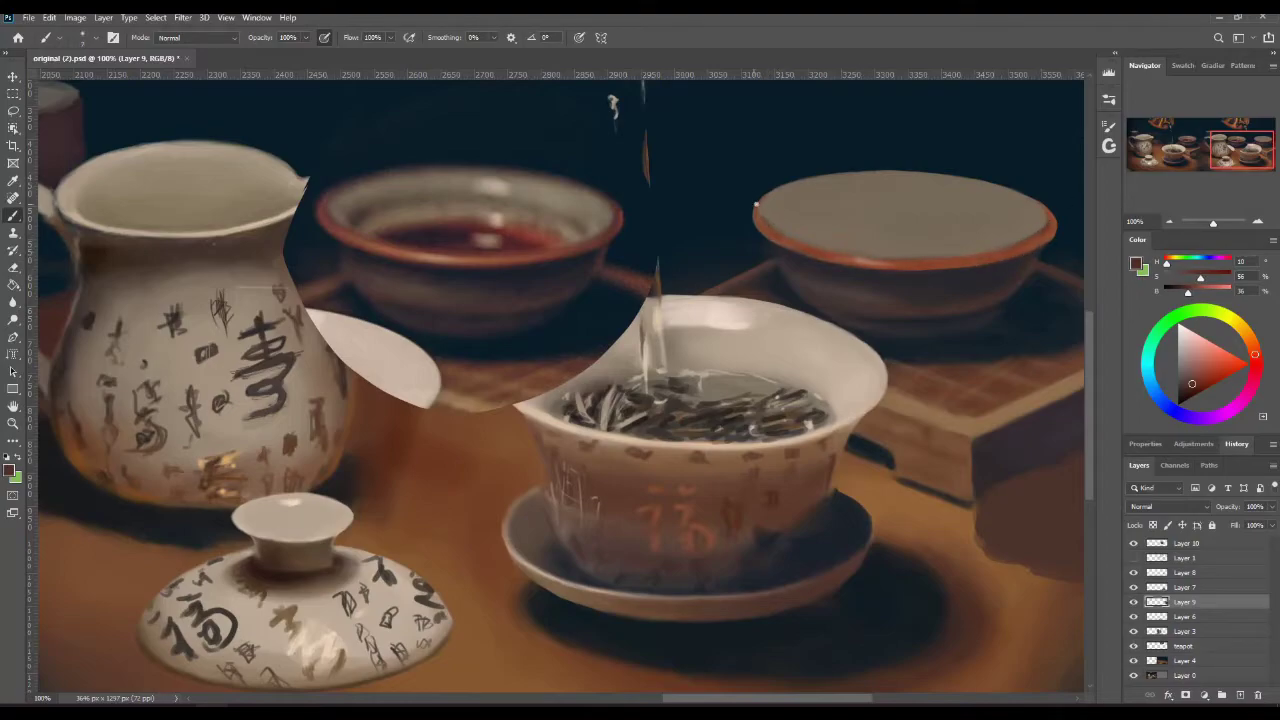
{"action": "key", "text": "slash"}
{"action": "left_click", "coordinate": [756, 206], "text": "alt"}
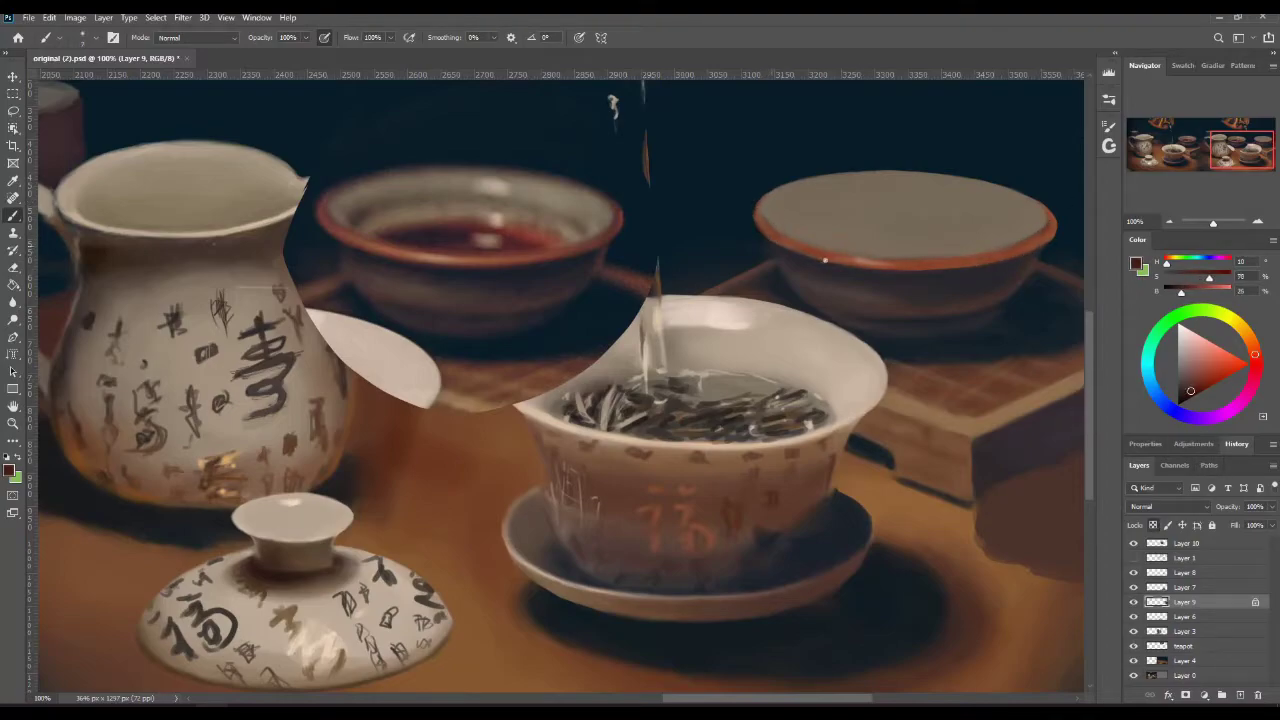
{"action": "left_click", "coordinate": [345, 240], "text": "alt"}
{"action": "left_click", "coordinate": [760, 242], "text": "alt"}
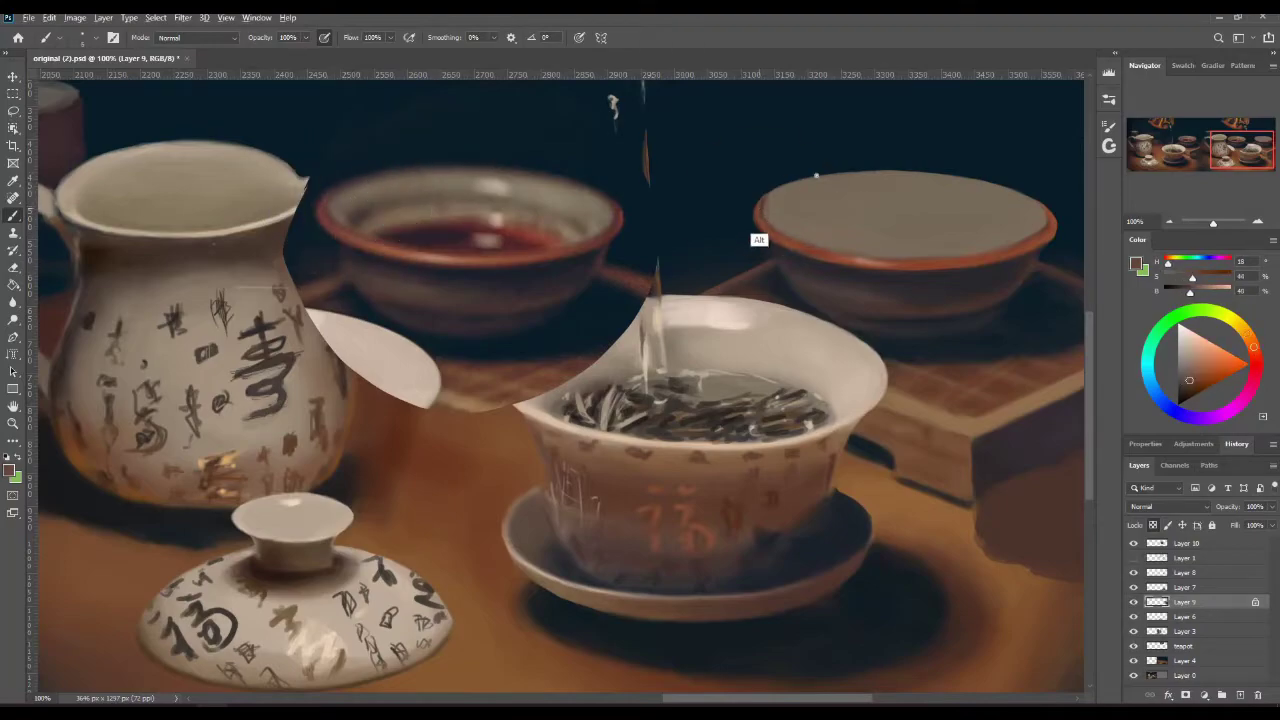
{"action": "left_click", "coordinate": [766, 184], "text": "alt"}
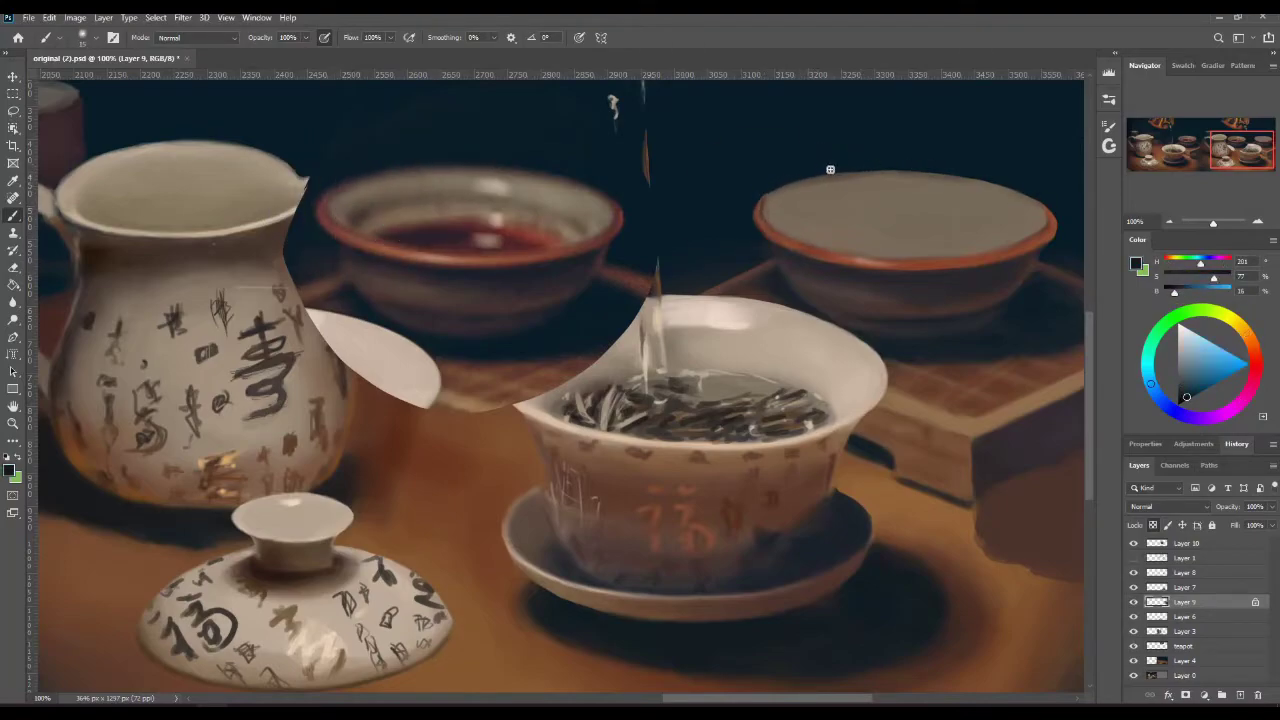
{"action": "left_click", "coordinate": [769, 197], "text": "alt"}
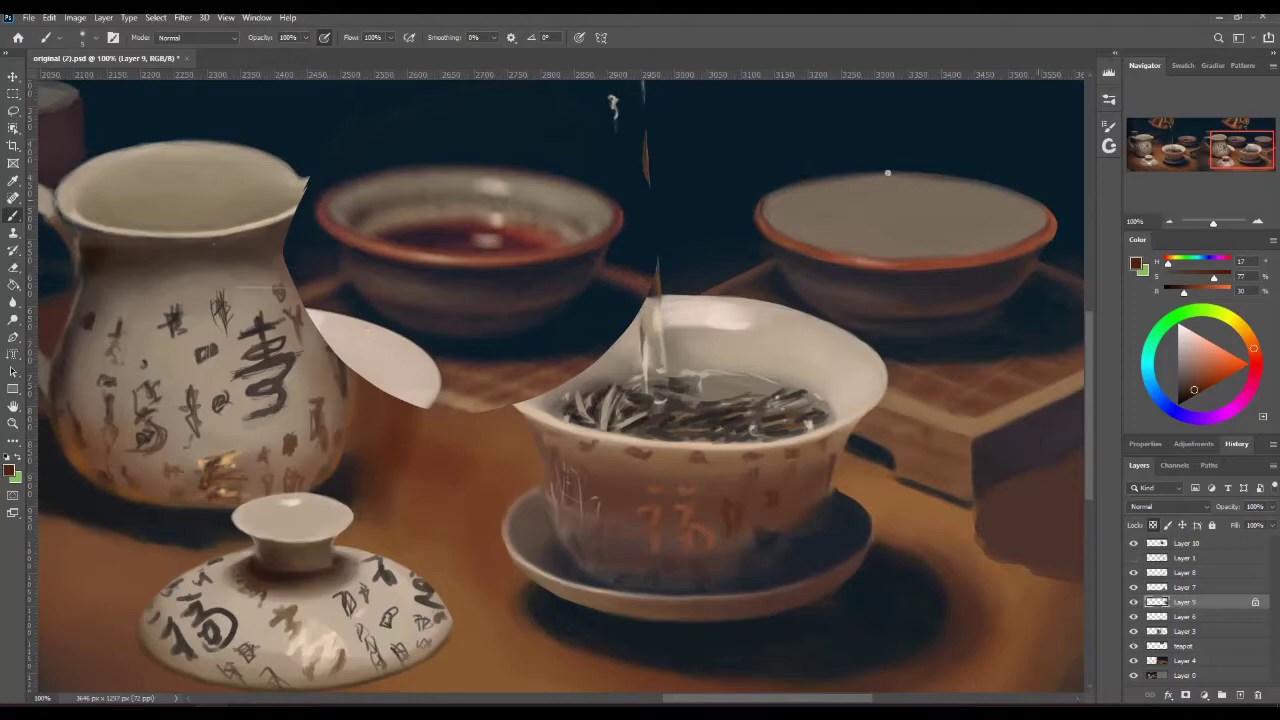
Step: Paint the bowl's right and back rim edge in reddish-brown tones sampled from the existing rim
{"action": "left_click", "coordinate": [1055, 217], "text": "alt"}
{"action": "left_click", "coordinate": [1054, 229], "text": "alt"}
{"action": "left_click", "coordinate": [1047, 198], "text": "alt"}
{"action": "left_click", "coordinate": [800, 184], "text": "alt"}
Step: Paint the tea surface inside the right back bowl in dark reds sampled from the reference bowl, reaching the right tea edge
{"action": "left_click", "coordinate": [506, 229], "text": "alt"}
{"action": "mouse_move", "coordinate": [990, 242]}
{"action": "left_mouse_down"}
{"action": "mouse_move", "coordinate": [865, 240]}
{"action": "mouse_move", "coordinate": [989, 247]}
{"action": "mouse_move", "coordinate": [899, 245]}
{"action": "mouse_move", "coordinate": [922, 255]}
{"action": "mouse_move", "coordinate": [854, 247]}
{"action": "mouse_move", "coordinate": [844, 233]}
{"action": "mouse_move", "coordinate": [817, 244]}
{"action": "mouse_move", "coordinate": [868, 232]}
{"action": "mouse_move", "coordinate": [922, 249]}
{"action": "mouse_move", "coordinate": [819, 245]}
{"action": "left_mouse_up"}
{"action": "left_click", "coordinate": [557, 233], "text": "alt"}
{"action": "left_click", "coordinate": [459, 229], "text": "alt"}
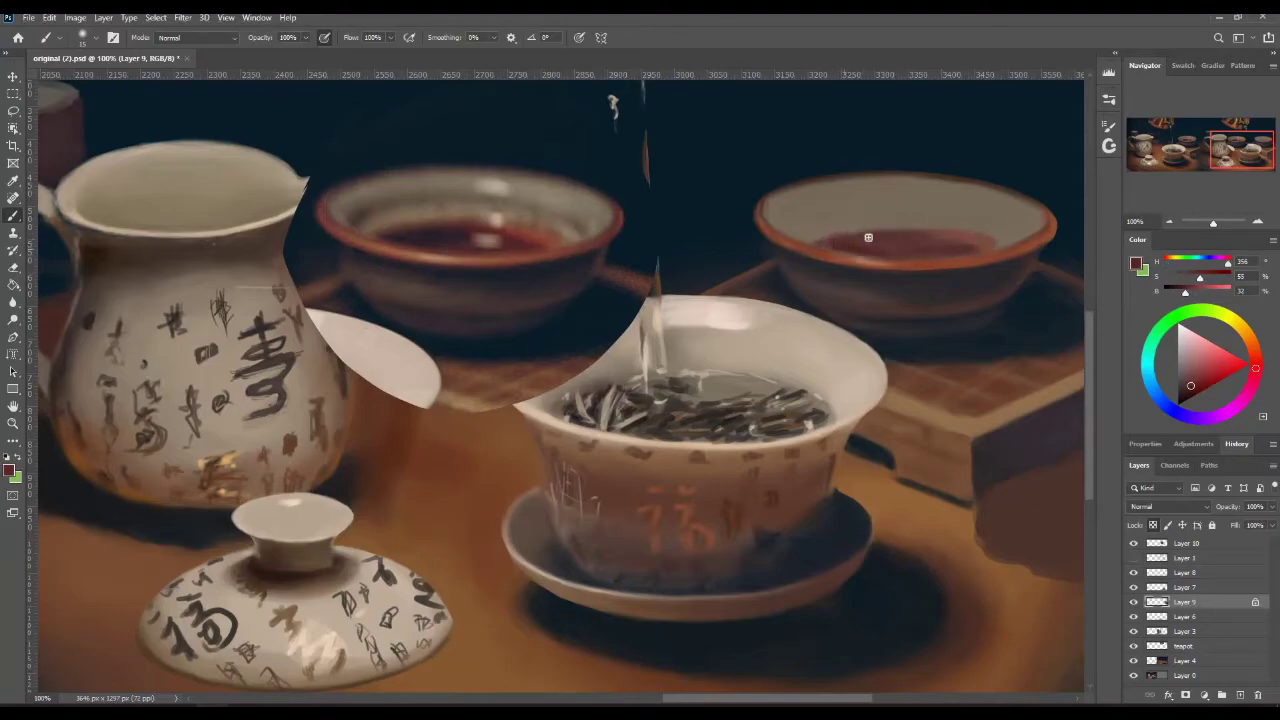
{"action": "left_click", "coordinate": [994, 245], "text": "alt"}
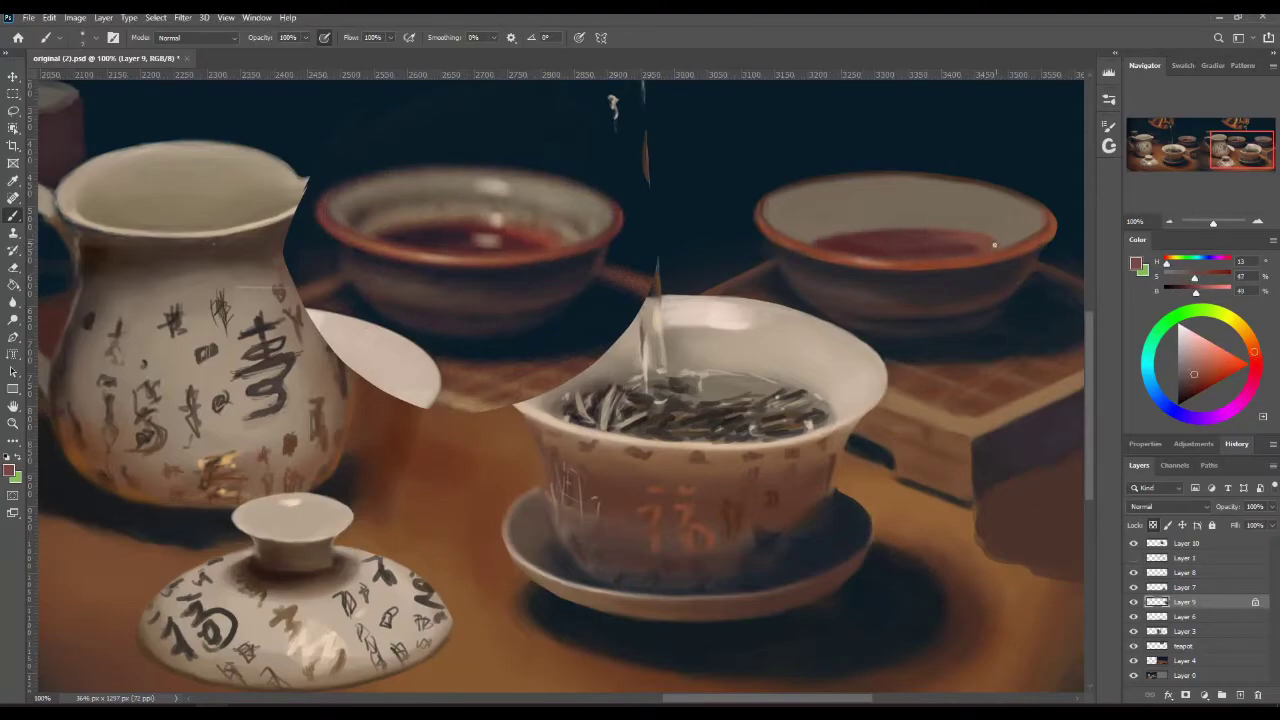
{"action": "left_click", "coordinate": [900, 244], "text": "alt"}
Step: Shade the bowl's left inner wall in dark browns sampled from the reference bowl, using a larger brush
{"action": "left_click", "coordinate": [371, 206], "text": "alt"}
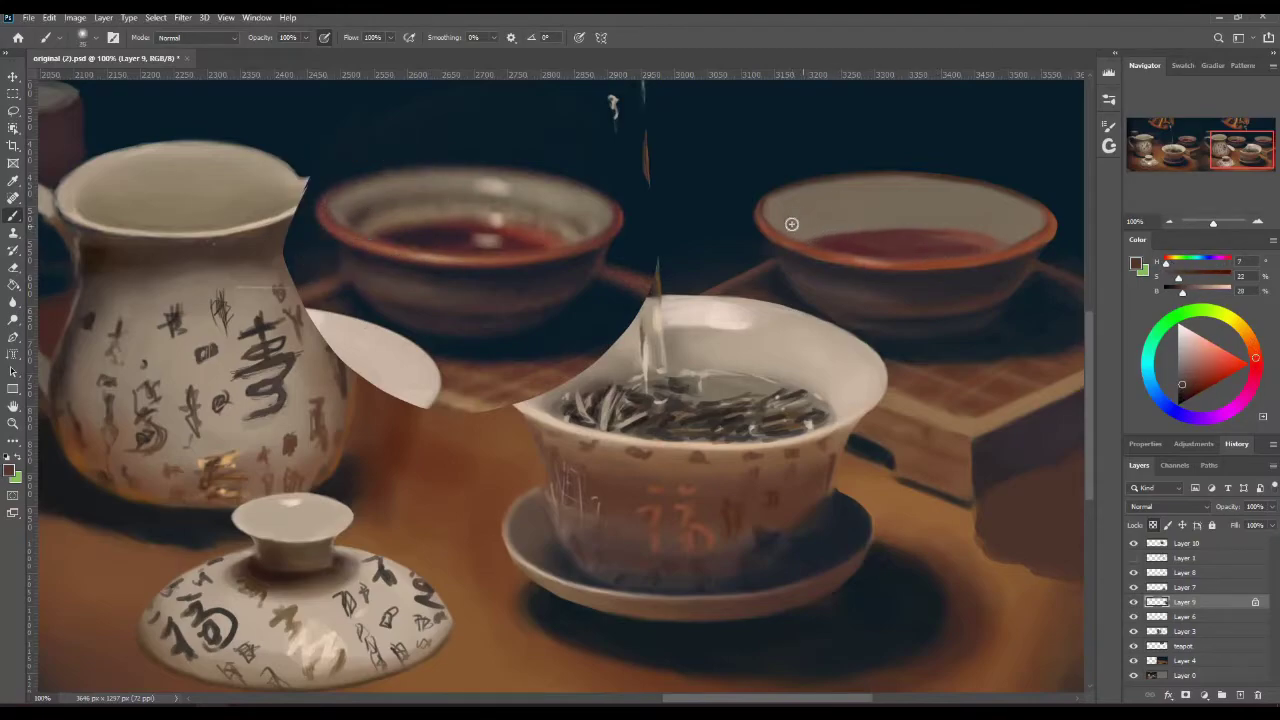
{"action": "key", "text": "]"}
{"action": "key", "text": "]"}
{"action": "key", "text": "]"}
{"action": "key", "text": "]"}
{"action": "key", "text": "]"}
{"action": "key", "text": "]"}
{"action": "key", "text": "]"}
{"action": "key", "text": "]"}
{"action": "left_click", "coordinate": [361, 247], "text": "alt"}
{"action": "left_click_drag", "start_coordinate": [791, 220], "coordinate": [827, 207]}
Step: Define the ridge along the bowl's back and right inner wall in sampled grey-beige with a smaller brush
{"action": "key", "text": "["}
{"action": "key", "text": "["}
{"action": "key", "text": "["}
{"action": "key", "text": "["}
{"action": "key", "text": "["}
{"action": "key", "text": "["}
{"action": "left_click", "coordinate": [567, 232], "text": "alt"}
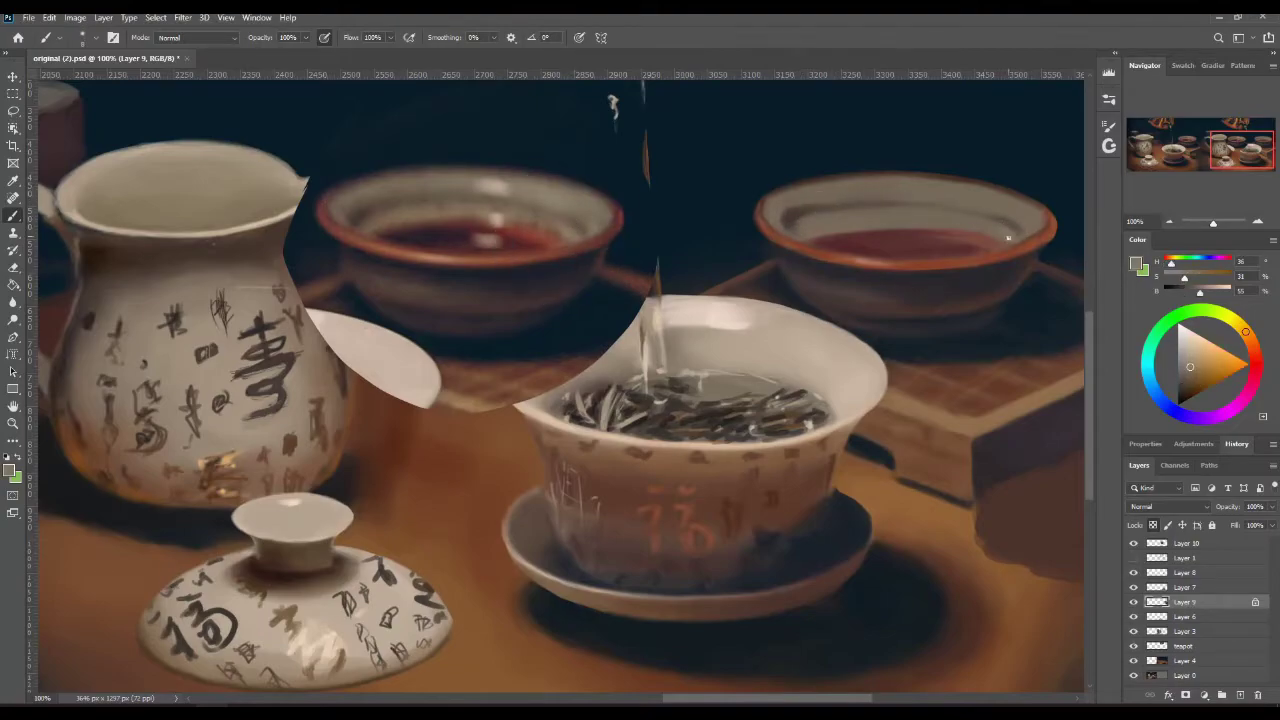
{"action": "left_click_drag", "start_coordinate": [865, 74], "coordinate": [936, 41]}
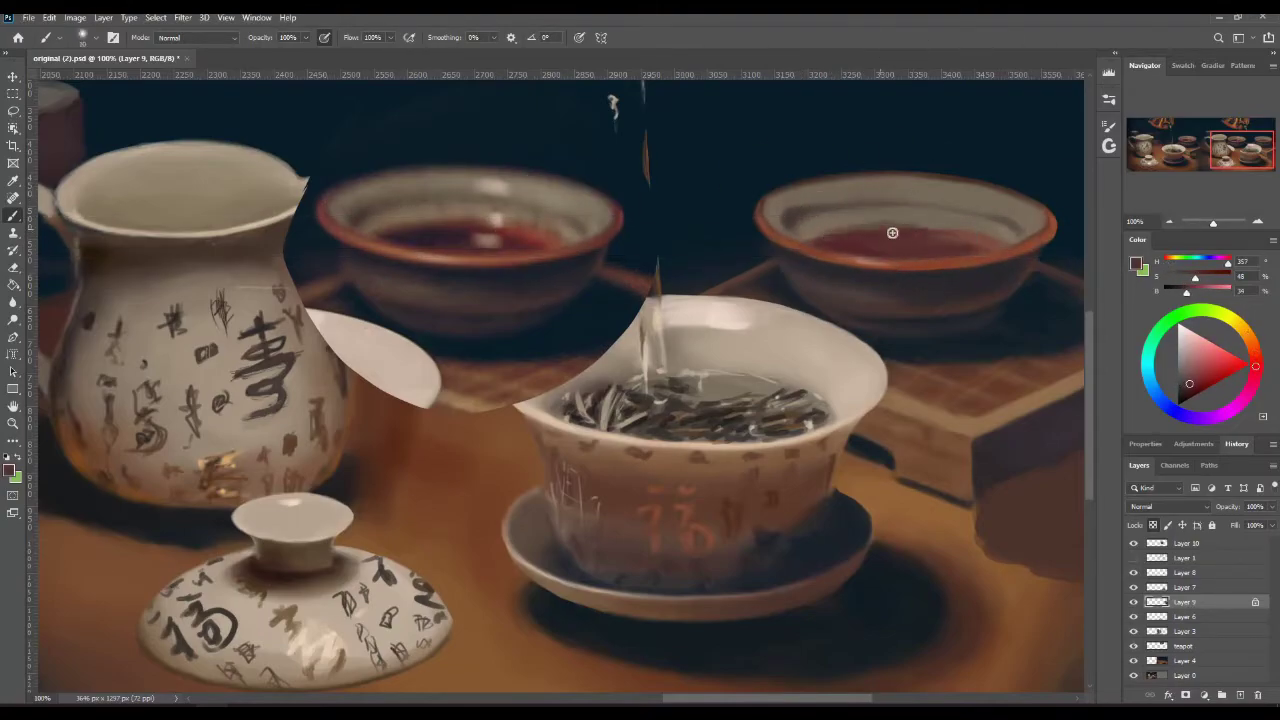
Step: Darken the left and middle of the tea with deep reds sampled from the reference bowl and blend its right edge
{"action": "left_click", "coordinate": [981, 235], "text": "alt"}
{"action": "left_click", "coordinate": [986, 225], "text": "alt"}
{"action": "left_click_drag", "start_coordinate": [973, 238], "coordinate": [940, 227]}
{"action": "left_click", "coordinate": [414, 266], "text": "alt"}
{"action": "left_click_drag", "start_coordinate": [830, 242], "coordinate": [908, 234]}
{"action": "left_click", "coordinate": [488, 232], "text": "alt"}
{"action": "left_click", "coordinate": [931, 243], "text": "alt"}
Step: Mix a warmer red for the back of the tea and contrast it with a near-black purple in the centre
{"action": "left_click", "coordinate": [926, 223], "text": "alt"}
{"action": "left_click", "coordinate": [1256, 357]}
{"action": "left_click", "coordinate": [1196, 375]}
{"action": "left_click_drag", "start_coordinate": [1197, 374], "coordinate": [1195, 381]}
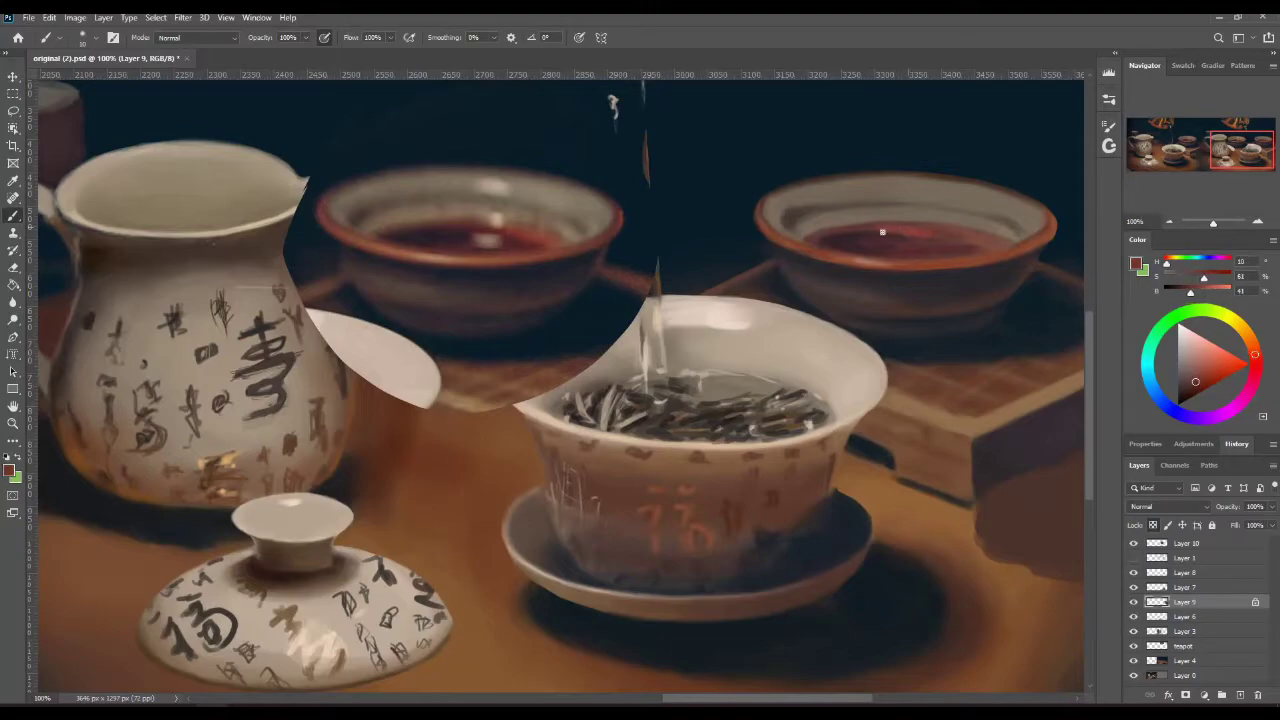
{"action": "left_click", "coordinate": [858, 240], "text": "alt"}
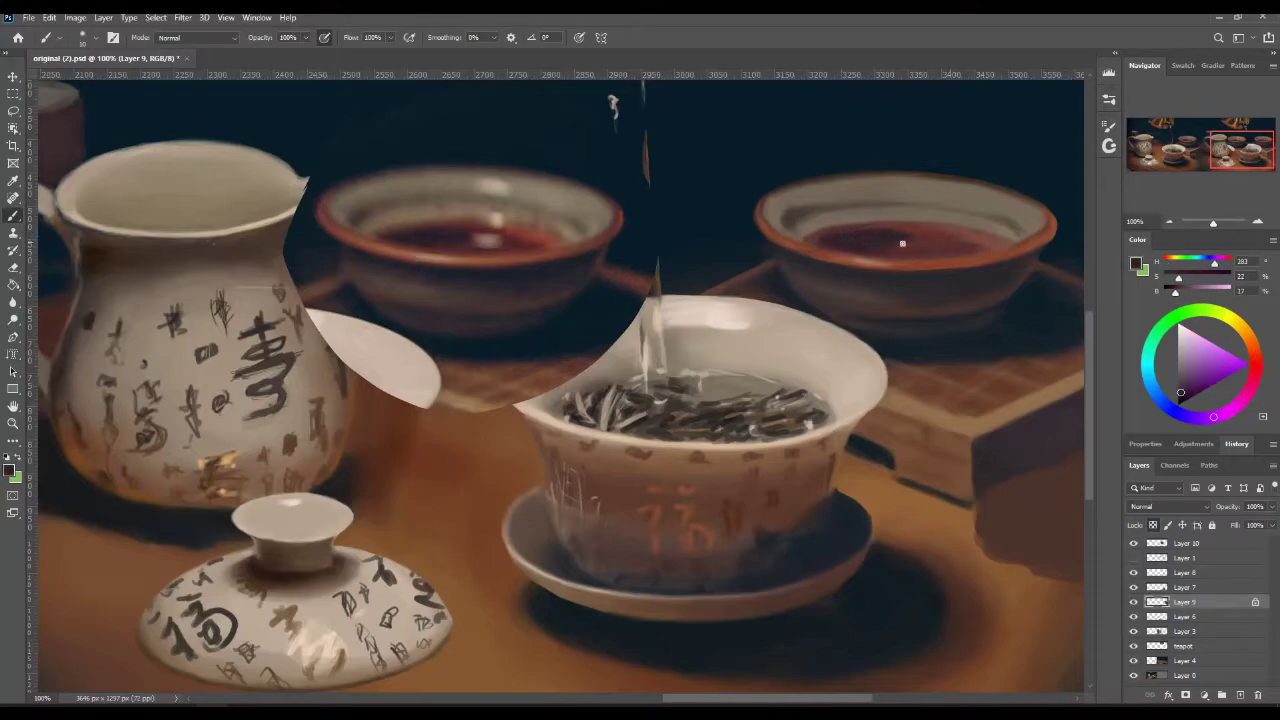
{"action": "left_click", "coordinate": [996, 250], "text": "alt"}
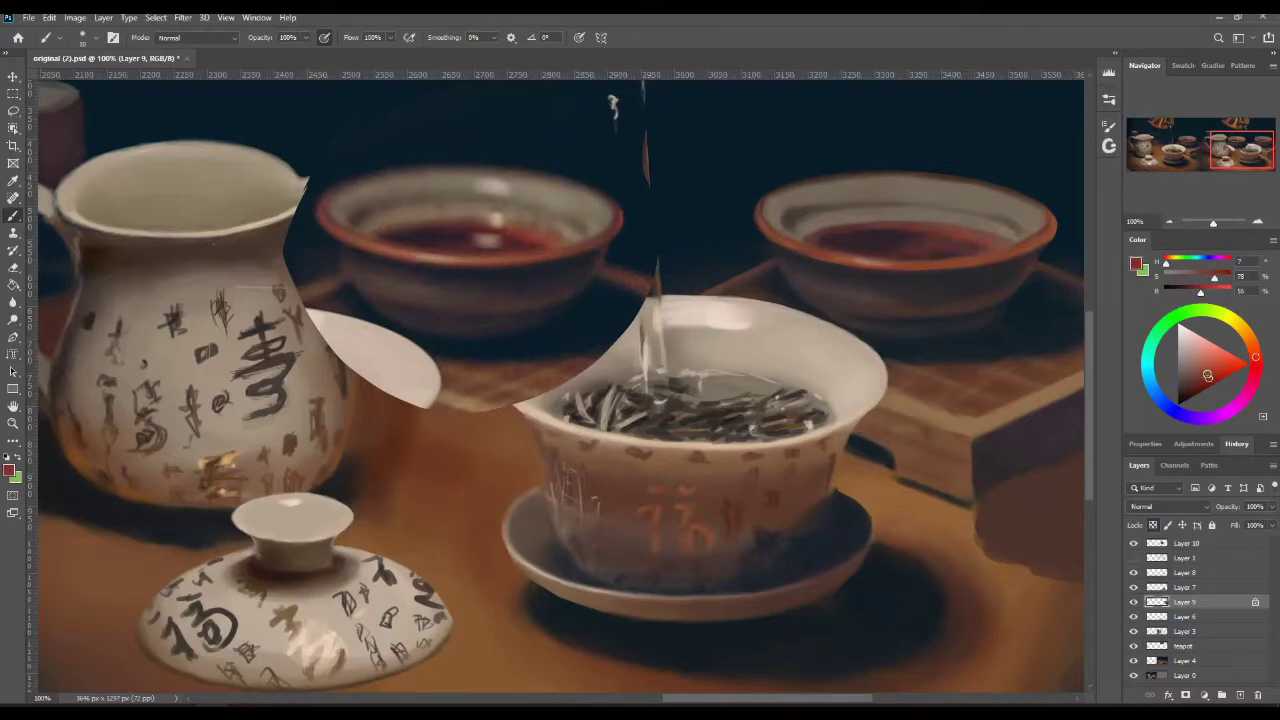
Step: Blend the tea's dark centre into the brighter red on its right with tones sampled from both bowls
{"action": "left_click", "coordinate": [872, 232], "text": "alt"}
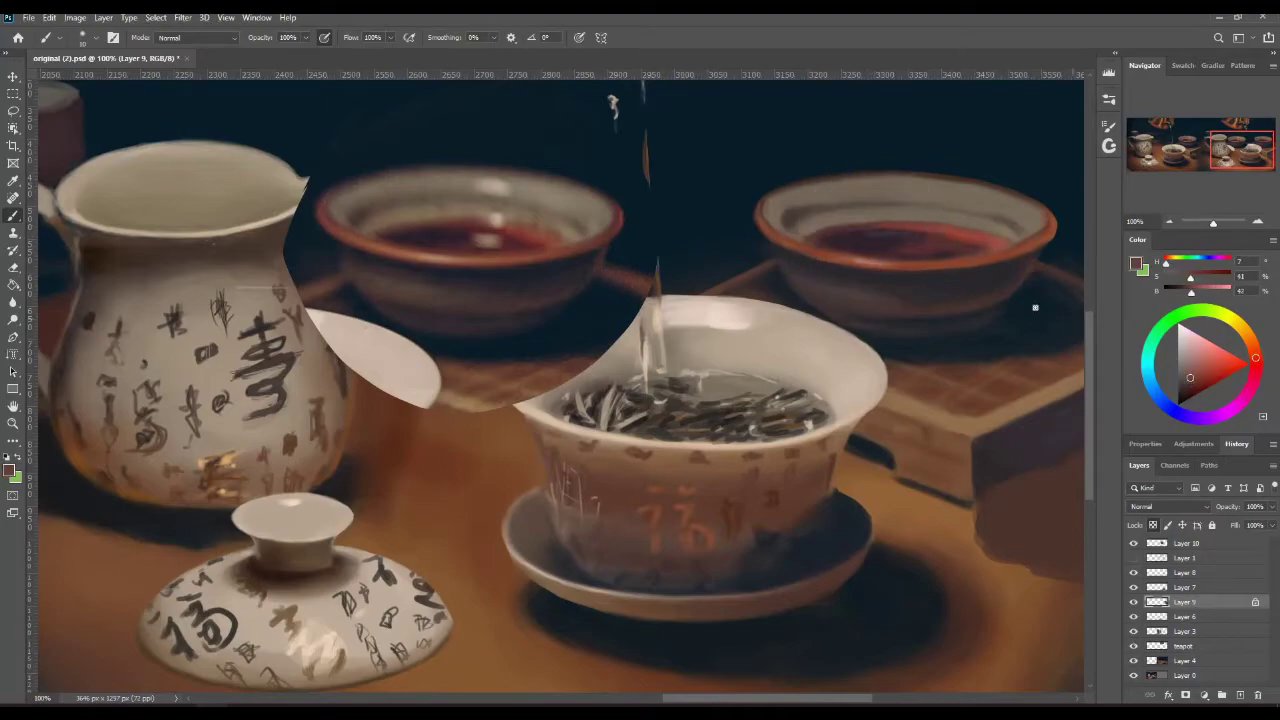
{"action": "left_click", "coordinate": [427, 239], "text": "alt"}
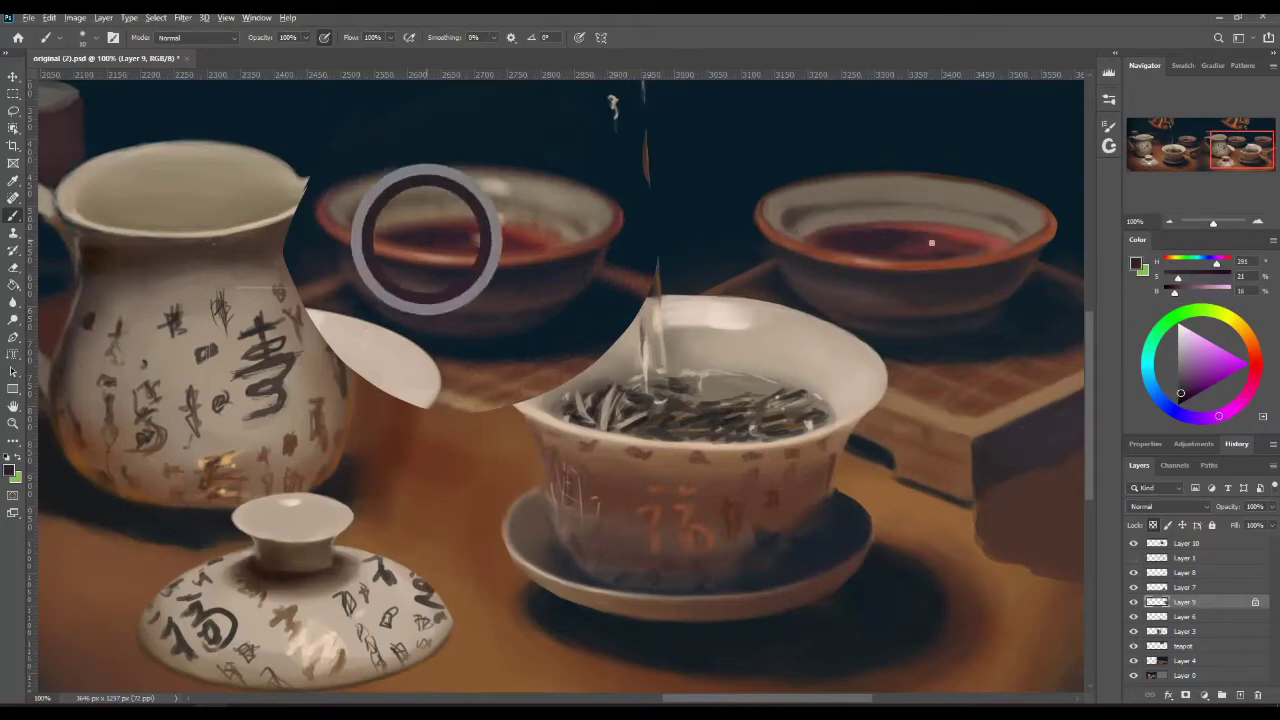
{"action": "left_click", "coordinate": [858, 228], "text": "alt"}
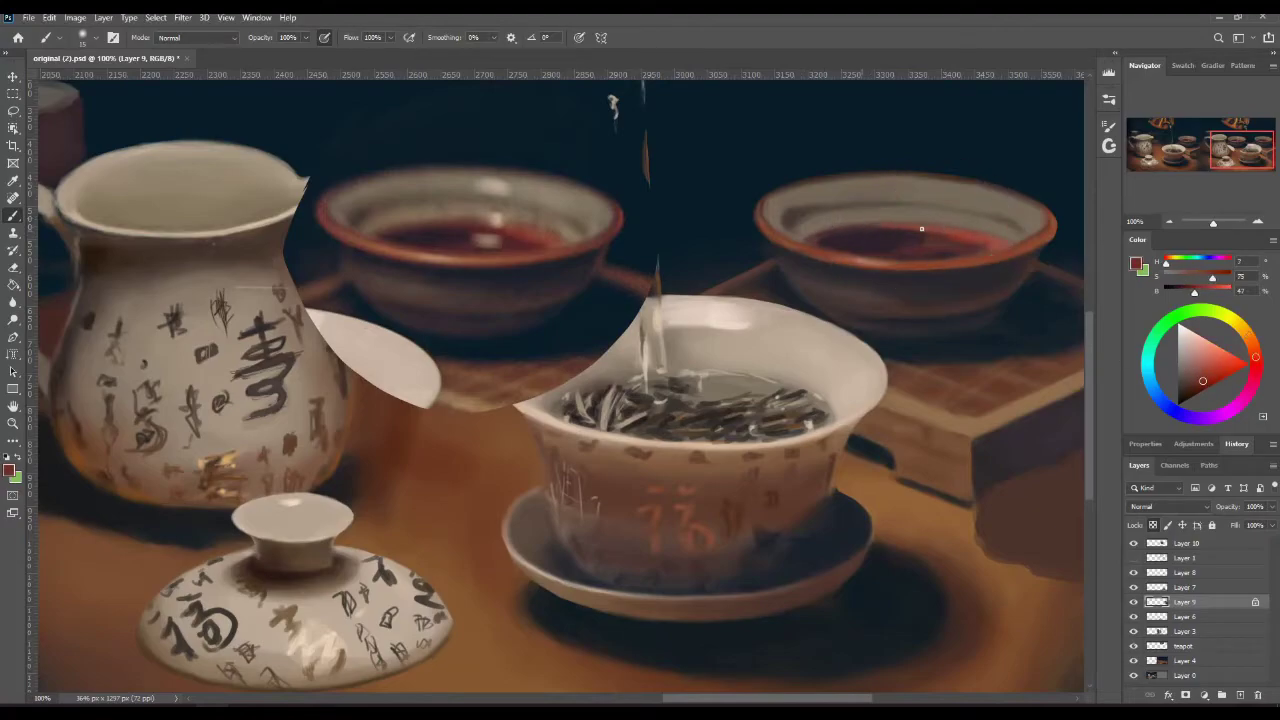
{"action": "left_click", "coordinate": [981, 244], "text": "alt"}
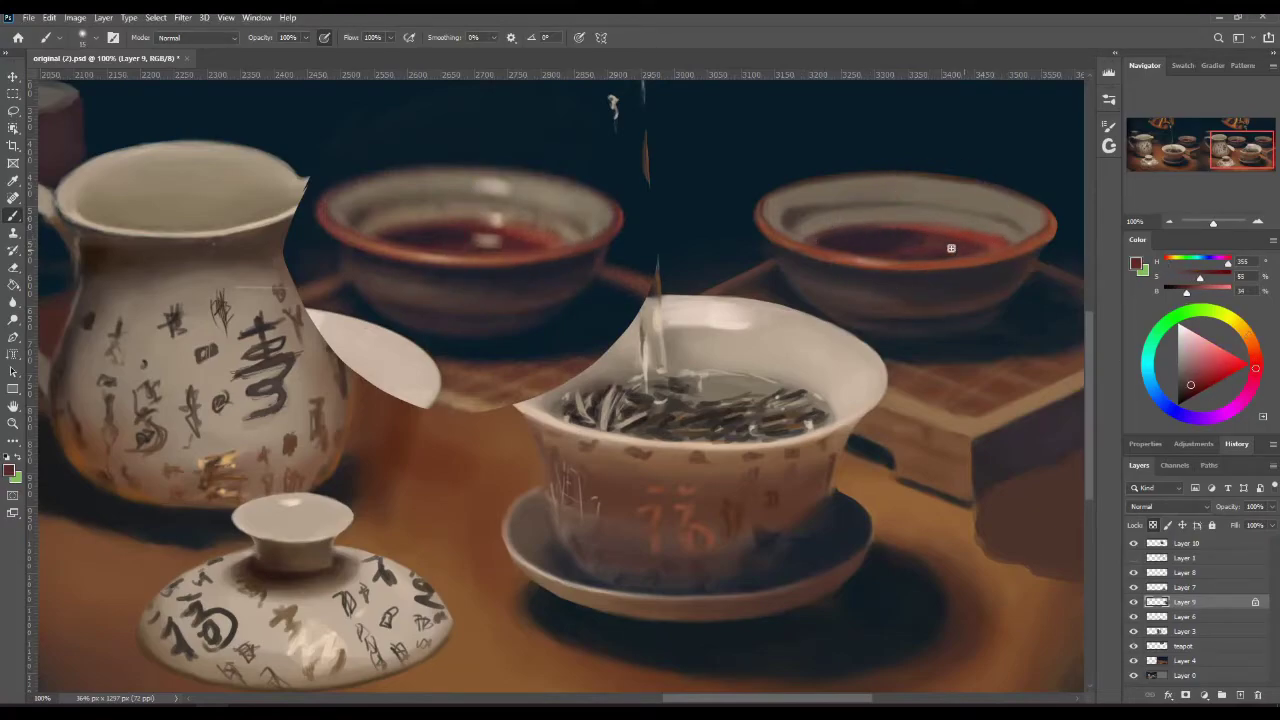
Step: Blend the bowl's left rim and inner ridge with sampled grey-browns, carrying the shading around to the right wall
{"action": "left_click", "coordinate": [794, 208], "text": "alt"}
{"action": "left_click", "coordinate": [762, 215], "text": "alt"}
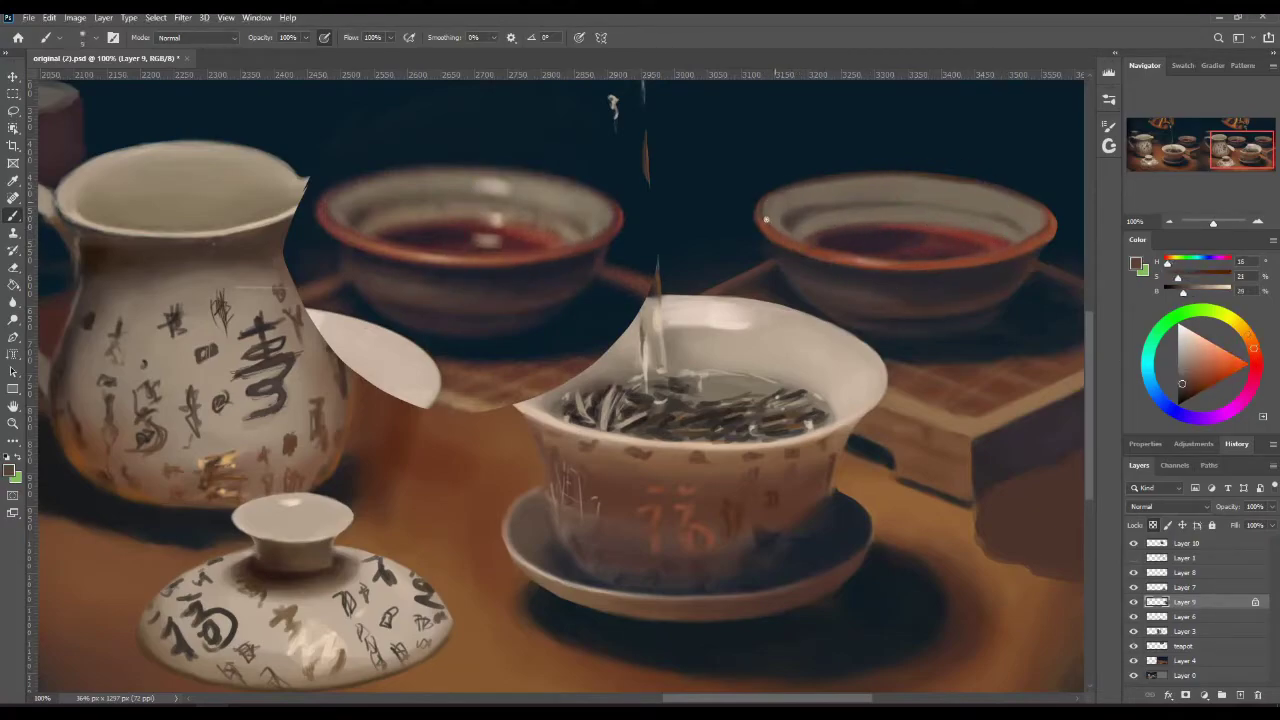
{"action": "key", "text": "bracketright"}
{"action": "key", "text": "bracketright"}
{"action": "left_click", "coordinate": [808, 213], "text": "alt"}
{"action": "mouse_move", "coordinate": [876, 203]}
{"action": "left_mouse_down"}
{"action": "mouse_move", "coordinate": [985, 211]}
{"action": "mouse_move", "coordinate": [1032, 231]}
{"action": "left_mouse_up"}
{"action": "left_click_drag", "start_coordinate": [814, 210], "coordinate": [811, 222]}
{"action": "left_click", "coordinate": [407, 212], "text": "alt"}
{"action": "key", "text": "bracketleft"}
Step: Paint a pale highlight on the bowl's back inner wall and its reflection on the tea
{"action": "left_click", "coordinate": [838, 205], "text": "alt"}
{"action": "left_click", "coordinate": [495, 183], "text": "alt"}
{"action": "left_click_drag", "start_coordinate": [922, 191], "coordinate": [950, 197]}
{"action": "left_click", "coordinate": [1186, 343]}
{"action": "left_click_drag", "start_coordinate": [956, 229], "coordinate": [942, 227]}
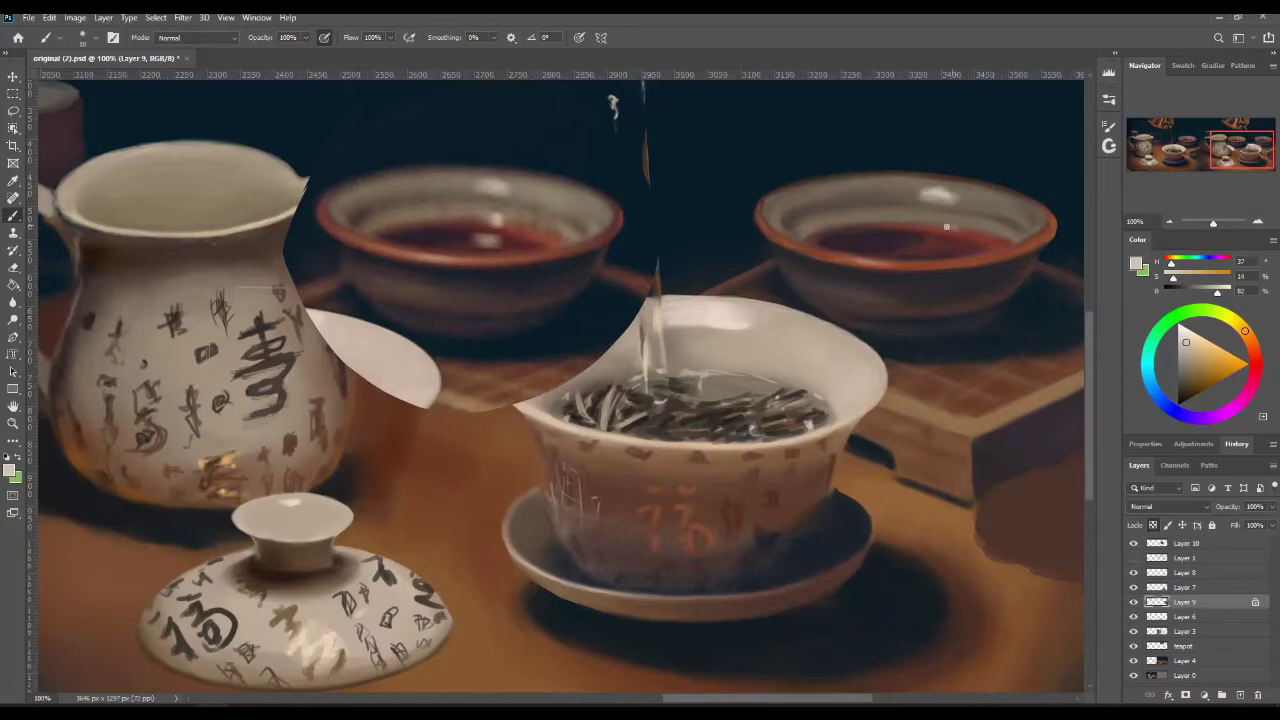
{"action": "left_click", "coordinate": [938, 238], "text": "alt"}
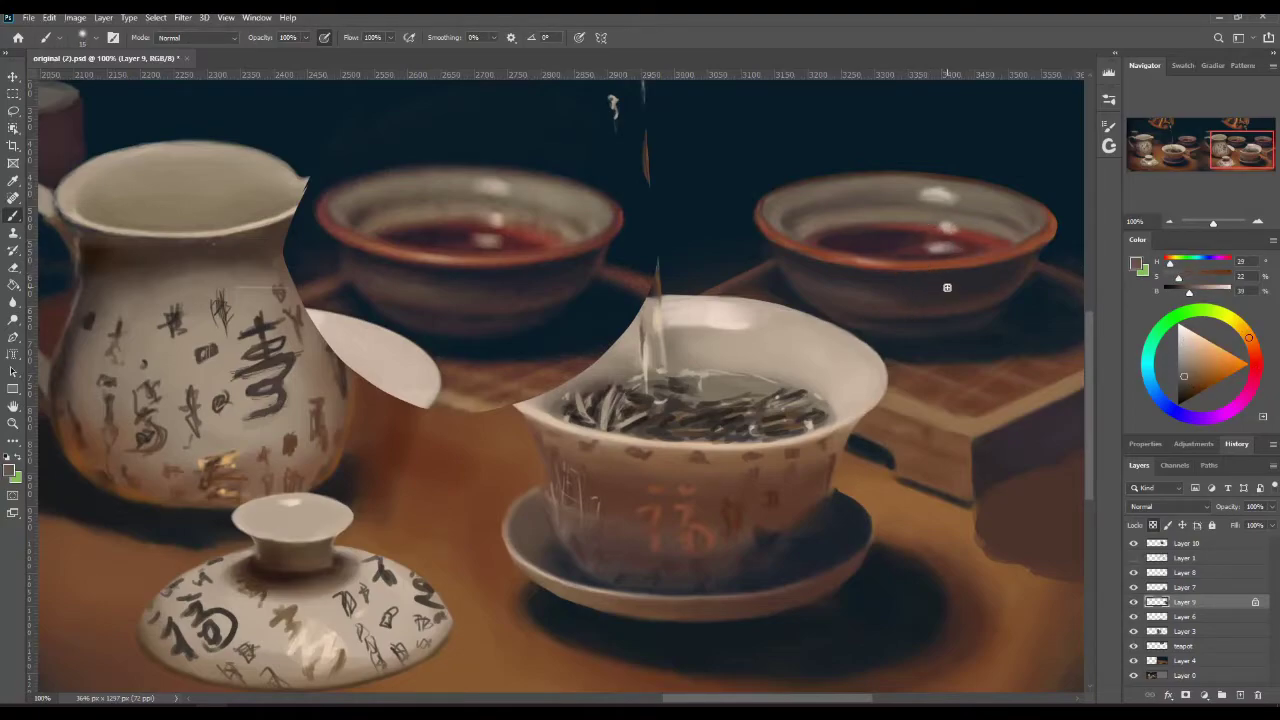
Step: Retouch the bowl's front and left rim and blend the adjoining left inner wall with sampled tones
{"action": "left_click", "coordinate": [857, 260], "text": "alt"}
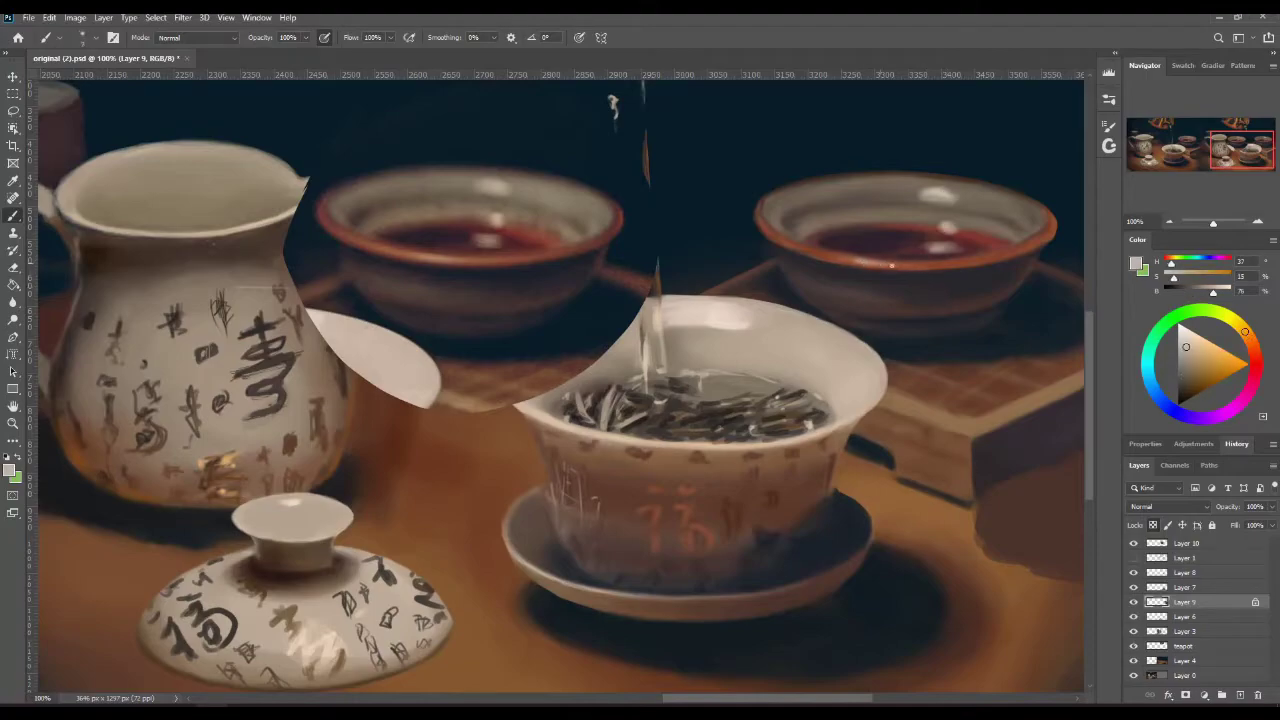
{"action": "left_click_drag", "start_coordinate": [858, 260], "coordinate": [804, 250]}
{"action": "left_click", "coordinate": [806, 240], "text": "alt"}
{"action": "right_click", "coordinate": [783, 186], "text": "alt"}
{"action": "left_click", "coordinate": [822, 190], "text": "alt"}
{"action": "left_click", "coordinate": [818, 226], "text": "alt"}
Step: Smooth the shading of the bowl's back inner wall and rim with sampled greys and a slightly larger brush
{"action": "key", "text": "]"}
{"action": "left_click", "coordinate": [858, 201], "text": "alt"}
{"action": "left_click", "coordinate": [795, 197], "text": "alt"}
{"action": "left_click", "coordinate": [947, 177], "text": "alt"}
{"action": "key", "text": "]"}
Step: Refine the reflection on the tea and its surrounding reds with sampled colours and a smaller brush
{"action": "left_click", "coordinate": [949, 225], "text": "alt"}
{"action": "left_click", "coordinate": [884, 235], "text": "alt"}
{"action": "left_click", "coordinate": [864, 252], "text": "alt"}
{"action": "key", "text": "["}
{"action": "key", "text": "["}
{"action": "key", "text": "["}
{"action": "key", "text": "["}
{"action": "left_click", "coordinate": [964, 237], "text": "alt"}
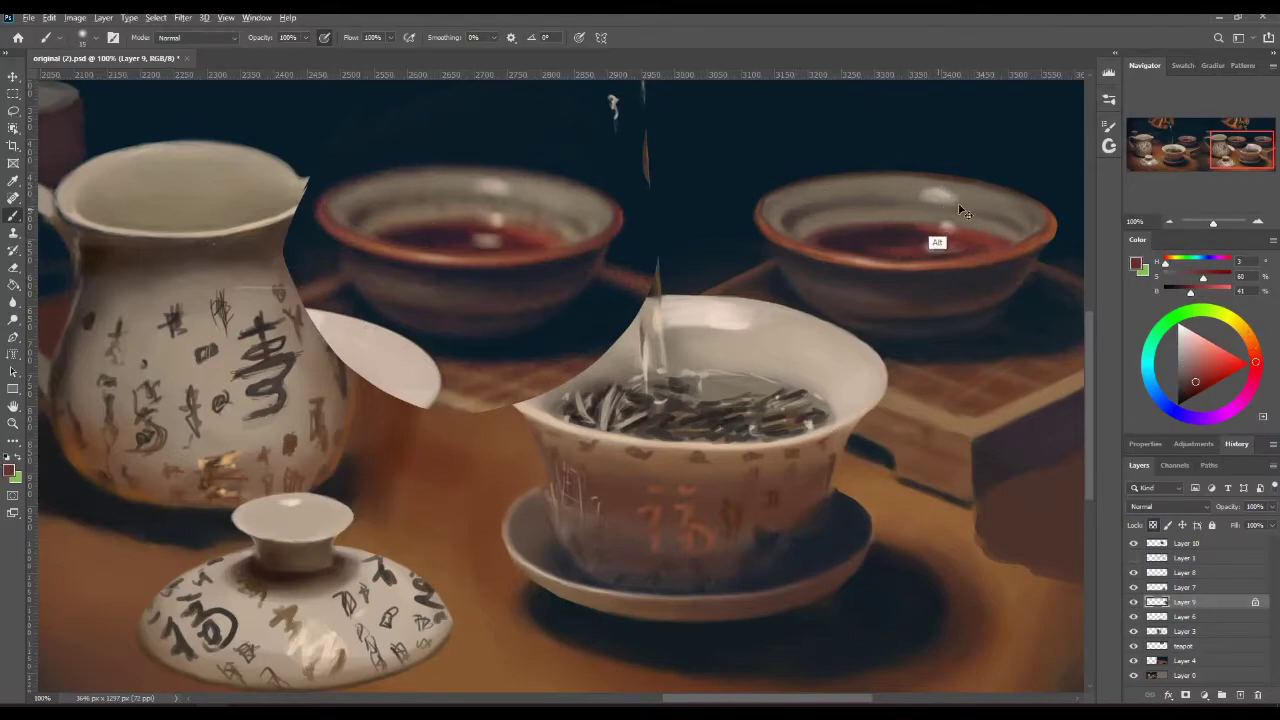
Step: Soften the bowl's right inner wall and the edges of the tea highlight with sampled beige and red tones
{"action": "left_click", "coordinate": [973, 203], "text": "alt"}
{"action": "left_click", "coordinate": [963, 232], "text": "alt"}
{"action": "left_click", "coordinate": [943, 223], "text": "alt"}
{"action": "left_click", "coordinate": [985, 216], "text": "alt"}
{"action": "key", "text": "]"}
{"action": "key", "text": "]"}
{"action": "key", "text": "]"}
{"action": "key", "text": "]"}
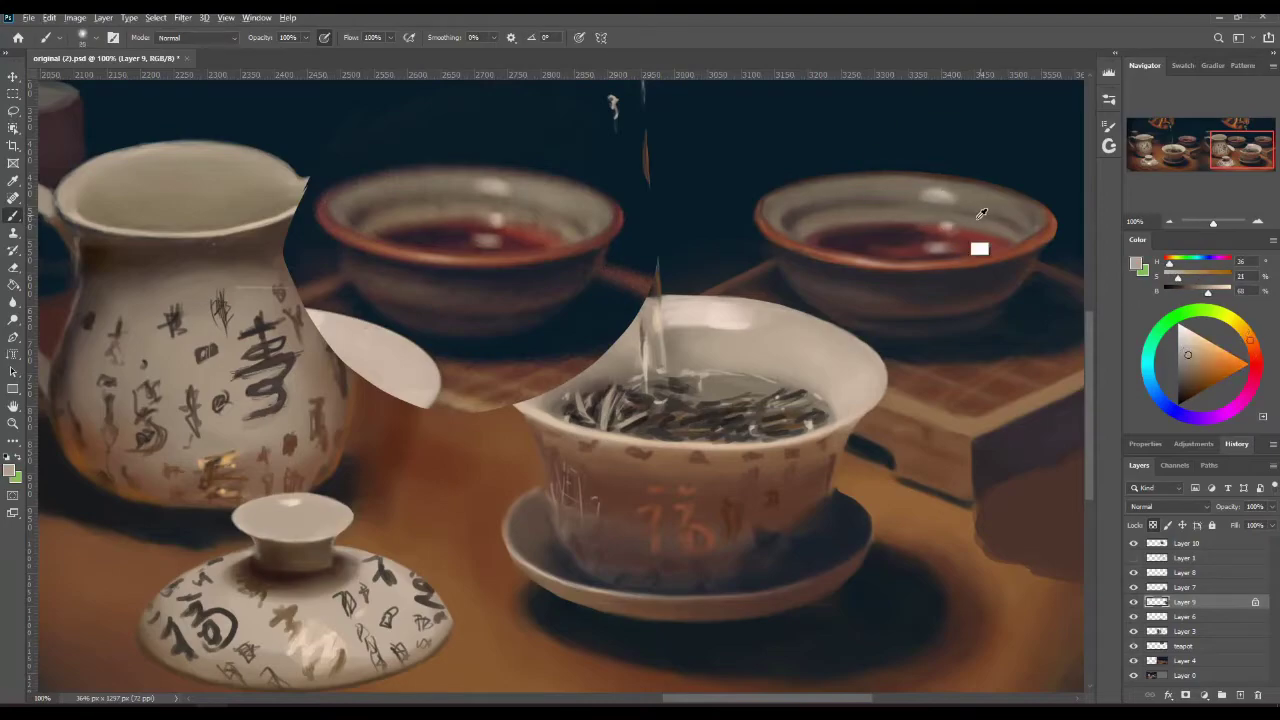
{"action": "left_click", "coordinate": [954, 228], "text": "alt"}
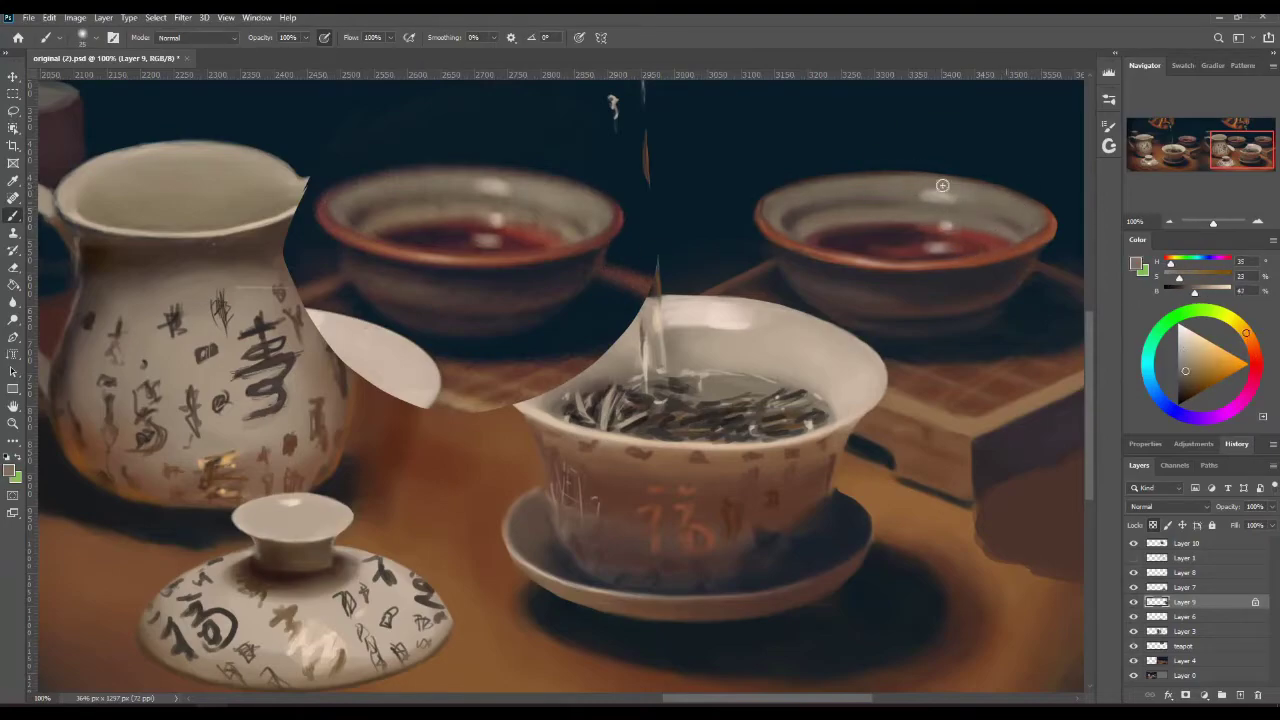
Step: Soften the pale highlight on the back inner wall with sampled greys and a reduced brush
{"action": "left_click", "coordinate": [909, 236], "text": "alt"}
{"action": "left_click", "coordinate": [881, 188], "text": "alt"}
{"action": "left_click", "coordinate": [943, 193], "text": "alt"}
{"action": "key", "text": "["}
{"action": "key", "text": "["}
{"action": "key", "text": "["}
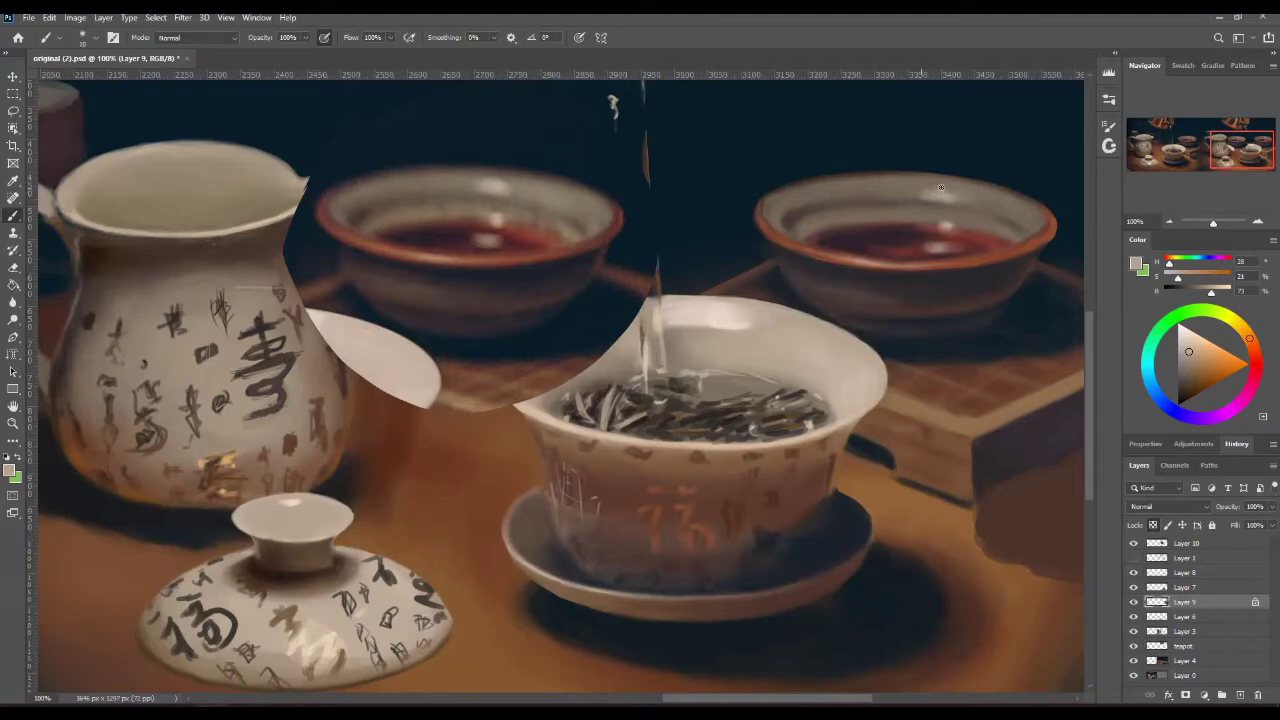
Step: Smooth the transition between the tea's dark centre and its red right side with sampled tones
{"action": "left_click", "coordinate": [945, 230], "text": "alt"}
{"action": "left_click", "coordinate": [1024, 229], "text": "alt"}
{"action": "left_click", "coordinate": [914, 223], "text": "alt"}
{"action": "left_click", "coordinate": [888, 224], "text": "alt"}
{"action": "key", "text": "]"}
{"action": "key", "text": "]"}
{"action": "left_click", "coordinate": [895, 242], "text": "alt"}
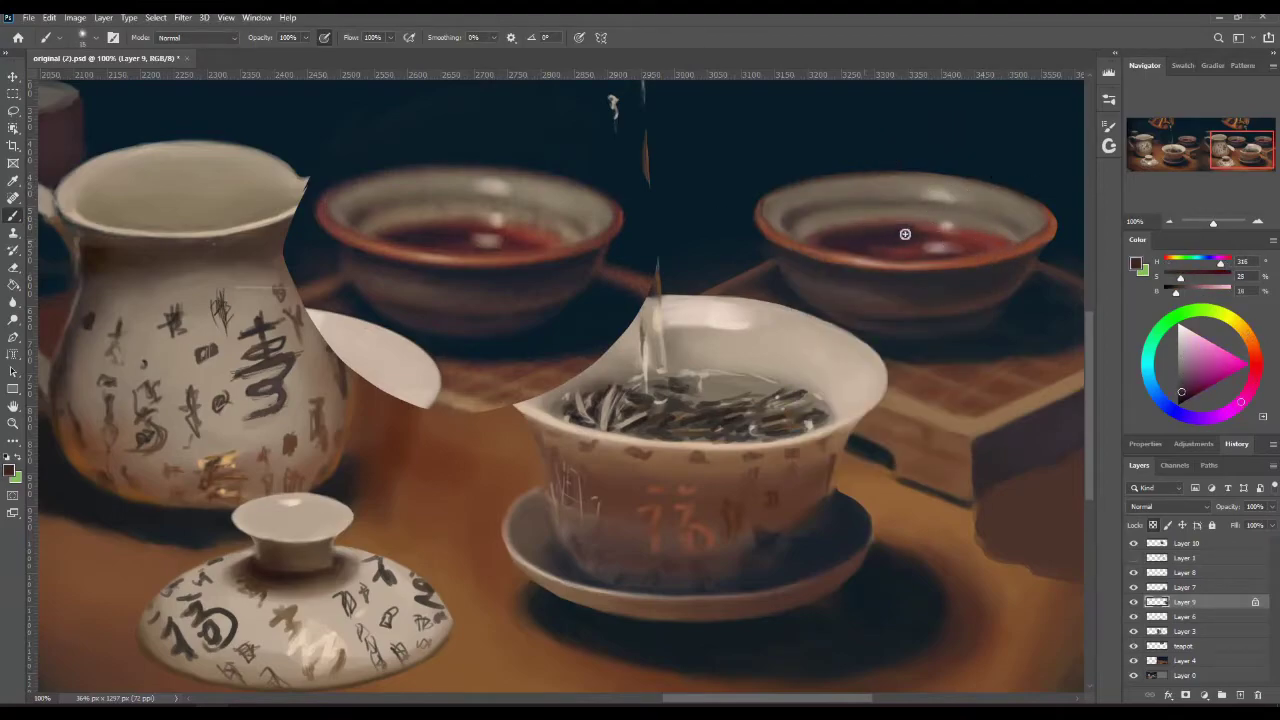
{"action": "left_click", "coordinate": [982, 246], "text": "alt"}
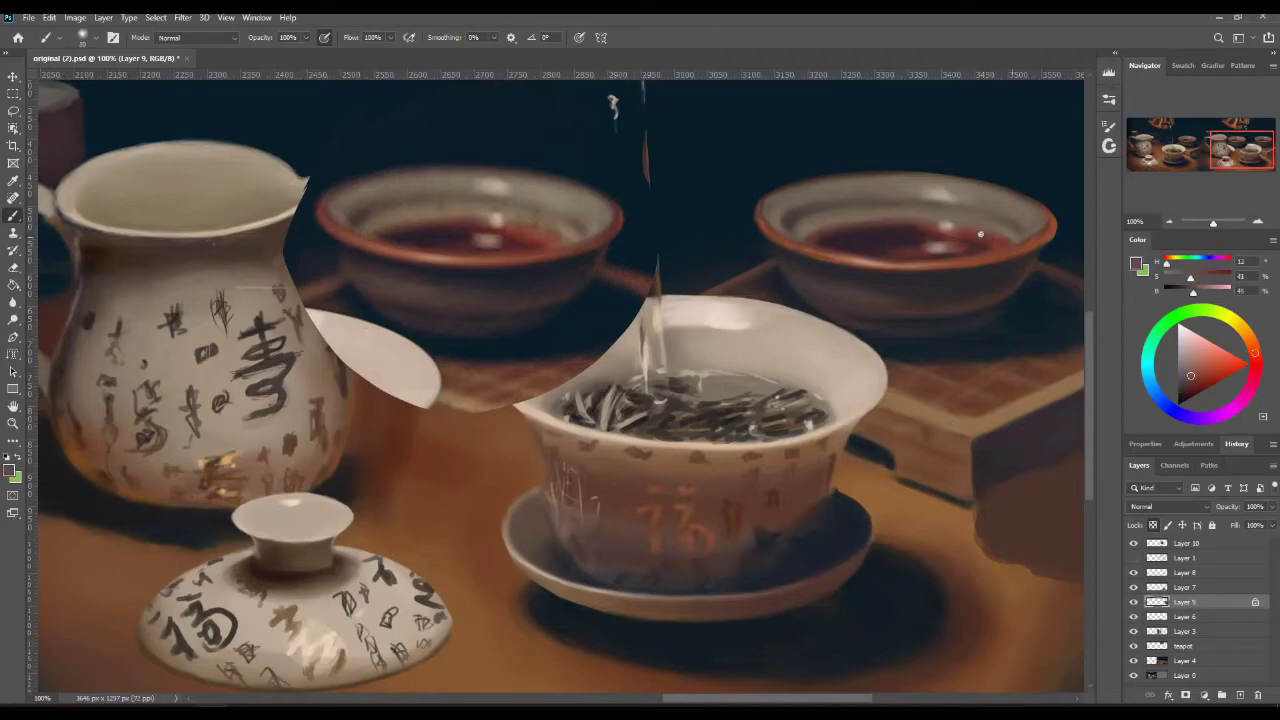
Step: Retouch the front and right part of the tea around its highlight with tones sampled from the bowl
{"action": "left_click", "coordinate": [989, 252], "text": "alt"}
{"action": "key", "text": "ctrl+plus"}
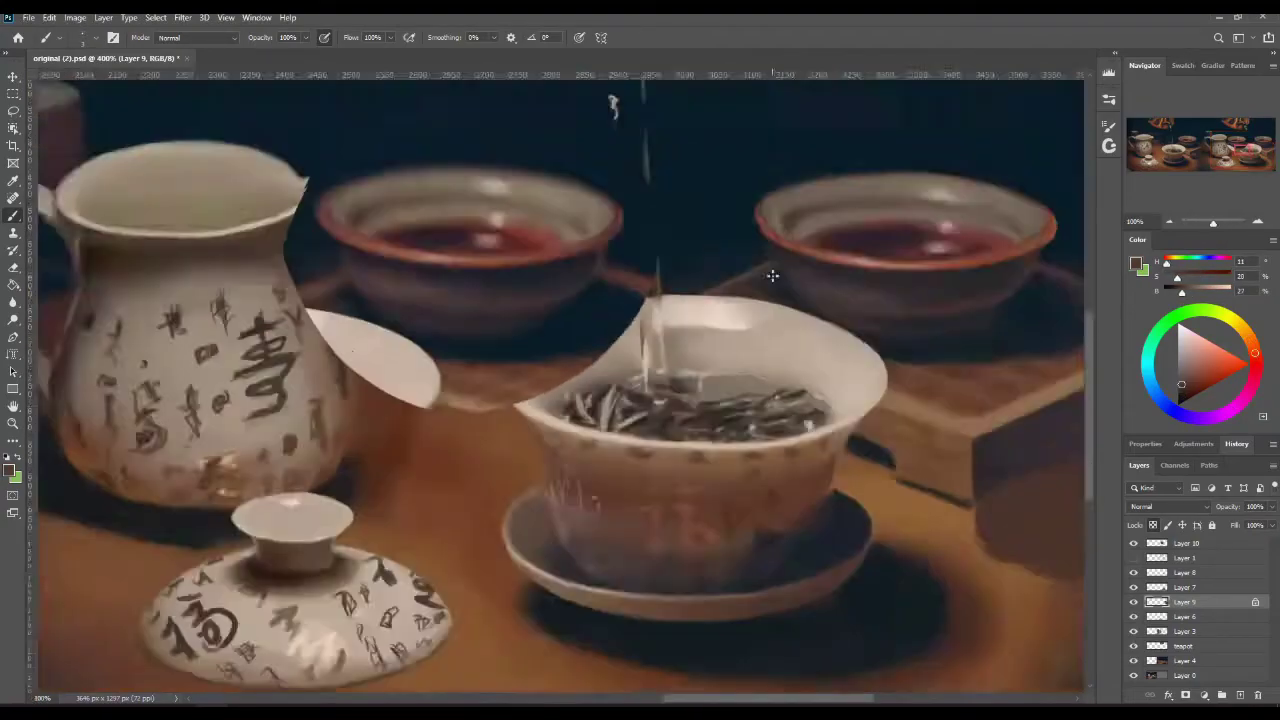
{"action": "key", "text": "ctrl+minus"}
{"action": "key", "text": "ctrl+minus"}
{"action": "key", "text": "]"}
{"action": "left_click", "coordinate": [826, 293], "text": "alt"}
{"action": "left_click", "coordinate": [814, 293], "text": "alt"}
{"action": "left_click", "coordinate": [836, 285], "text": "alt"}
Step: Blend red tones from the reference bowl across the tea using a larger brush
{"action": "key", "text": "]"}
{"action": "key", "text": "]"}
{"action": "key", "text": "]"}
{"action": "left_click", "coordinate": [786, 279], "text": "alt"}
{"action": "left_click", "coordinate": [842, 277], "text": "alt"}
{"action": "left_click", "coordinate": [542, 285], "text": "alt"}
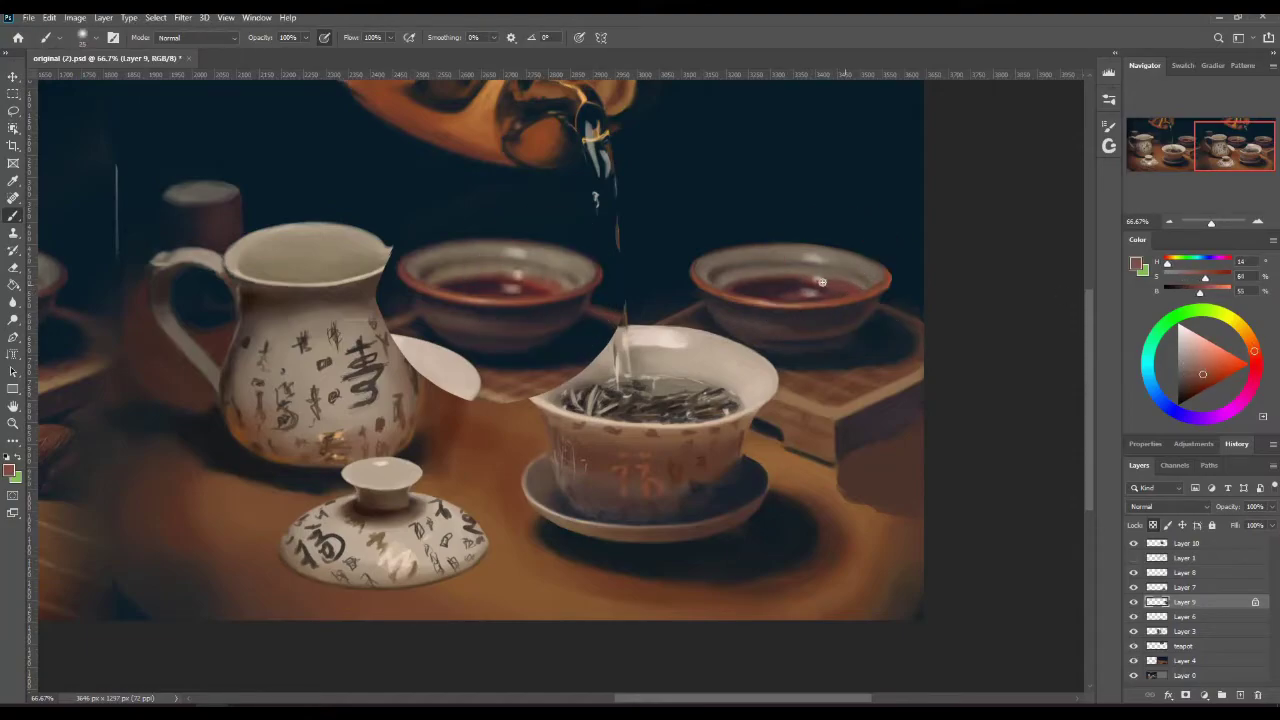
Step: Deepen the dark centre of the tea and add a saturated red glow beside its highlight
{"action": "left_click", "coordinate": [780, 289], "text": "alt"}
{"action": "left_click", "coordinate": [812, 289], "text": "alt"}
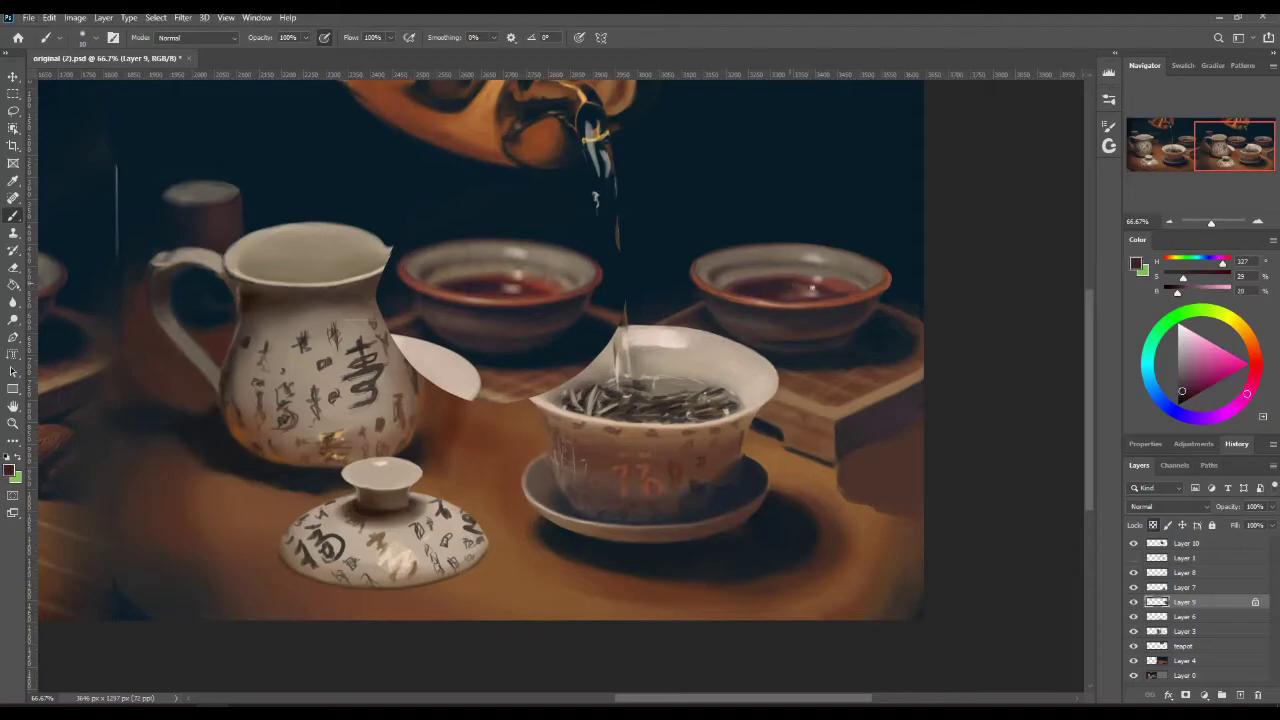
{"action": "left_click", "coordinate": [838, 296], "text": "alt"}
{"action": "left_click", "coordinate": [822, 287], "text": "alt"}
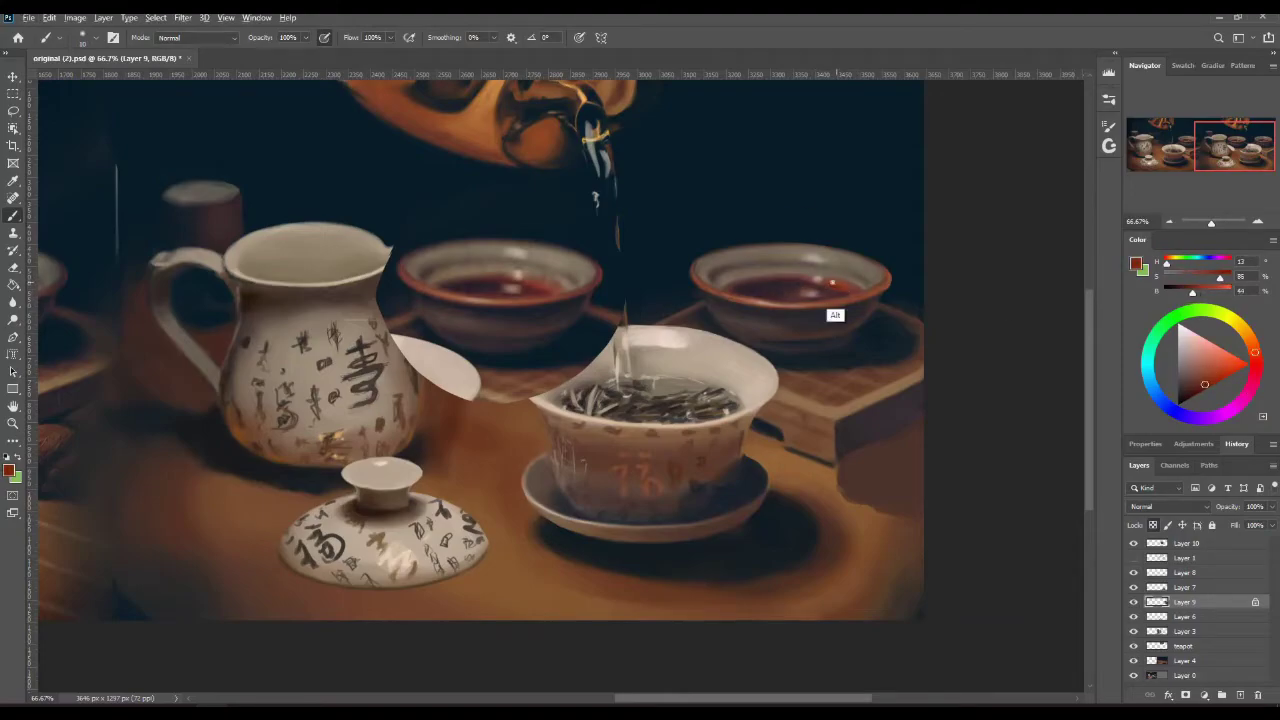
Step: Repaint the bowl's right rim in orange-red with a smaller brush and blend it into the front rim
{"action": "left_click", "coordinate": [855, 304], "text": "alt"}
{"action": "left_click", "coordinate": [880, 290], "text": "alt"}
{"action": "key", "text": "bracketleft"}
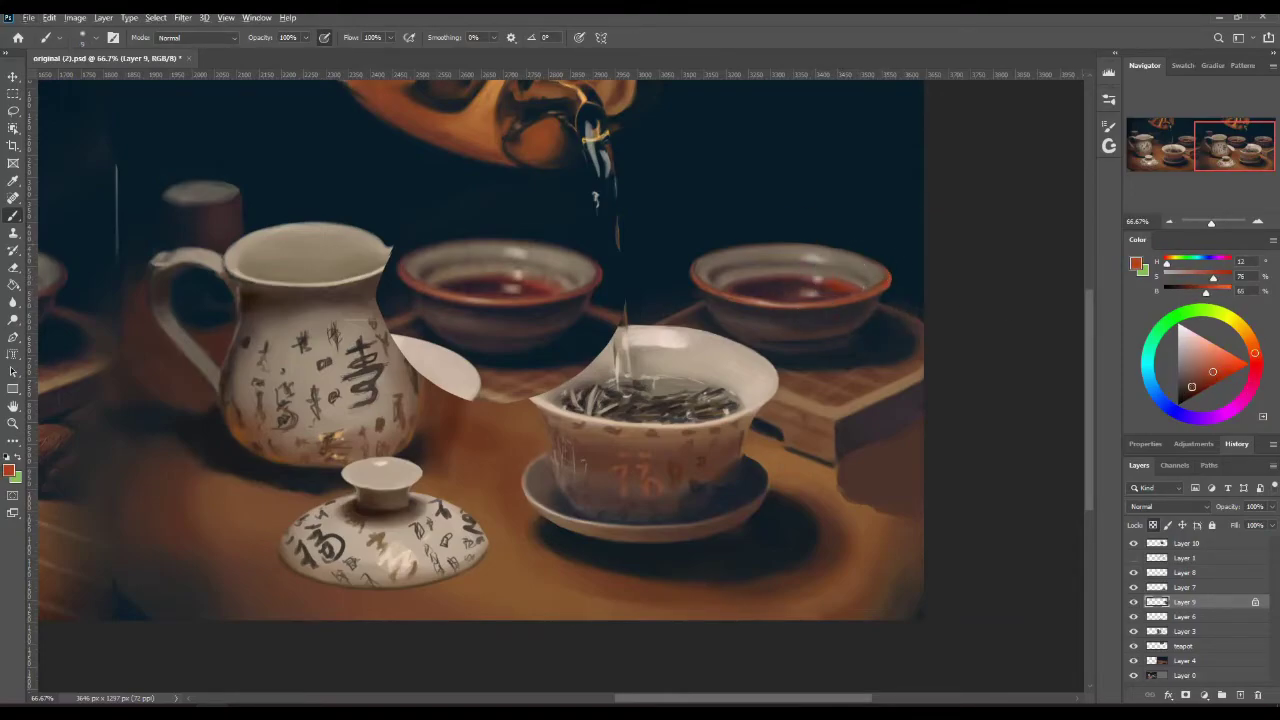
{"action": "left_click", "coordinate": [882, 285], "text": "alt"}
{"action": "left_click", "coordinate": [732, 334], "text": "alt"}
{"action": "left_click", "coordinate": [851, 297], "text": "alt"}
Step: Compare the painting with the bowl reference overlay hidden and shown, and delete that overlay on Layer 10
{"action": "left_click", "coordinate": [1133, 543]}
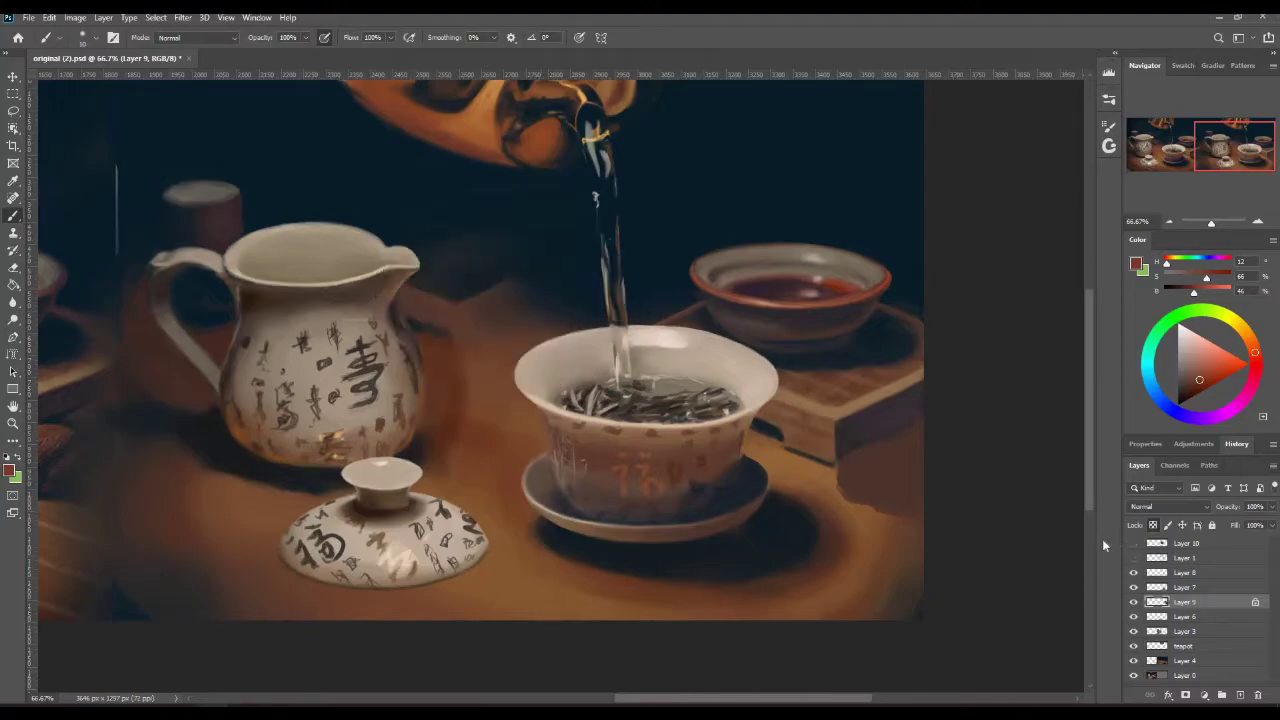
{"action": "left_click", "coordinate": [1133, 543]}
{"action": "left_click", "coordinate": [1188, 543]}
{"action": "key", "text": "Delete"}
Step: Lasso the nut and its tray area, copy them to a new layer, and move the copy over the front bowl as reference
{"action": "key", "text": "ctrl+minus"}
{"action": "key", "text": "ctrl+minus"}
{"action": "key", "text": "ctrl+plus"}
{"action": "left_click_drag", "start_coordinate": [1190, 127], "coordinate": [1210, 162]}
{"action": "key", "text": "ctrl+plus"}
{"action": "key", "text": "ctrl+plus"}
{"action": "key", "text": "ctrl+minus"}
{"action": "key", "text": "l"}
{"action": "mouse_move", "coordinate": [314, 441]}
{"action": "left_mouse_down"}
{"action": "mouse_move", "coordinate": [410, 337]}
{"action": "mouse_move", "coordinate": [416, 348]}
{"action": "left_mouse_up"}
{"action": "right_click", "coordinate": [416, 348]}
{"action": "left_click", "coordinate": [440, 477]}
{"action": "key", "text": "v"}
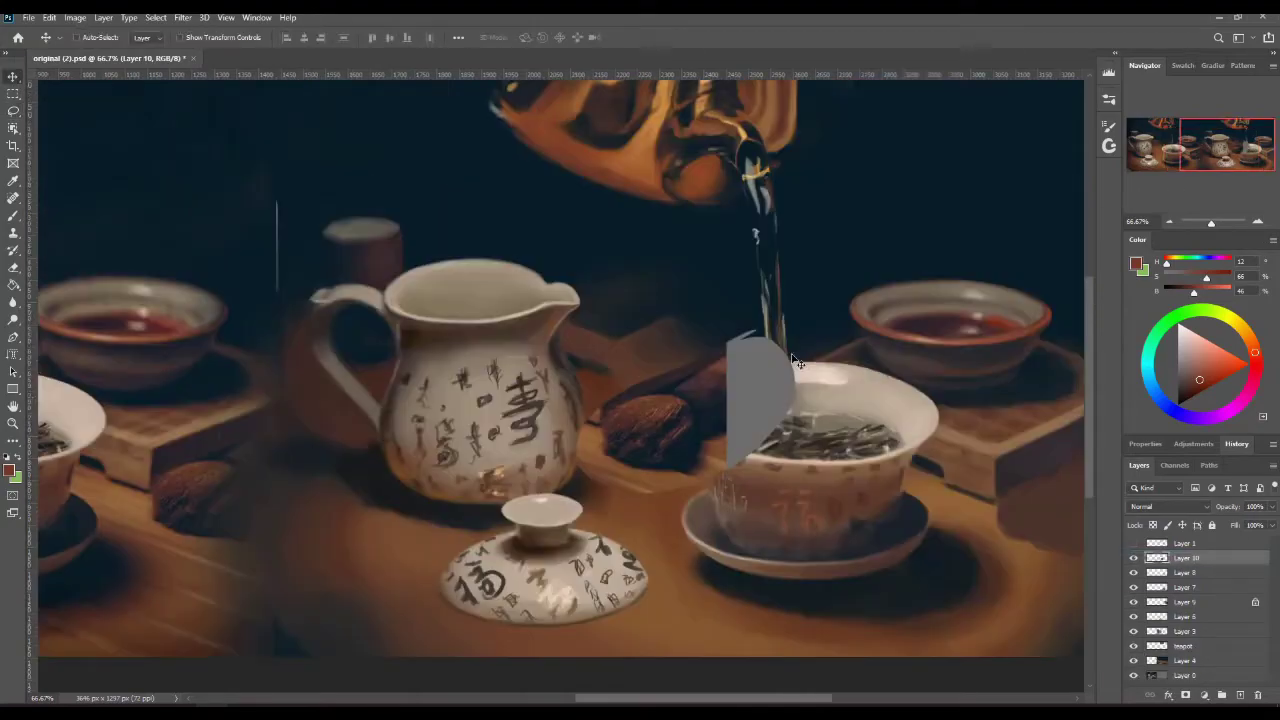
{"action": "left_click_drag", "start_coordinate": [793, 357], "coordinate": [753, 443]}
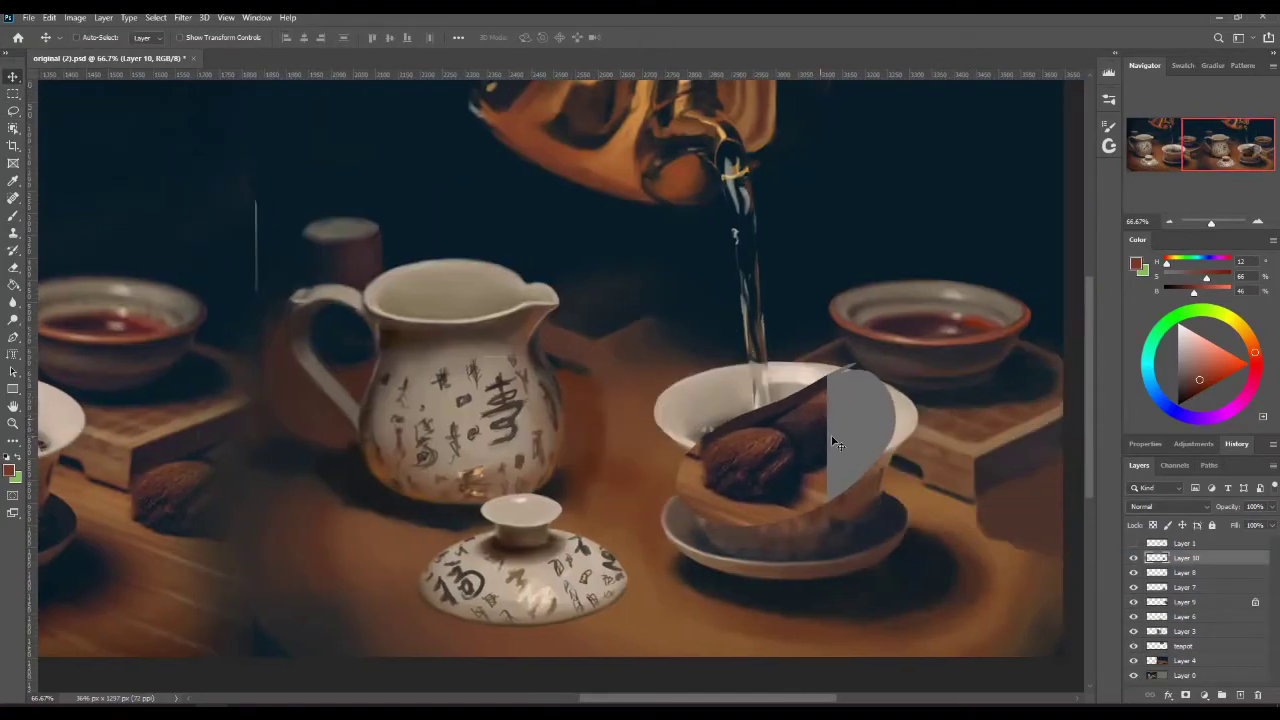
Step: Block in the nut beside the tray on Layer 9 with sampled browns, shaping its outline and a dark shadow beneath
{"action": "left_click", "coordinate": [1186, 602]}
{"action": "key", "text": "b"}
{"action": "left_click", "coordinate": [1047, 483], "text": "alt"}
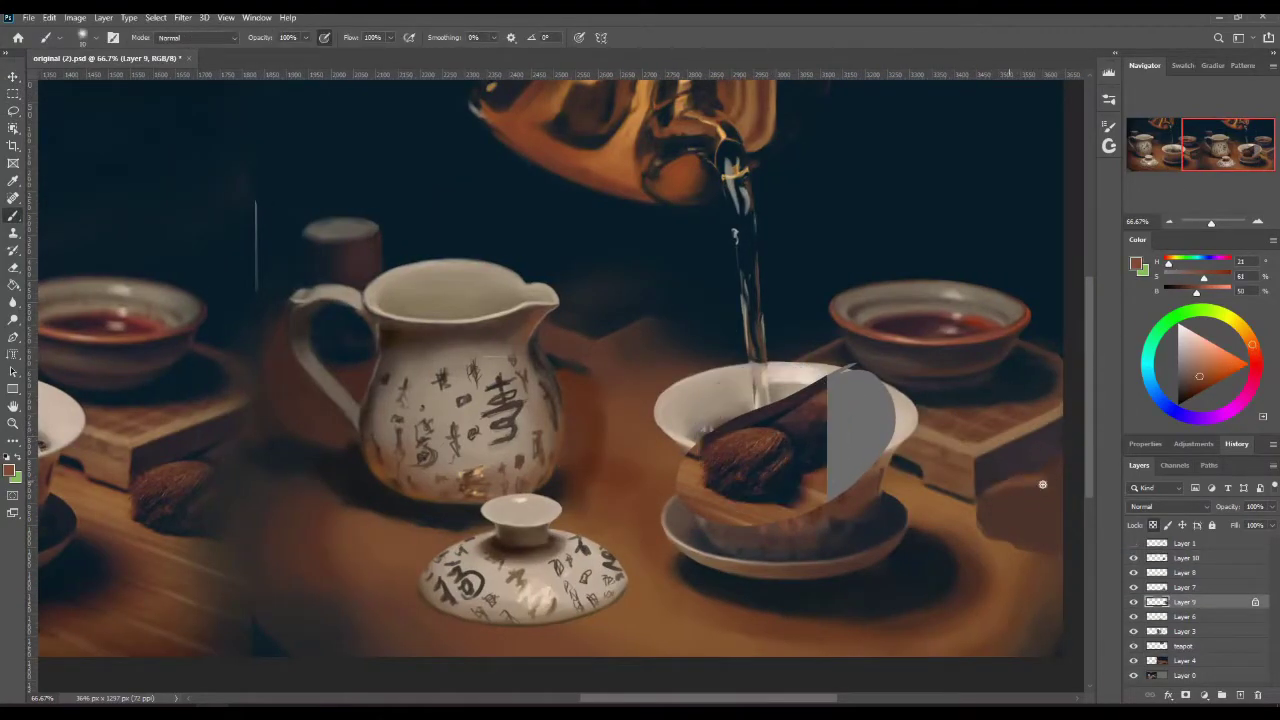
{"action": "left_click", "coordinate": [771, 458], "text": "alt"}
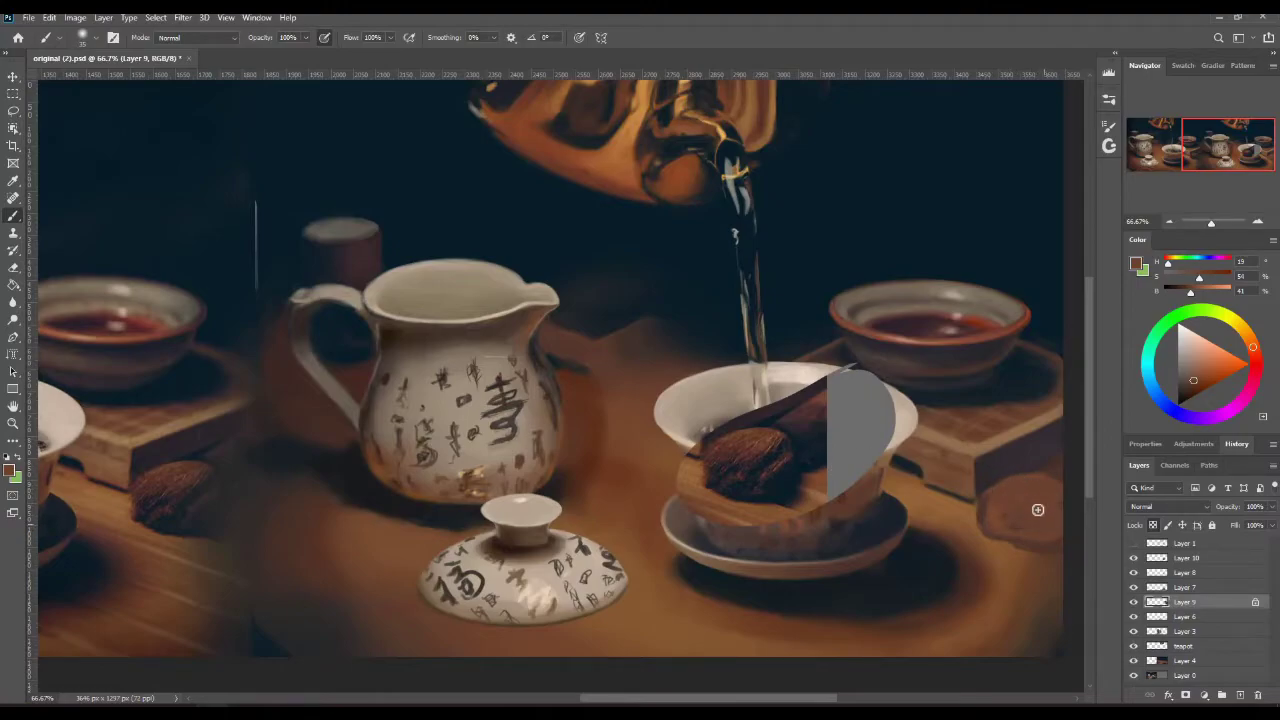
{"action": "left_click", "coordinate": [1044, 467], "text": "alt"}
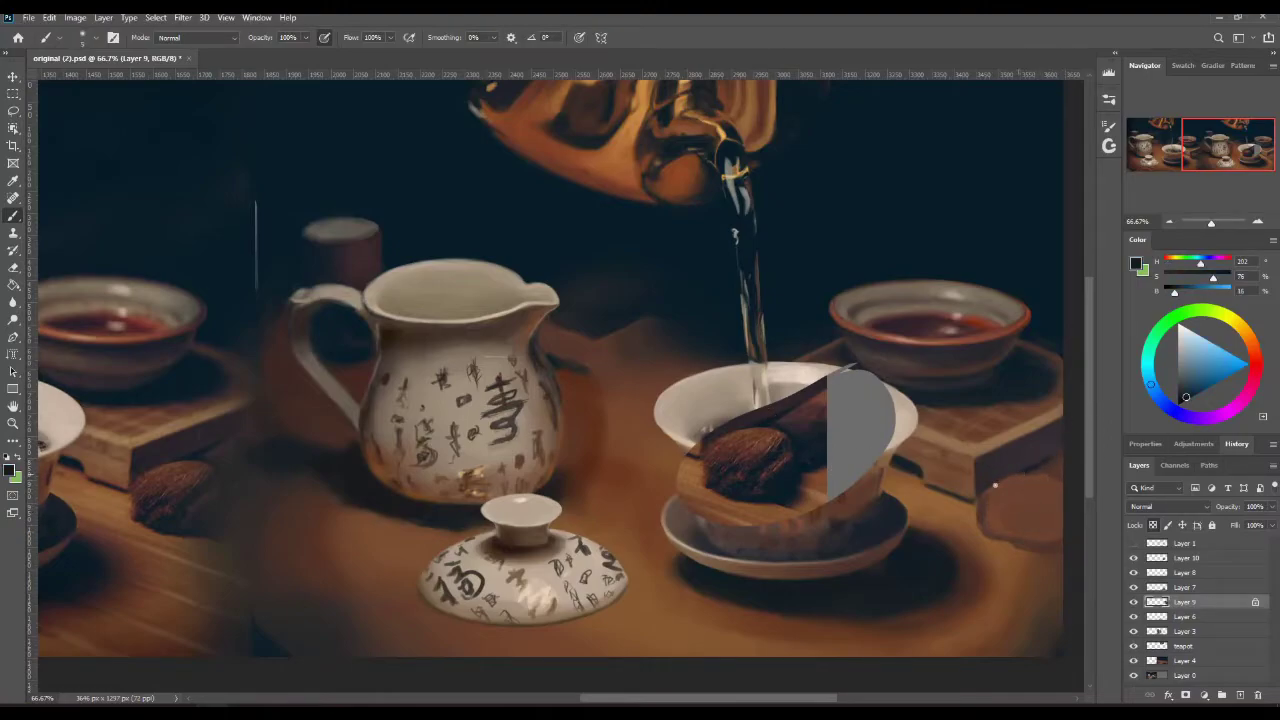
{"action": "left_click", "coordinate": [1013, 528], "text": "alt"}
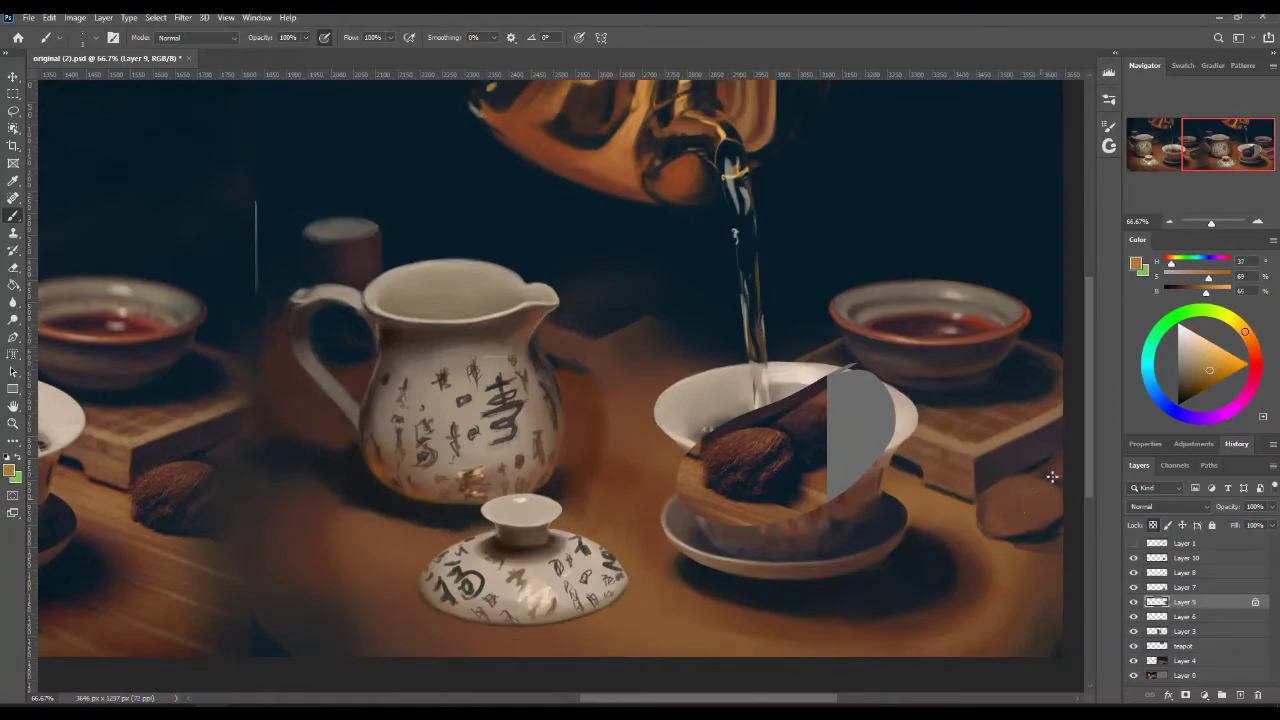
{"action": "left_click", "coordinate": [1005, 500], "text": "alt"}
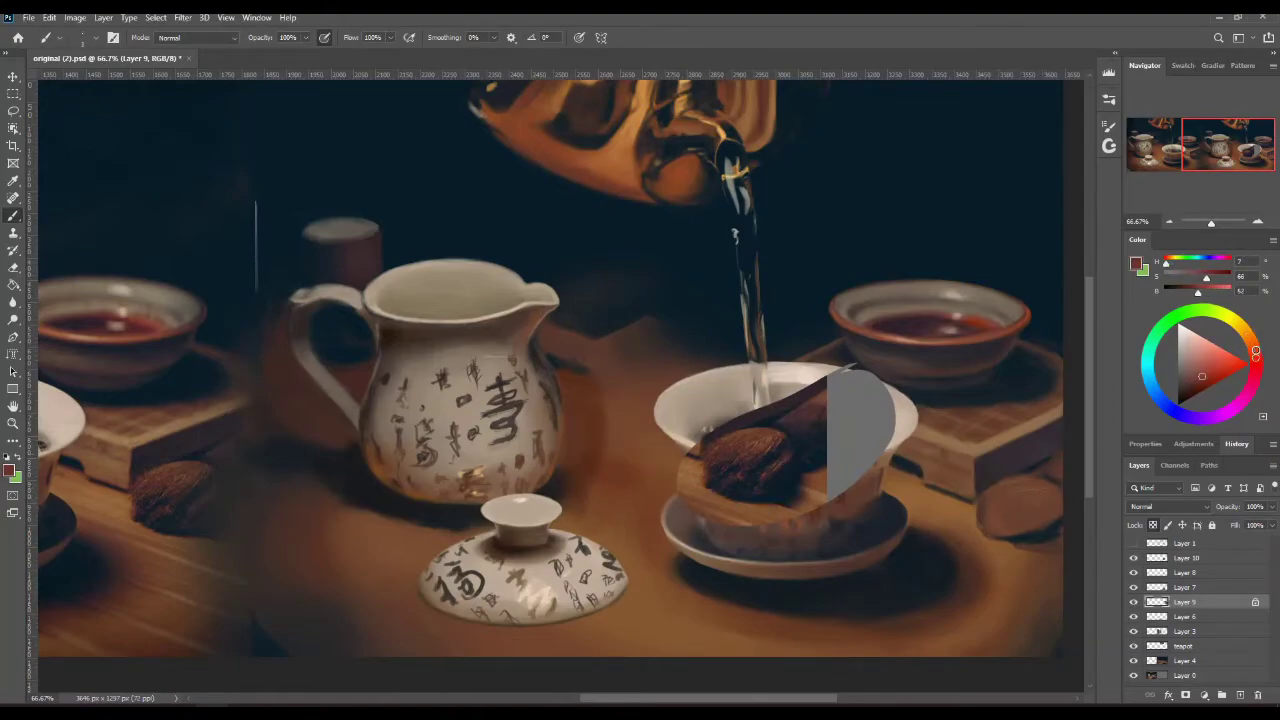
{"action": "left_click", "coordinate": [1004, 509], "text": "alt"}
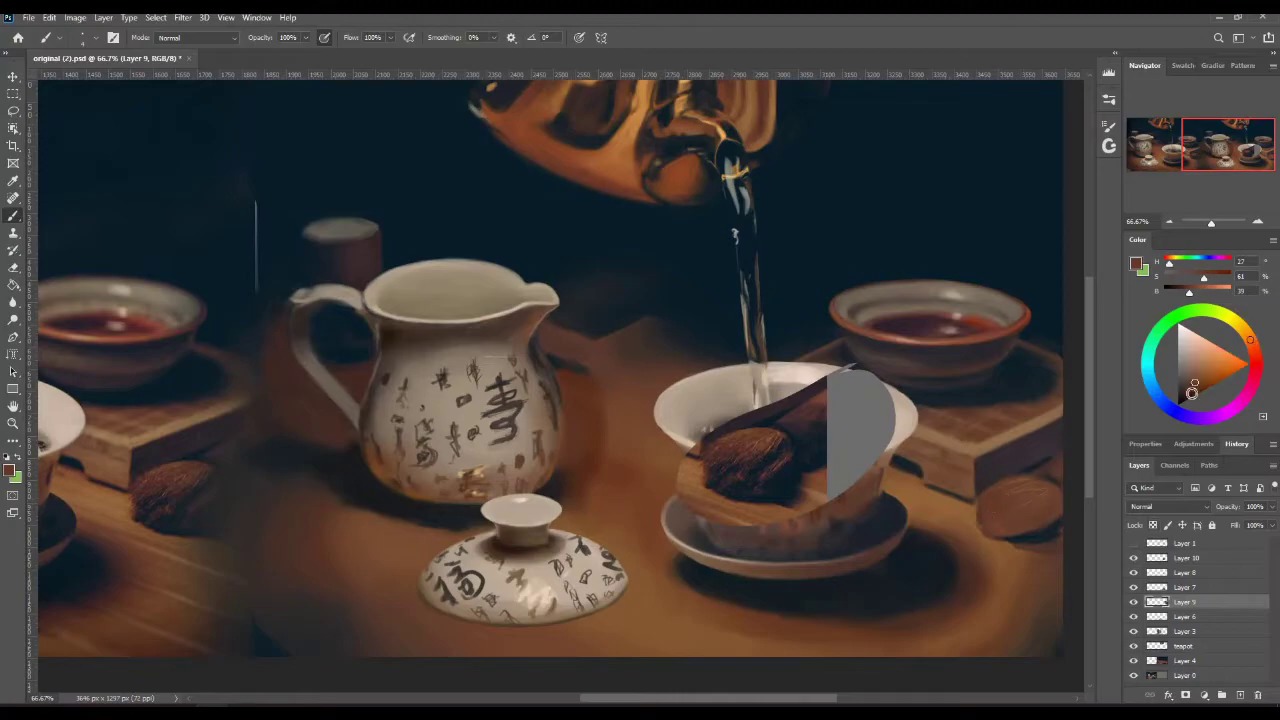
Step: Switch to another brush preset and soften the nut's surface with muted mid and dark browns
{"action": "right_click", "coordinate": [1009, 500]}
{"action": "left_click", "coordinate": [1108, 603]}
{"action": "left_click", "coordinate": [1004, 505]}
{"action": "left_click", "coordinate": [1035, 511], "text": "alt"}
{"action": "left_click", "coordinate": [1182, 387]}
{"action": "left_click", "coordinate": [731, 448], "text": "alt"}
{"action": "left_click", "coordinate": [1195, 383]}
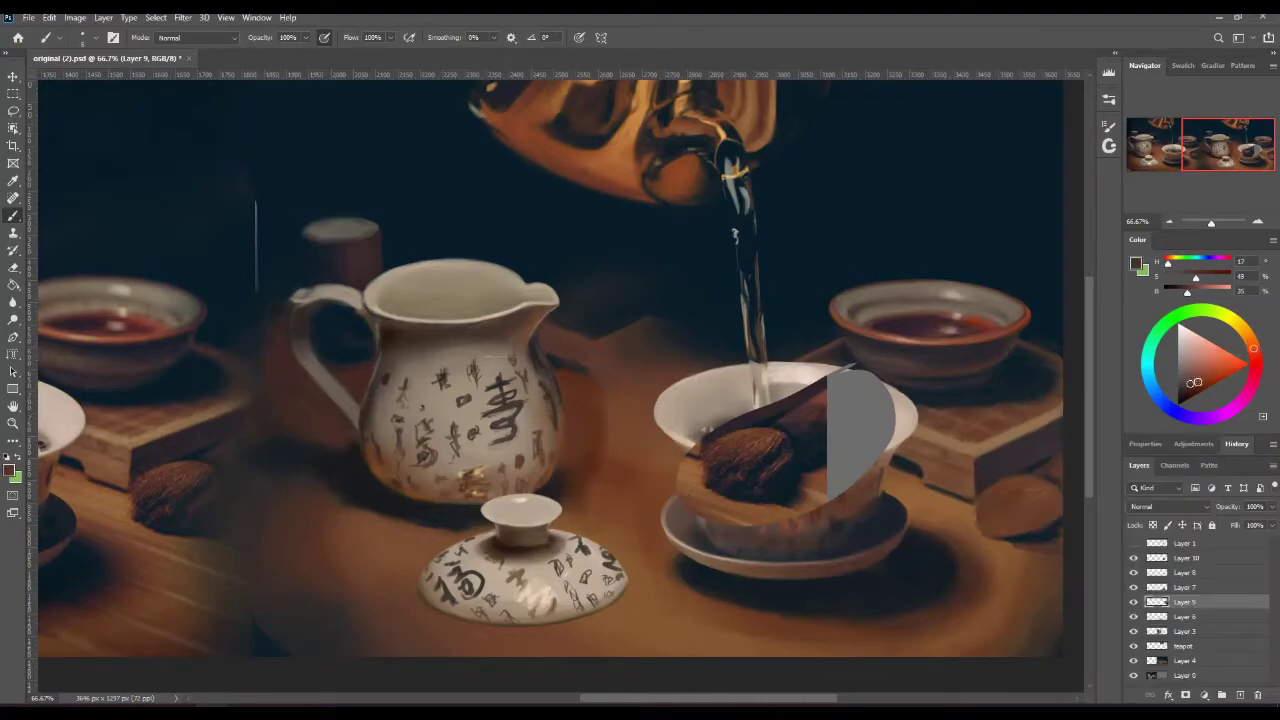
Step: Paint a dark central groove and light tan fibre streaks along the nut's upper edge
{"action": "left_click", "coordinate": [1033, 512], "text": "alt"}
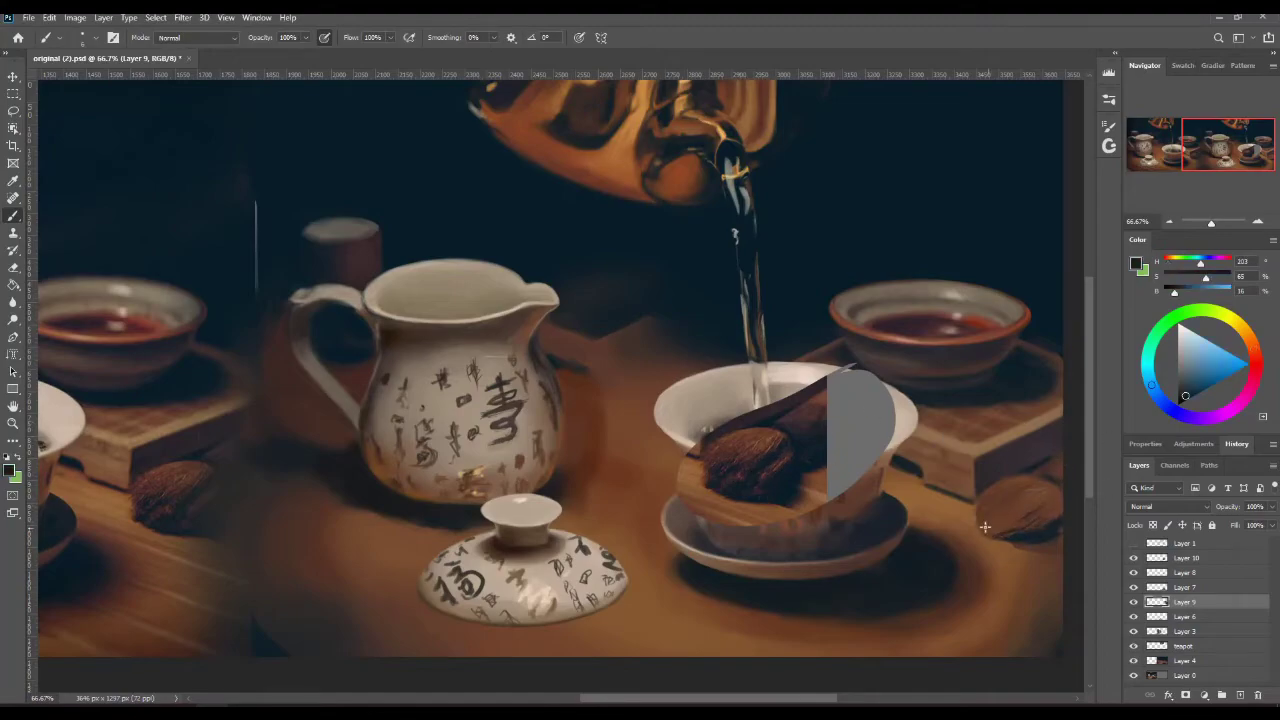
{"action": "left_click", "coordinate": [1000, 522], "text": "alt"}
{"action": "left_click", "coordinate": [990, 533], "text": "alt"}
{"action": "left_click", "coordinate": [1012, 499], "text": "alt"}
{"action": "left_click_drag", "start_coordinate": [995, 488], "coordinate": [1036, 481]}
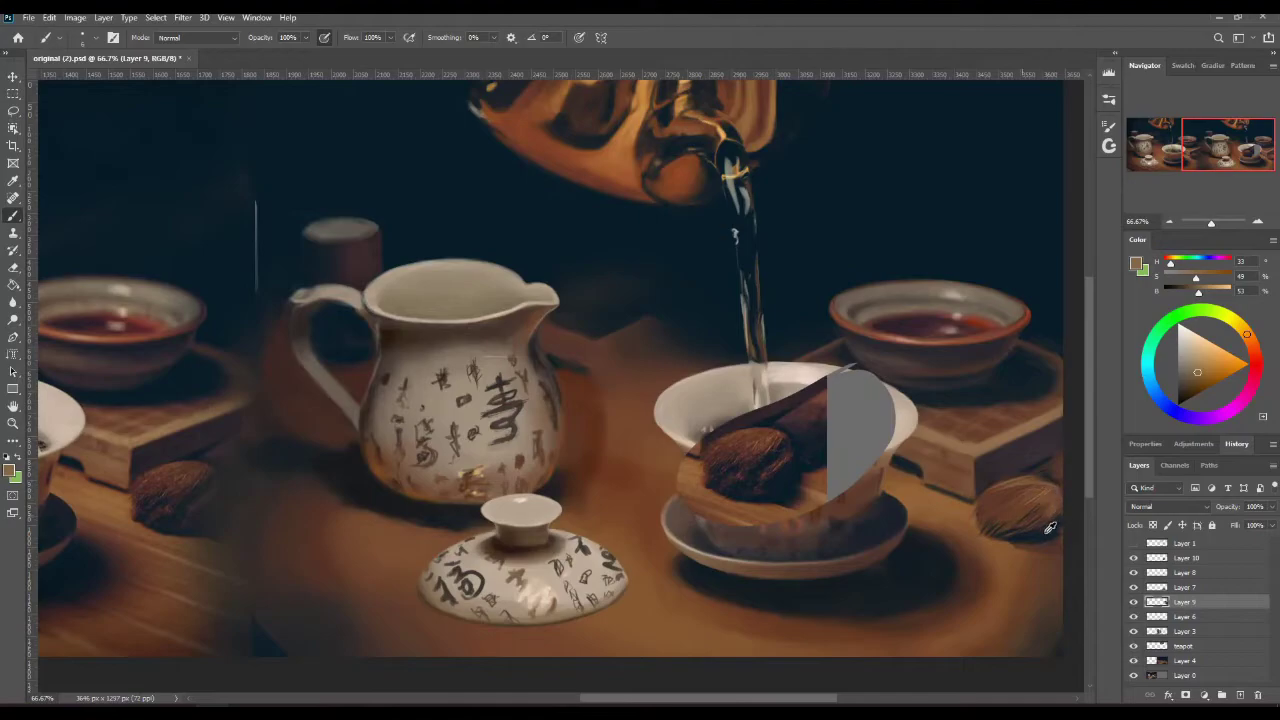
Step: Add reddish-brown and dark grooves across the nut's lower half using colours sampled from the nut
{"action": "left_click", "coordinate": [1058, 494], "text": "alt"}
{"action": "left_click", "coordinate": [1013, 524], "text": "alt"}
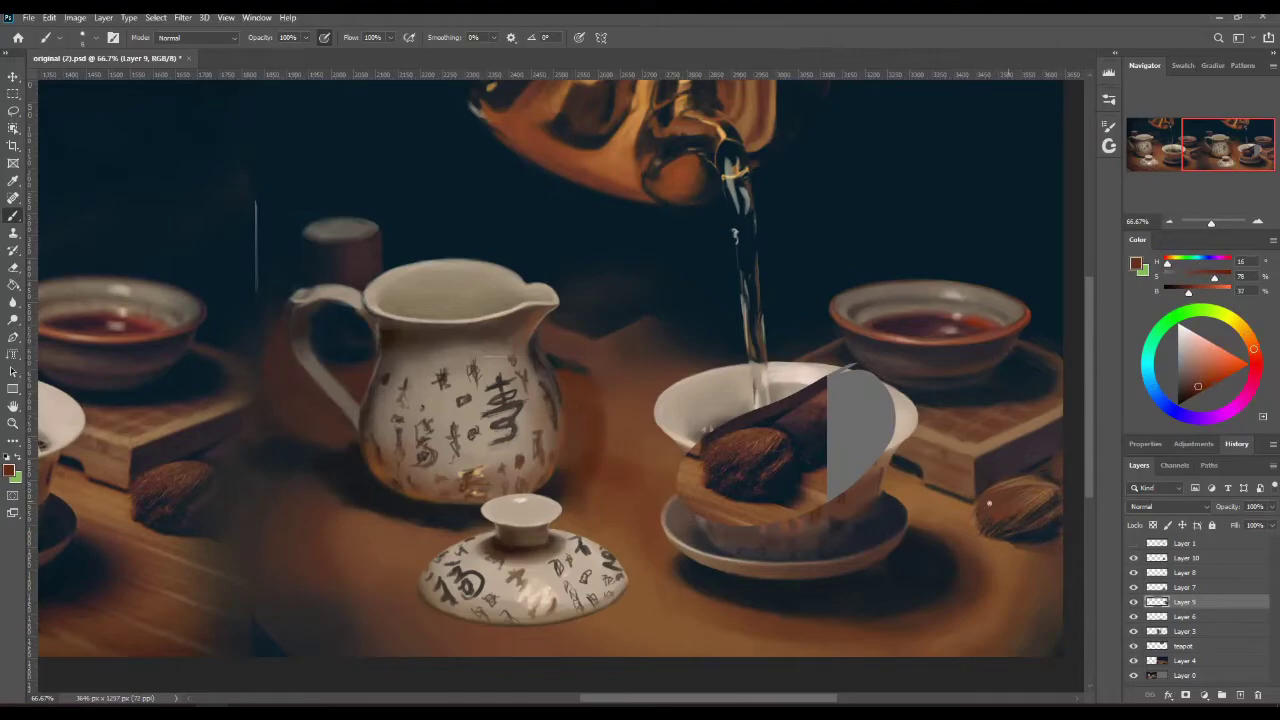
{"action": "left_click", "coordinate": [1000, 510], "text": "alt"}
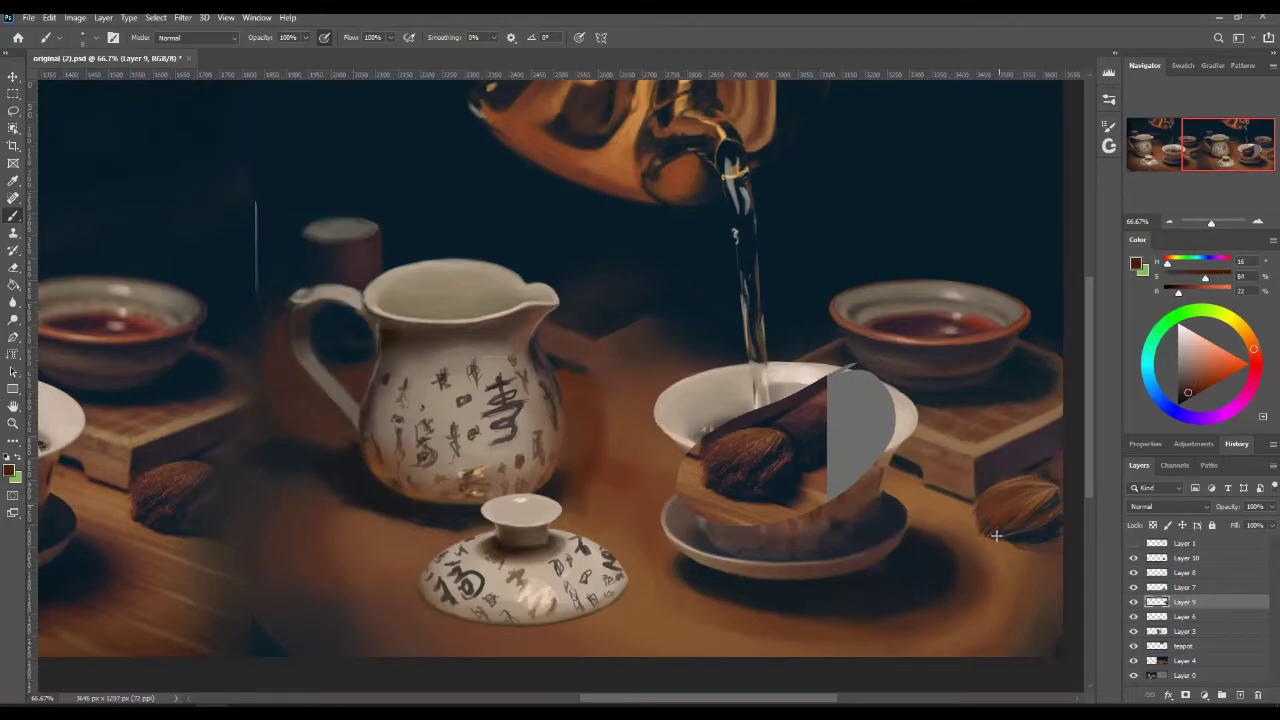
{"action": "left_click", "coordinate": [1013, 493], "text": "alt"}
{"action": "left_click", "coordinate": [1033, 530], "text": "alt"}
Step: Change the brush preset and deepen the contact shadow along the nut's underside
{"action": "right_click", "coordinate": [1025, 511]}
{"action": "left_click_drag", "start_coordinate": [1183, 617], "coordinate": [1183, 640]}
{"action": "double_click", "coordinate": [1057, 548]}
{"action": "left_click", "coordinate": [1025, 543], "text": "alt"}
{"action": "left_click", "coordinate": [1028, 538], "text": "alt"}
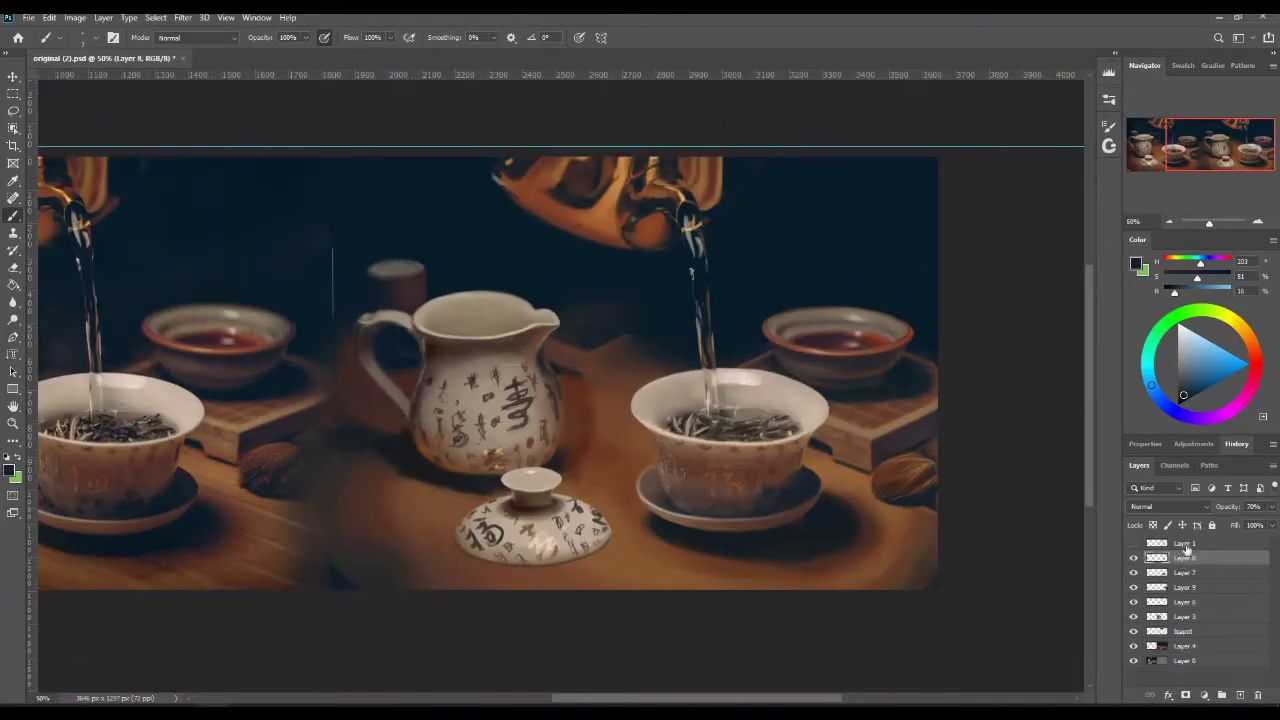
Step: Blend the nut's streaks and shaded edge with sampled browns using a slightly larger brush
{"action": "left_click", "coordinate": [915, 457], "text": "alt"}
{"action": "key", "text": "]"}
{"action": "left_click", "coordinate": [908, 451], "text": "alt"}
{"action": "left_click", "coordinate": [927, 452], "text": "alt"}
{"action": "left_click", "coordinate": [905, 460], "text": "alt"}
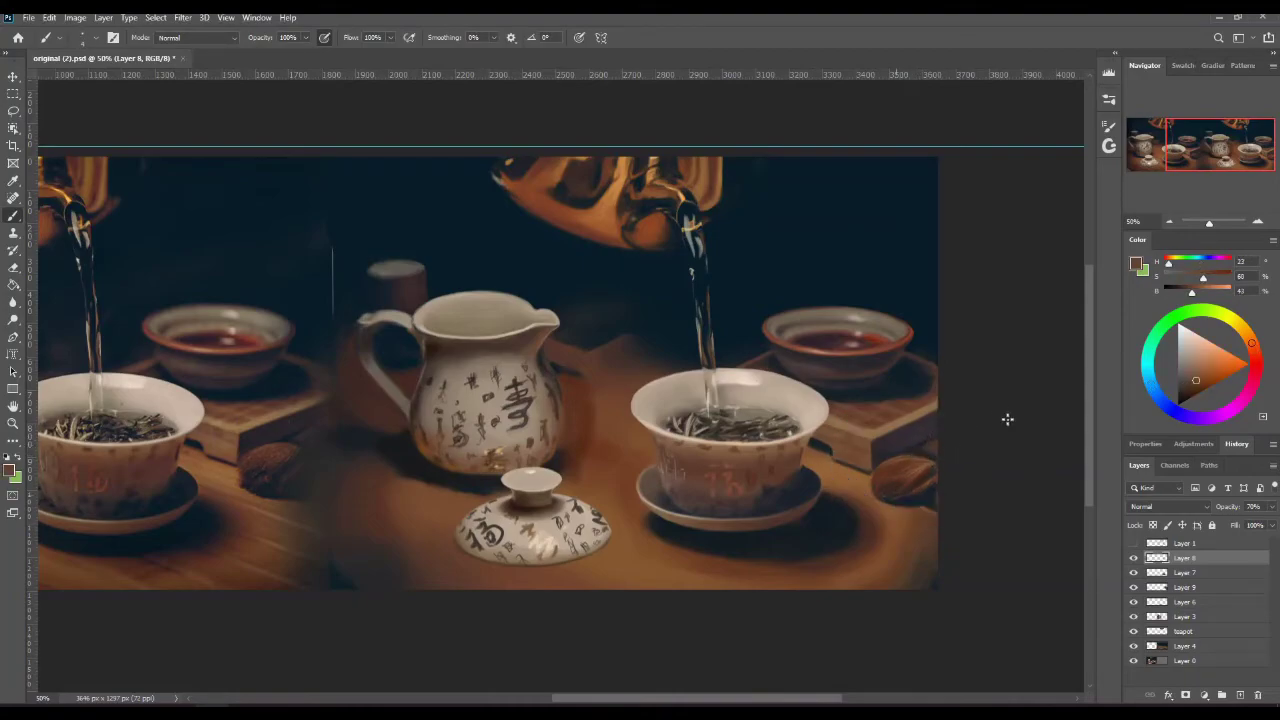
Step: Brighten the table's front edge below the nut on Layer 4 with a light brown sampled from the tray
{"action": "left_click", "coordinate": [867, 414], "text": "alt"}
{"action": "right_click", "coordinate": [822, 500]}
{"action": "double_click", "coordinate": [922, 590]}
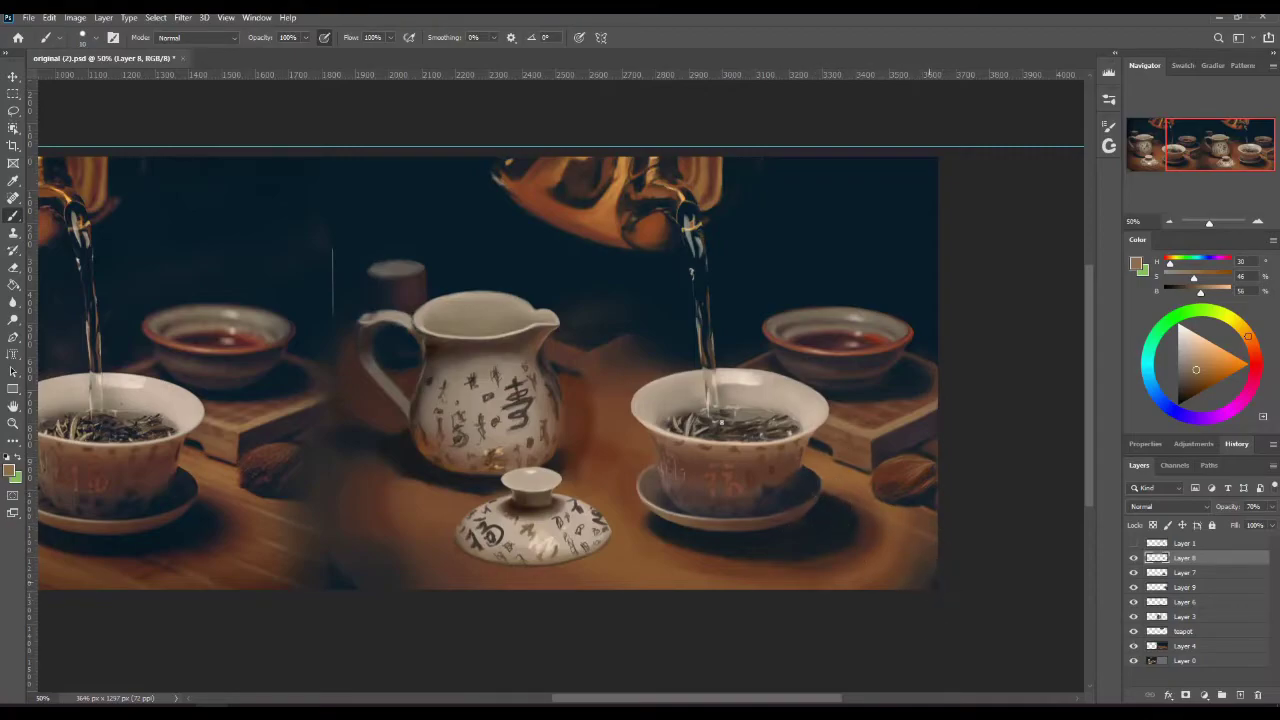
{"action": "left_click", "coordinate": [1216, 648]}
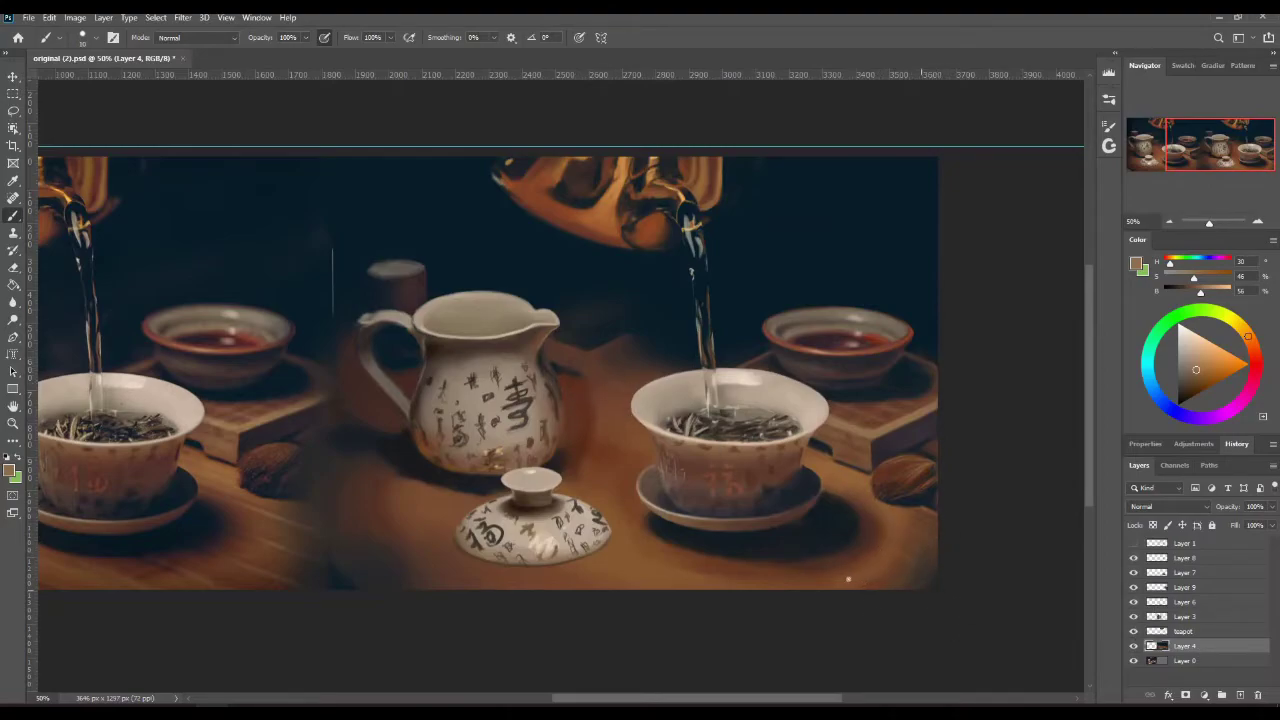
{"action": "left_click_drag", "start_coordinate": [1230, 177], "coordinate": [1212, 177]}
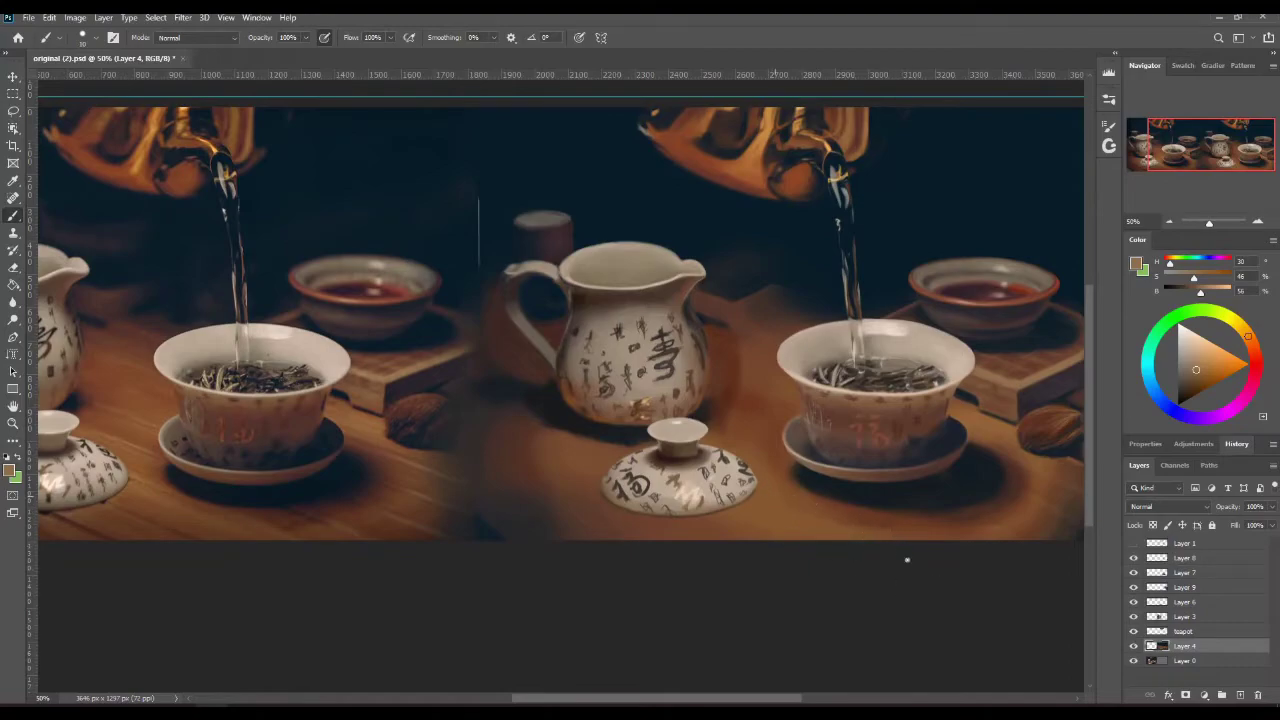
Step: Paint a dark wood seam on the table just below the lid with browns sampled from the reference
{"action": "left_click_drag", "start_coordinate": [826, 490], "coordinate": [767, 490]}
{"action": "left_click", "coordinate": [86, 520], "text": "alt"}
{"action": "left_click", "coordinate": [1199, 156]}
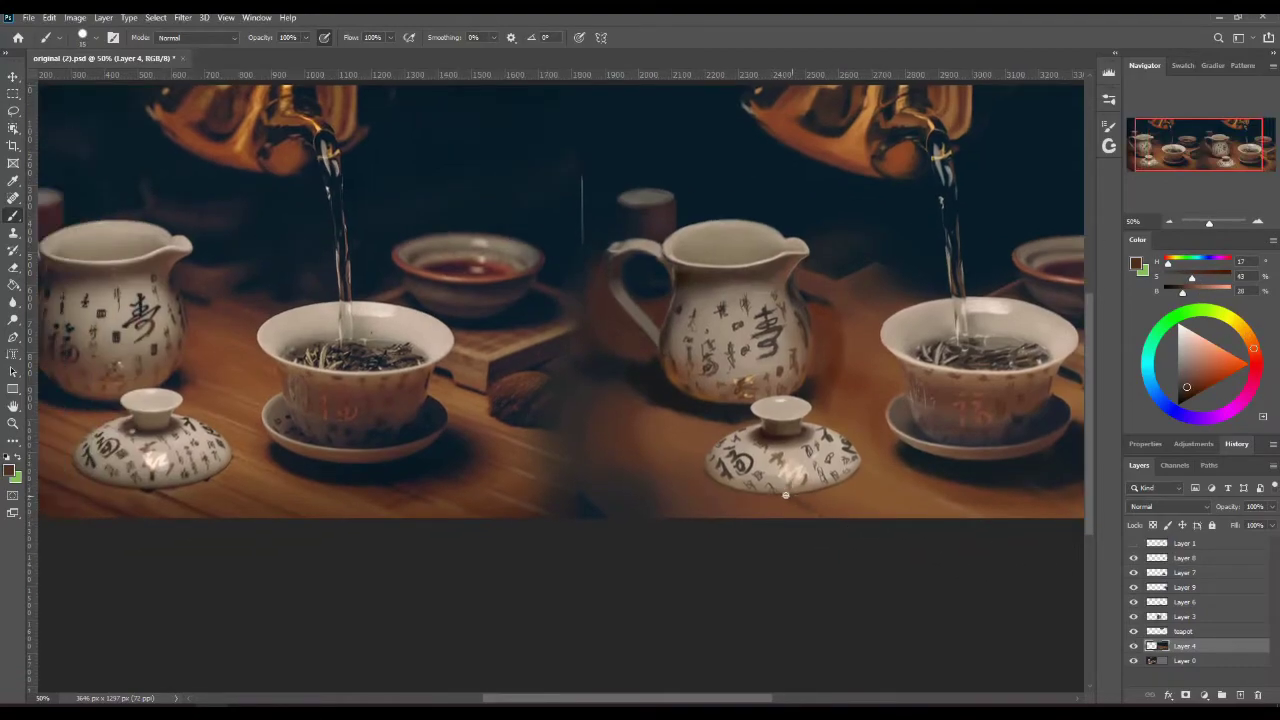
{"action": "left_click", "coordinate": [801, 502], "text": "alt"}
{"action": "left_click", "coordinate": [790, 496], "text": "alt"}
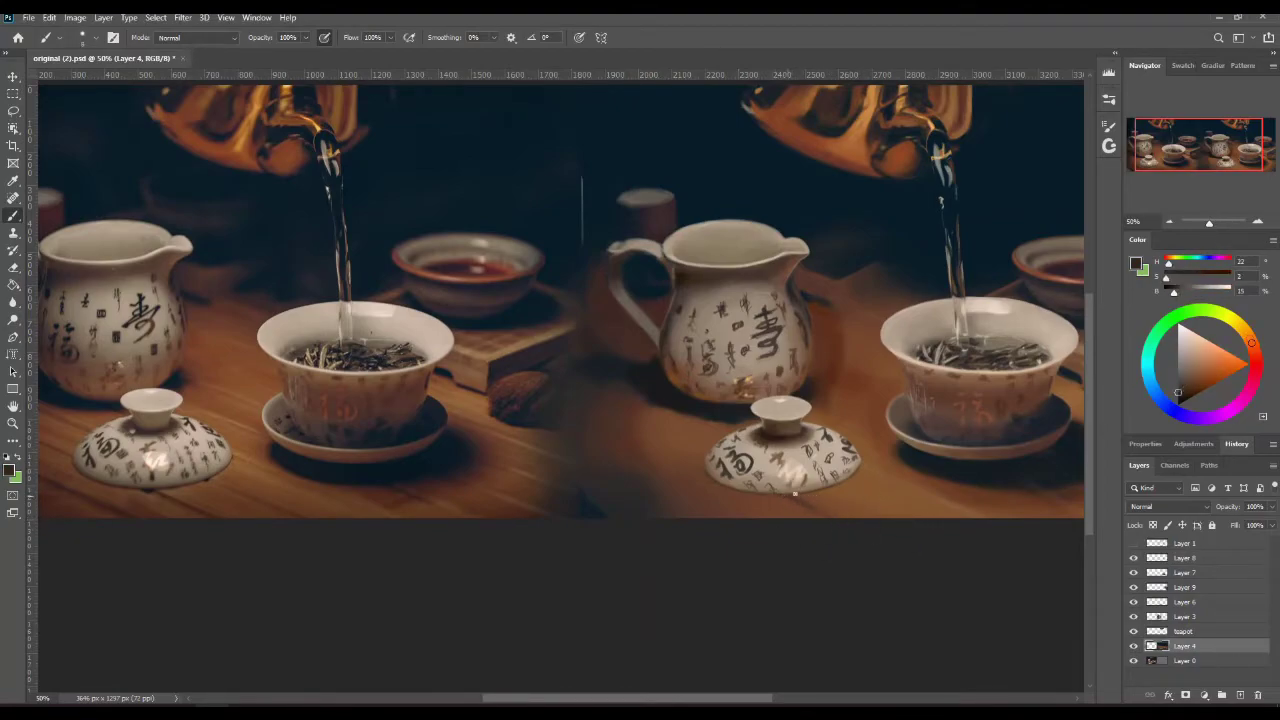
Step: Extend the dark and light wood grain lines across the table in front of the tea bowl's saucer
{"action": "left_click", "coordinate": [884, 508], "text": "alt"}
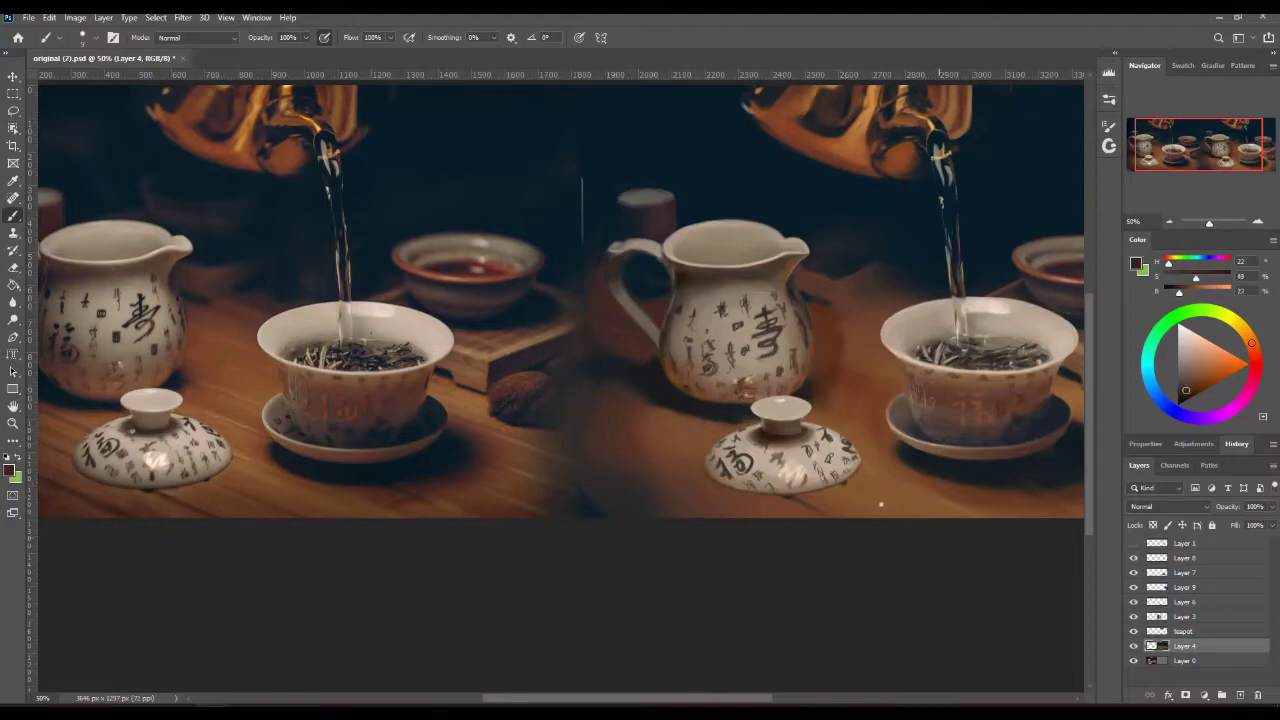
{"action": "left_click", "coordinate": [885, 490], "text": "alt"}
{"action": "left_click_drag", "start_coordinate": [967, 525], "coordinate": [864, 520]}
{"action": "left_click", "coordinate": [936, 478], "text": "alt"}
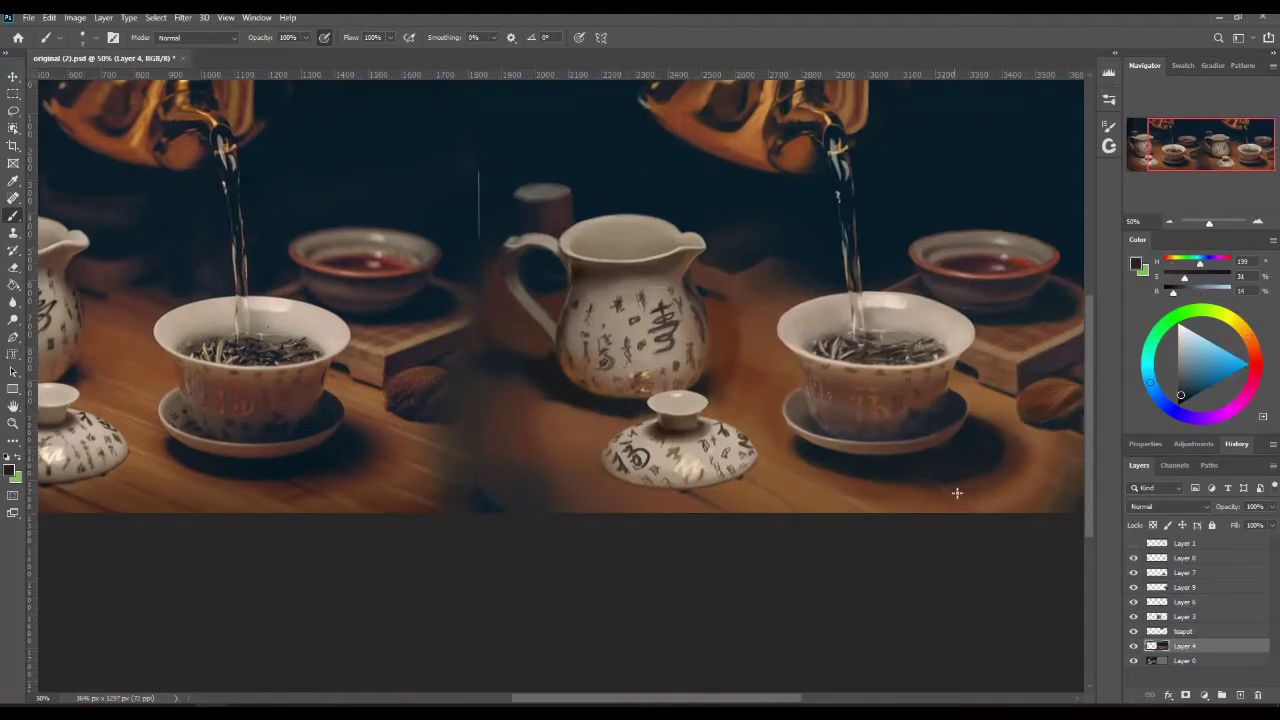
{"action": "left_click", "coordinate": [985, 416], "text": "alt"}
Step: Check what Layers 6 and 3 contain, then paint sampled browns over the dark table patch beside the lid on Layer 3
{"action": "scroll", "coordinate": [692, 430], "scroll_direction": "left", "scroll_amount": 5}
{"action": "left_click", "coordinate": [1133, 602]}
{"action": "left_click", "coordinate": [1133, 602]}
{"action": "left_click", "coordinate": [1133, 617]}
{"action": "left_click", "coordinate": [1133, 617]}
{"action": "left_click", "coordinate": [1185, 617]}
{"action": "left_click", "coordinate": [119, 405], "text": "alt"}
{"action": "key", "text": "bracketright"}
{"action": "key", "text": "bracketright"}
{"action": "key", "text": "bracketright"}
{"action": "key", "text": "bracketright"}
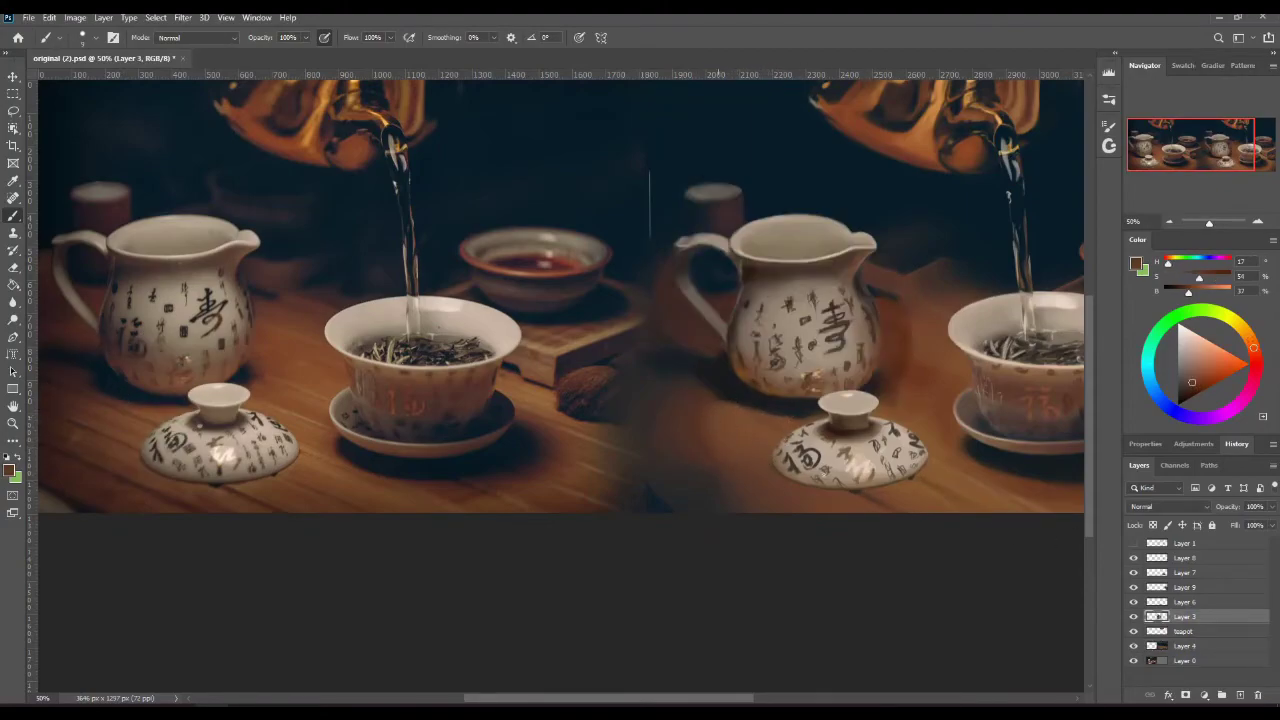
{"action": "left_click", "coordinate": [701, 463], "text": "alt"}
{"action": "left_click", "coordinate": [704, 446], "text": "alt"}
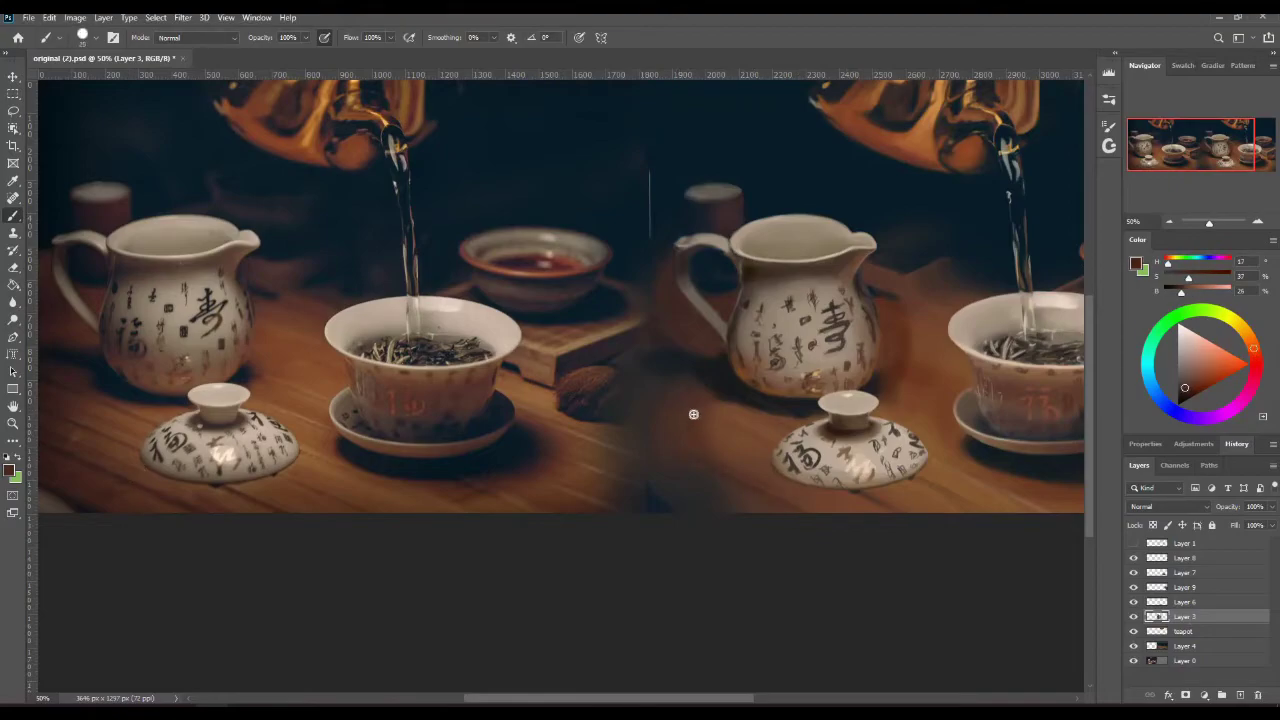
Step: Retouch the upper part of the poured tea stream with a sampled dark tone
{"action": "left_click", "coordinate": [1006, 160], "text": "alt"}
{"action": "left_click_drag", "start_coordinate": [1010, 166], "coordinate": [1012, 190]}
{"action": "left_click_drag", "start_coordinate": [1000, 151], "coordinate": [934, 184]}
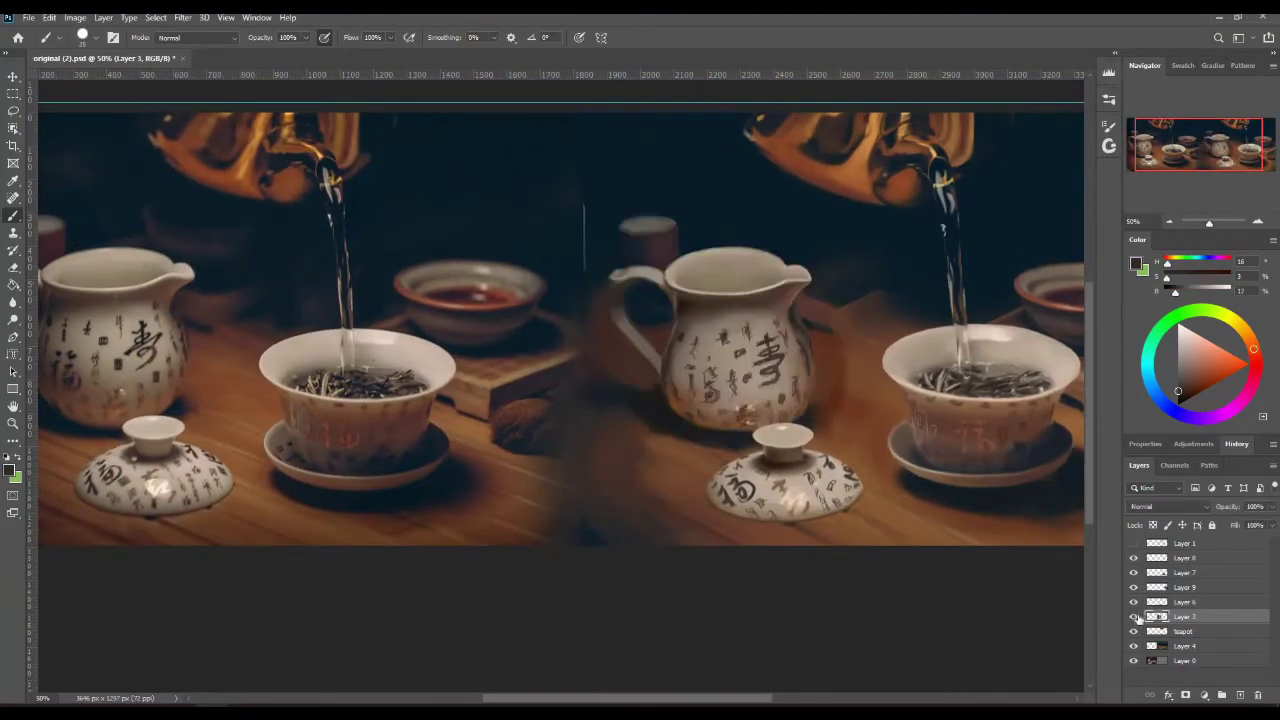
{"action": "left_click", "coordinate": [846, 270], "text": "alt"}
Step: Hide the pitcher and background layers and erase the stray dark smudges around the pitcher on the teapot layer
{"action": "left_click", "coordinate": [1150, 632]}
{"action": "left_click", "coordinate": [1133, 617]}
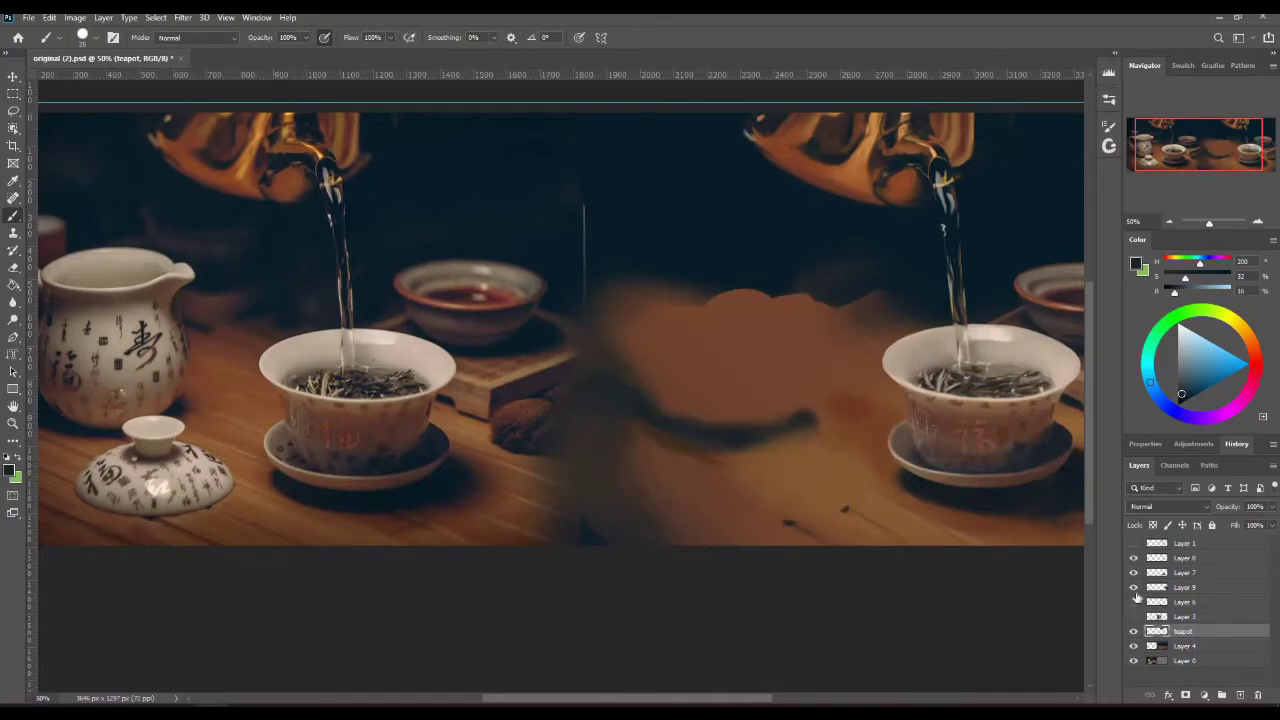
{"action": "left_click", "coordinate": [1133, 646]}
{"action": "left_click", "coordinate": [1134, 558]}
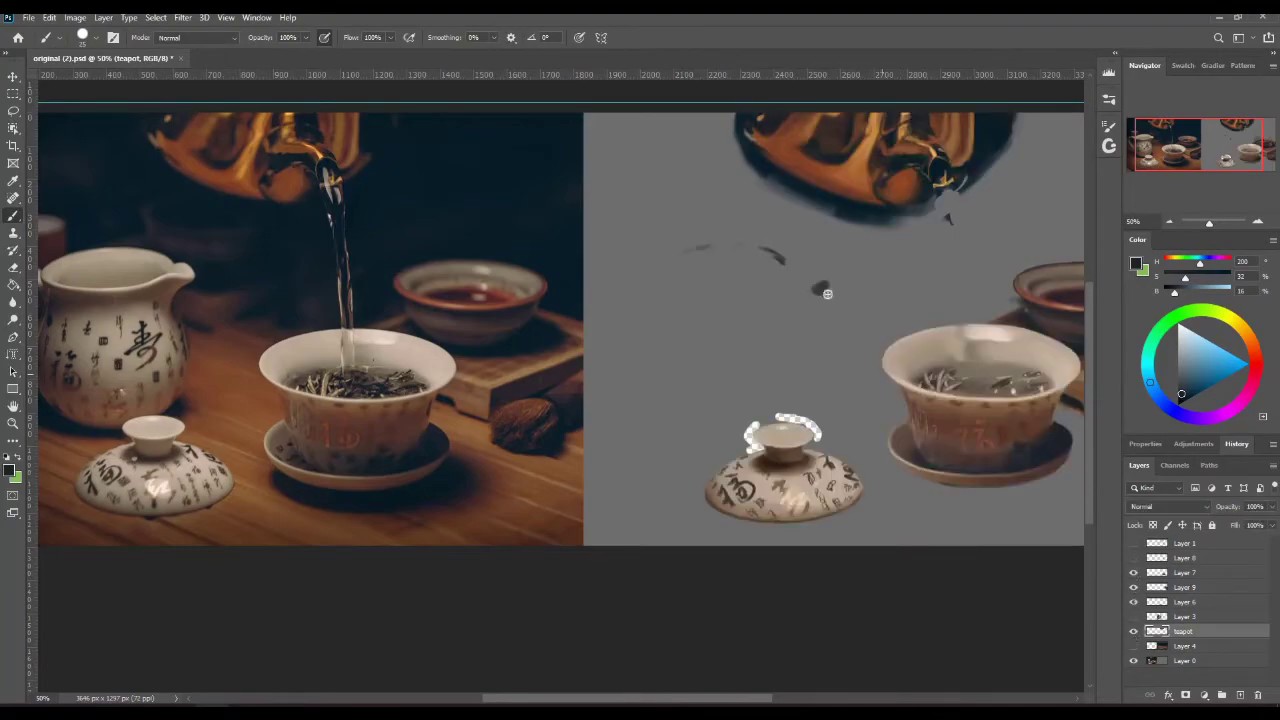
{"action": "key", "text": "e"}
{"action": "left_click_drag", "start_coordinate": [682, 248], "coordinate": [828, 290]}
Step: Show the hidden layers again and sample the dark background beside the pitcher's spout for painting on Layer 4
{"action": "left_click", "coordinate": [1133, 646]}
{"action": "left_click", "coordinate": [1133, 617]}
{"action": "left_click", "coordinate": [1134, 558]}
{"action": "left_click", "coordinate": [1184, 646]}
{"action": "key", "text": "b"}
{"action": "left_click", "coordinate": [830, 286], "text": "alt"}
Step: Toggle Layer 3 and the teapot layer to find the leftover paint beside the spout, and erase it on Layer 3
{"action": "left_click", "coordinate": [1133, 617]}
{"action": "left_click", "coordinate": [1133, 617]}
{"action": "left_click", "coordinate": [1133, 631]}
{"action": "left_click", "coordinate": [1133, 631]}
{"action": "left_click", "coordinate": [1184, 617]}
{"action": "key", "text": "e"}
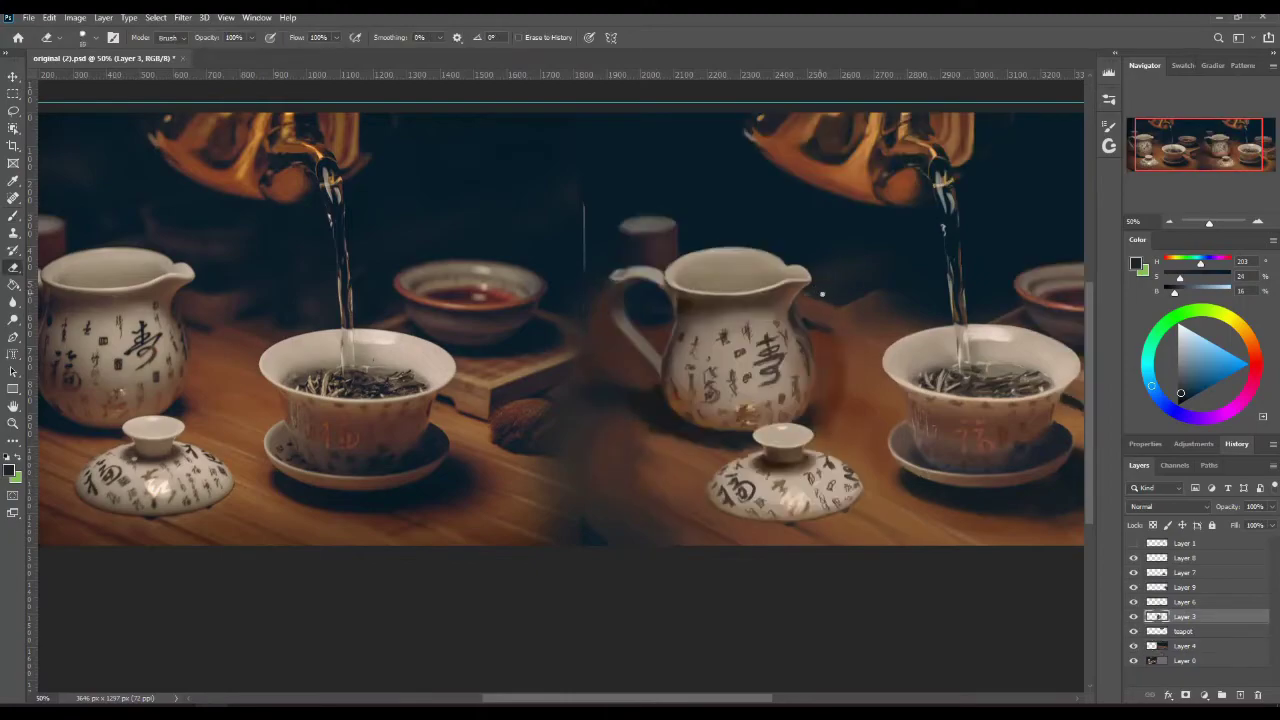
Step: Repaint the dim shape behind the pitcher's spout on Layer 4 with sampled dark browns and background tones
{"action": "key", "text": "alt+bracketleft"}
{"action": "key", "text": "alt+bracketleft"}
{"action": "key", "text": "b"}
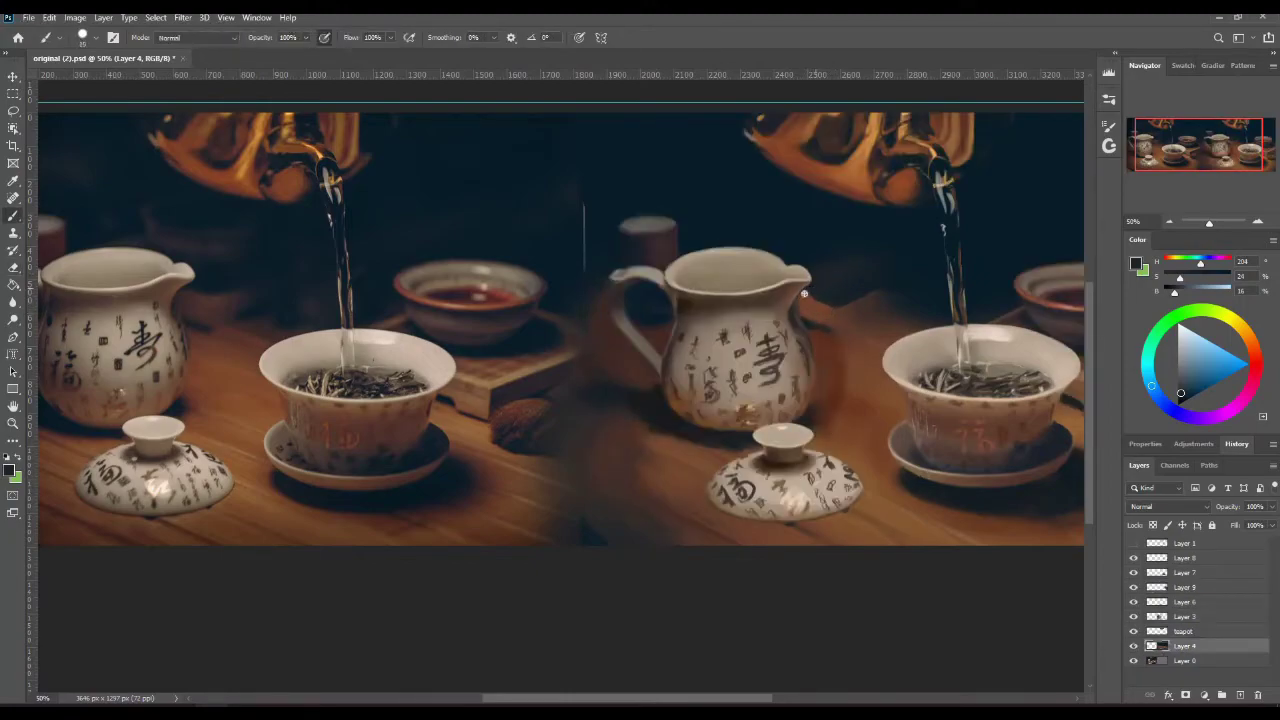
{"action": "left_click", "coordinate": [825, 311], "text": "alt"}
{"action": "left_click", "coordinate": [826, 313], "text": "alt"}
{"action": "left_click", "coordinate": [871, 298], "text": "alt"}
{"action": "left_click", "coordinate": [826, 320], "text": "alt"}
{"action": "left_click", "coordinate": [828, 331], "text": "alt"}
{"action": "left_click", "coordinate": [873, 300], "text": "alt"}
{"action": "left_click", "coordinate": [874, 300], "text": "alt"}
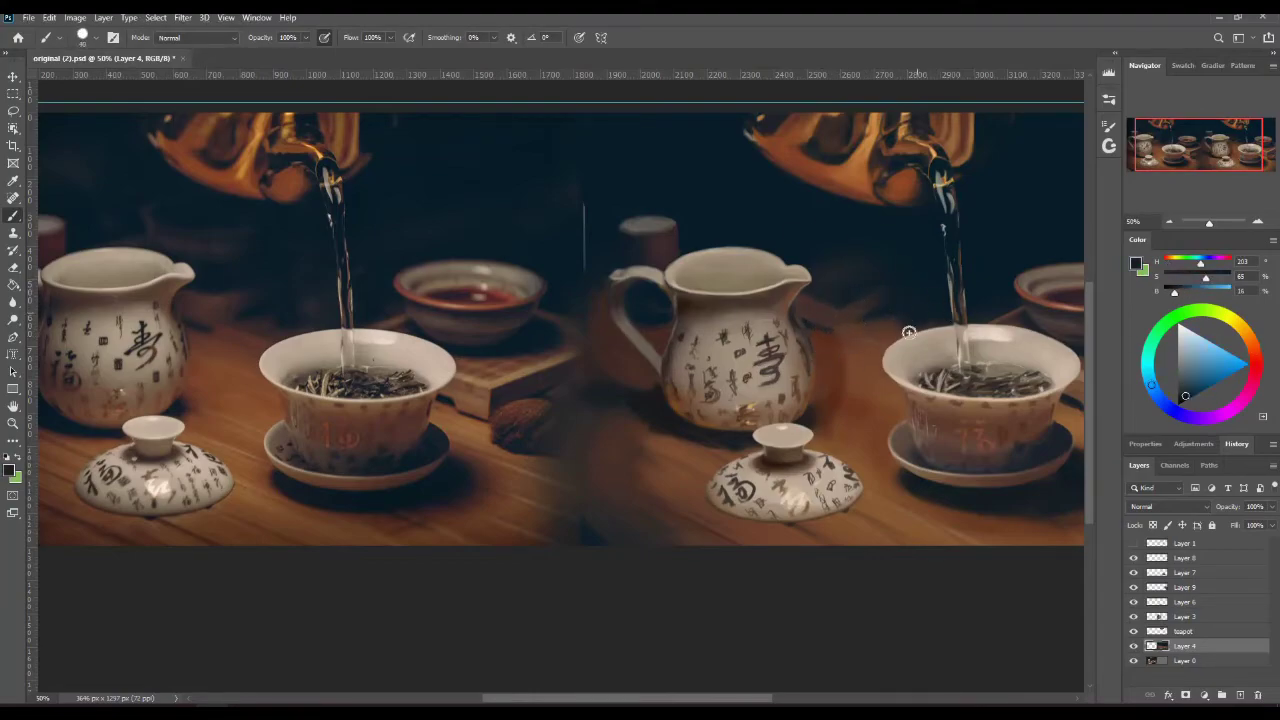
Step: Paint the table between the pitcher and the tea bowl in sampled reddish brown with a larger brush
{"action": "left_click", "coordinate": [868, 334], "text": "alt"}
{"action": "left_click", "coordinate": [837, 388], "text": "alt"}
{"action": "key", "text": "bracketright"}
{"action": "key", "text": "bracketright"}
{"action": "left_click_drag", "start_coordinate": [836, 398], "coordinate": [848, 341]}
{"action": "key", "text": "bracketright"}
{"action": "key", "text": "bracketright"}
Step: Switch to a soft brush and blend the table brown between the pitcher, lid and tea bowl
{"action": "left_click", "coordinate": [863, 441], "text": "alt"}
{"action": "right_click", "coordinate": [872, 355]}
{"action": "left_click", "coordinate": [949, 448]}
{"action": "left_click", "coordinate": [826, 436]}
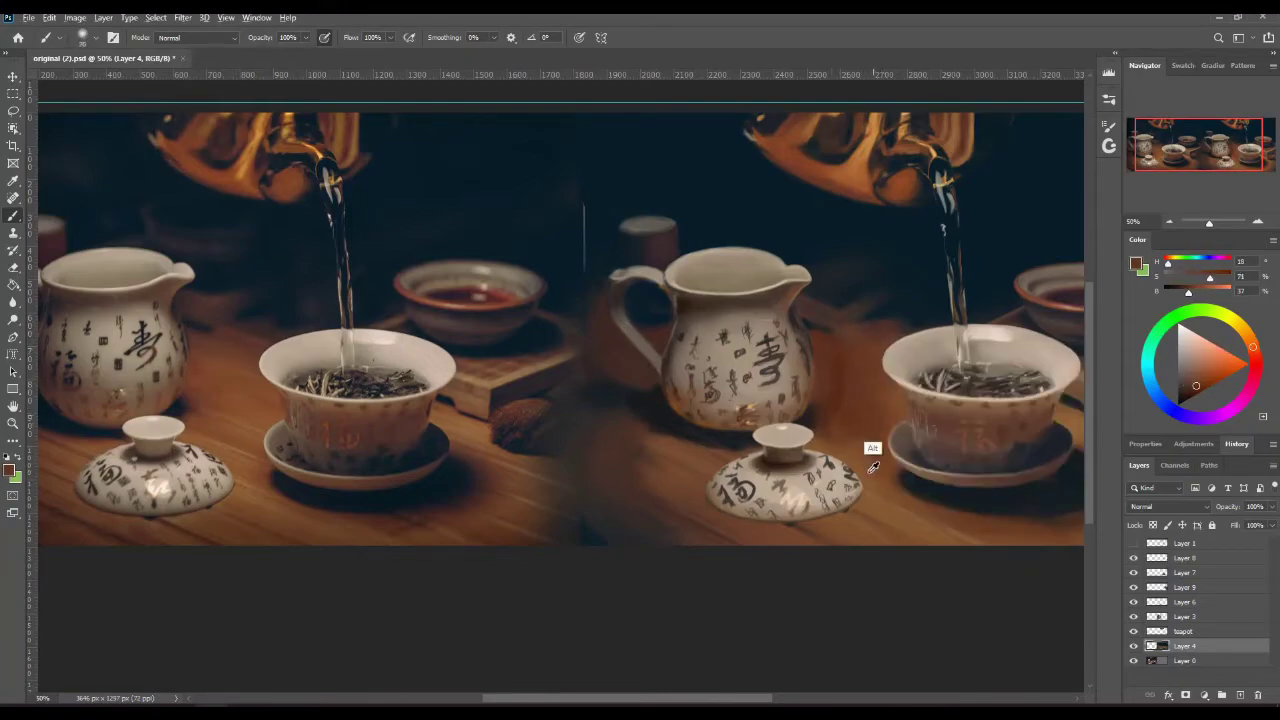
{"action": "left_click", "coordinate": [858, 434], "text": "alt"}
Step: Erase leftover paint beside the pitcher on Layer 3, and blend the pitcher's shadow into the table on Layer 4
{"action": "left_click", "coordinate": [1205, 617]}
{"action": "key", "text": "e"}
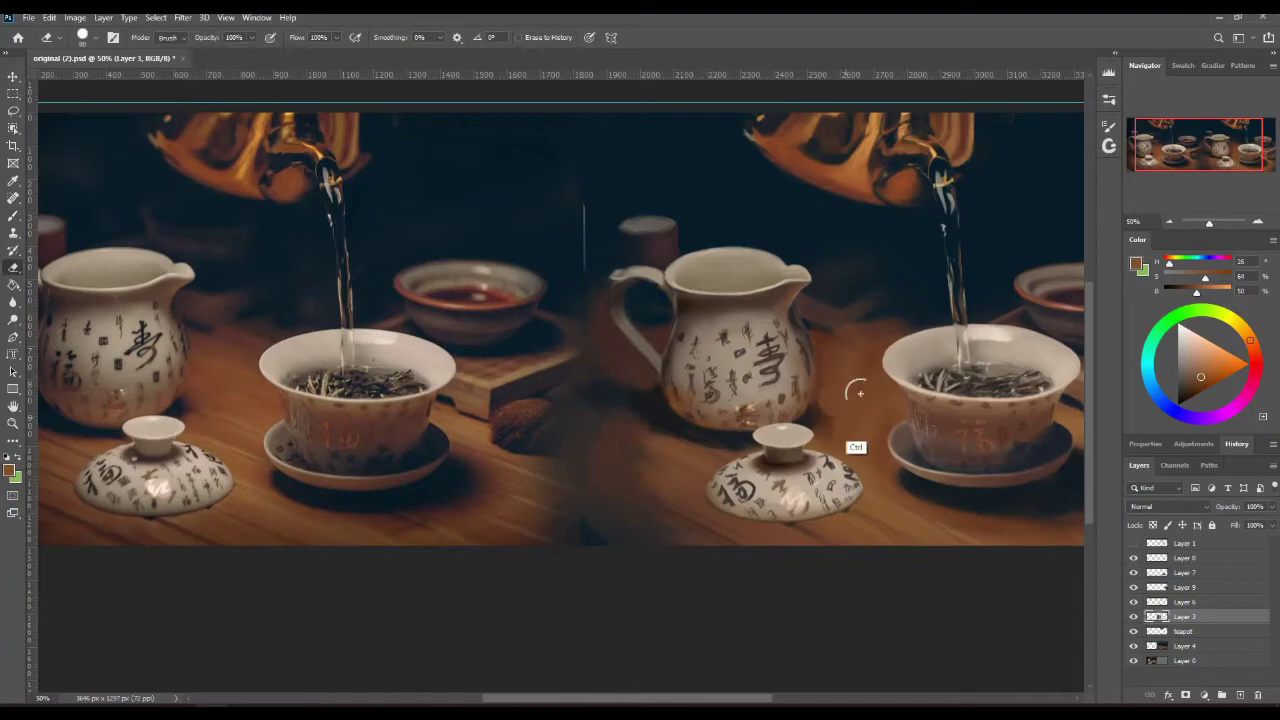
{"action": "left_click", "coordinate": [1198, 648]}
{"action": "key", "text": "b"}
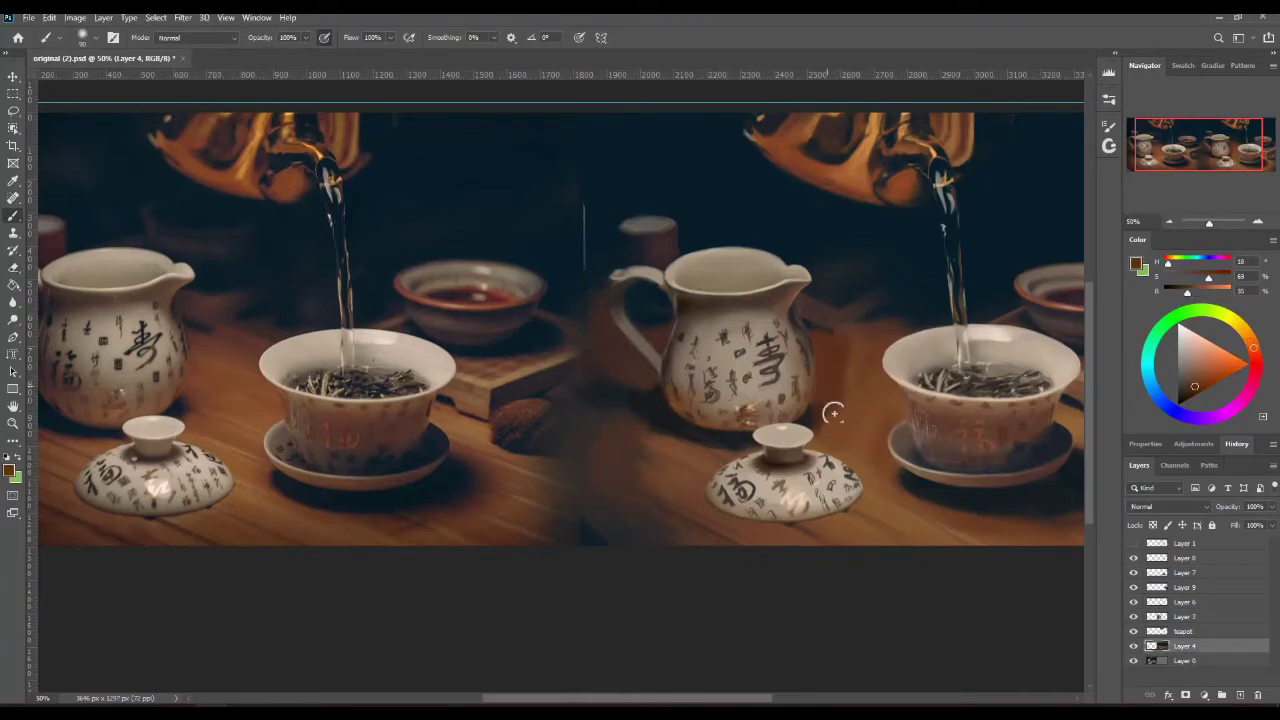
{"action": "left_click", "coordinate": [834, 406], "text": "alt"}
{"action": "left_click", "coordinate": [830, 429], "text": "alt"}
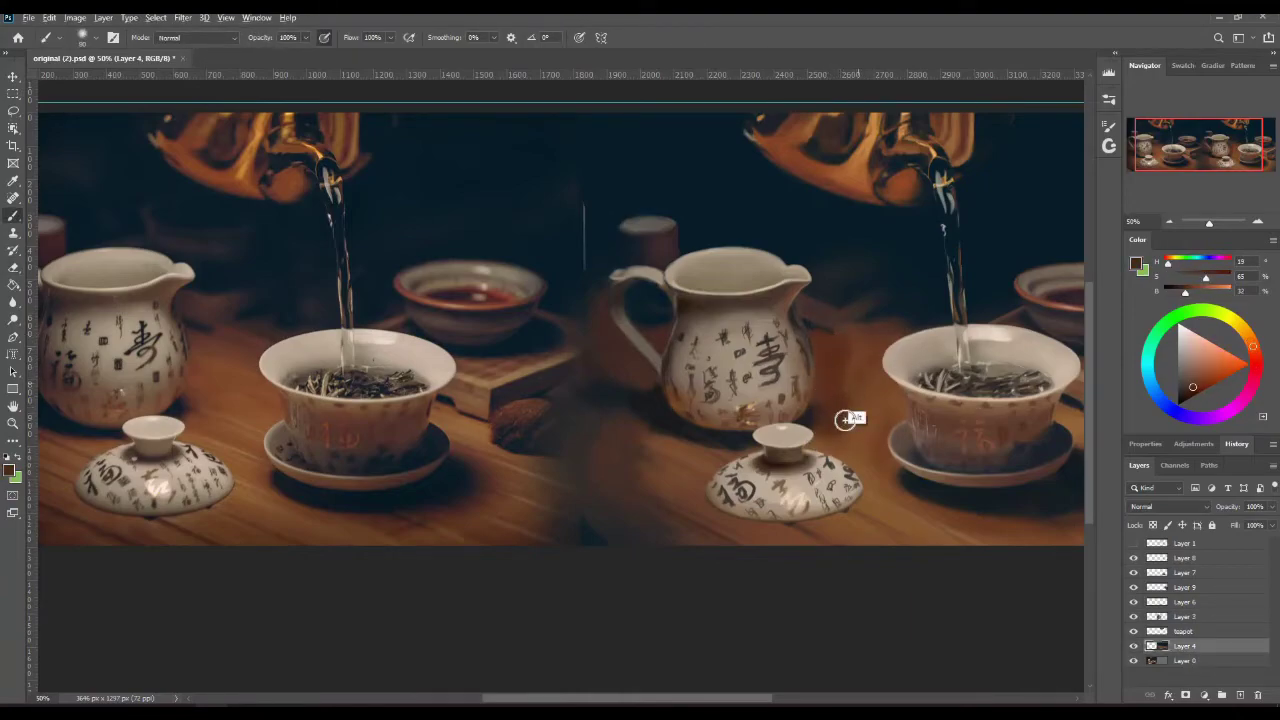
{"action": "left_click", "coordinate": [858, 433], "text": "alt"}
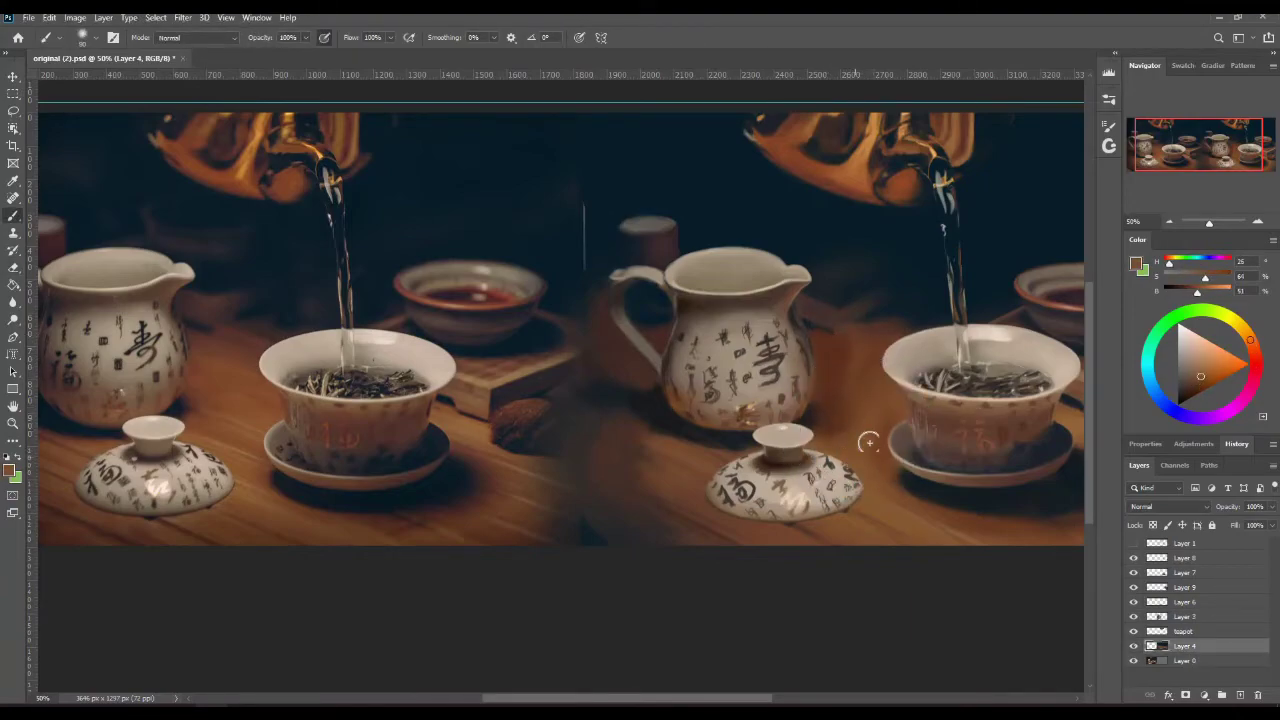
Step: Refine the table's back edge behind the tea bowl with sampled dark background and warm brown tones
{"action": "left_click", "coordinate": [836, 340], "text": "alt"}
{"action": "left_click", "coordinate": [903, 338], "text": "alt"}
{"action": "left_click", "coordinate": [912, 315], "text": "alt"}
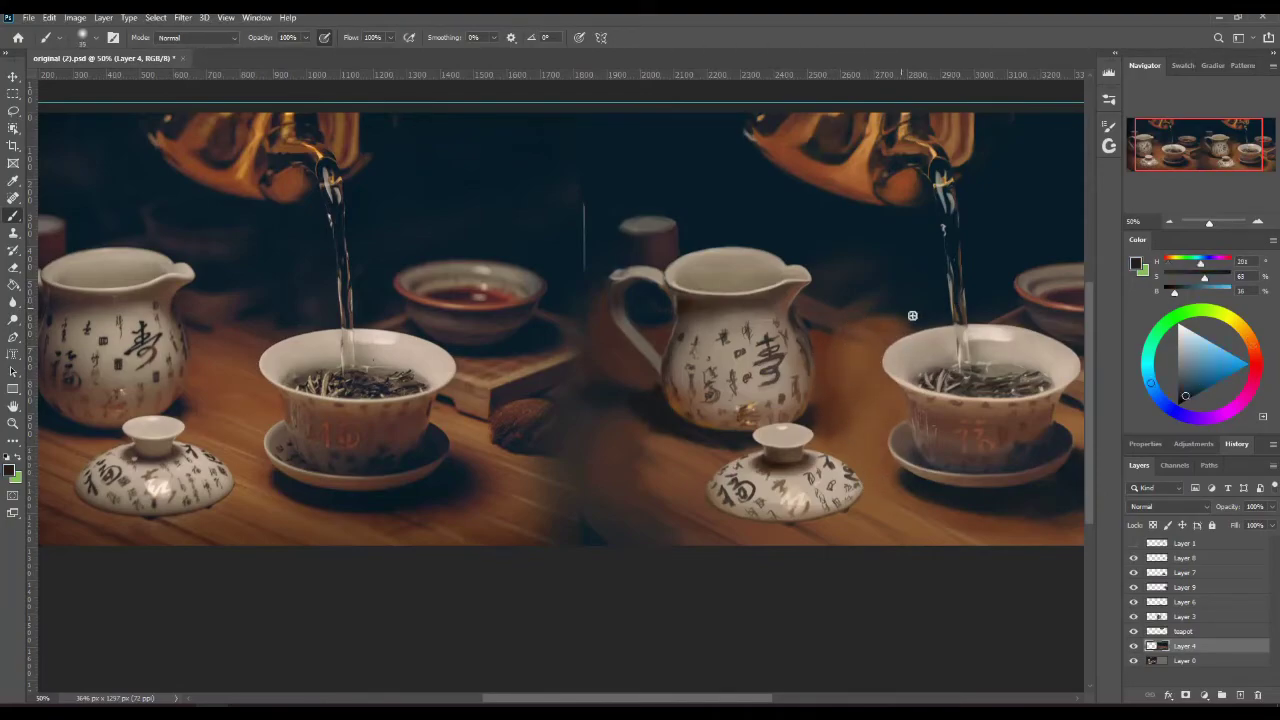
{"action": "left_click", "coordinate": [861, 342], "text": "alt"}
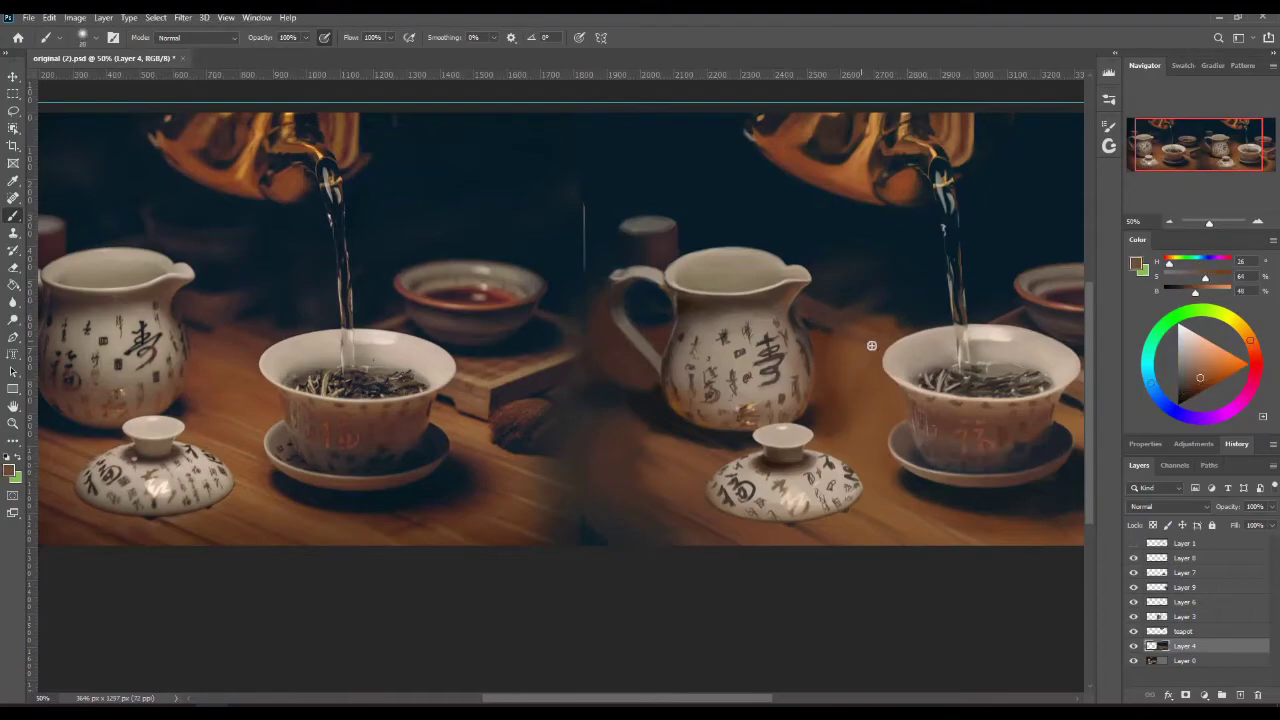
Step: Blend the table between the pitcher and the tea bowl with a larger brush and sampled browns
{"action": "key", "text": "bracketright"}
{"action": "key", "text": "bracketright"}
{"action": "key", "text": "bracketright"}
{"action": "key", "text": "bracketright"}
{"action": "key", "text": "bracketright"}
{"action": "key", "text": "bracketright"}
{"action": "key", "text": "bracketright"}
{"action": "left_click", "coordinate": [866, 377], "text": "alt"}
{"action": "left_click_drag", "start_coordinate": [866, 377], "coordinate": [849, 386]}
{"action": "left_click", "coordinate": [828, 393], "text": "alt"}
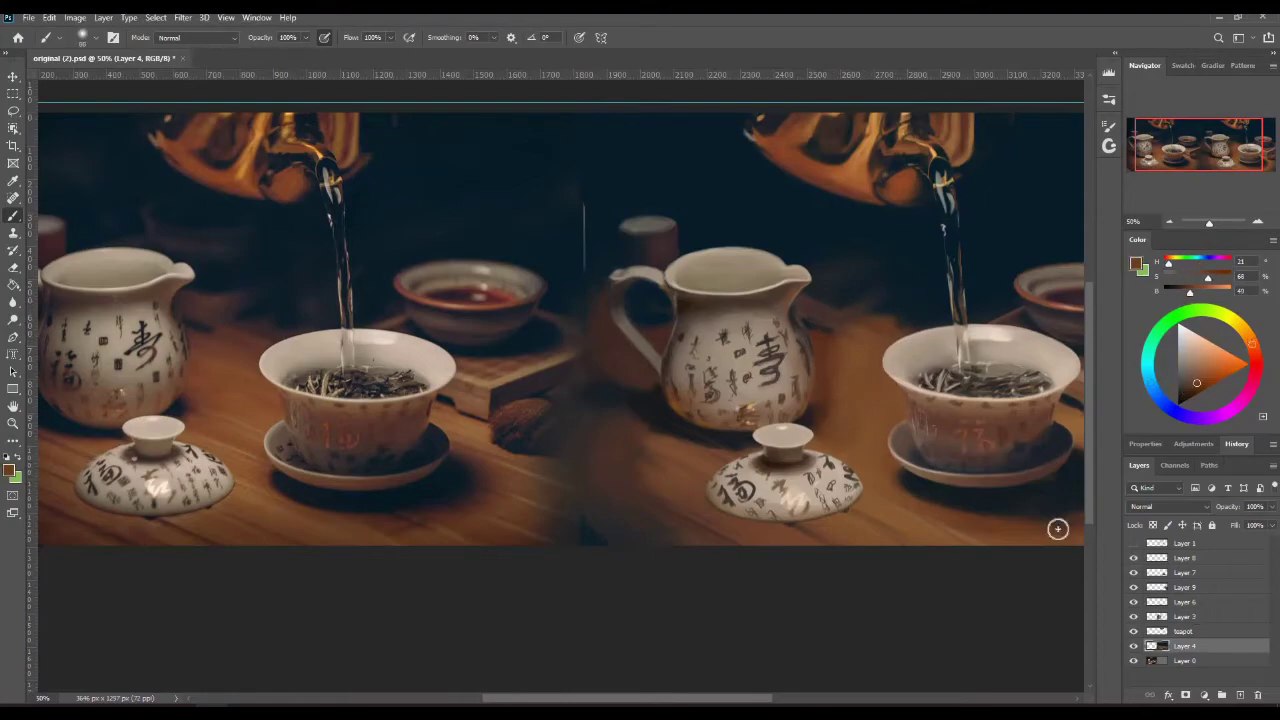
Step: Darken the pitcher's edge below the spout on Layer 3 with a sampled shadow tone, and erase the excess
{"action": "left_click", "coordinate": [1196, 619]}
{"action": "left_click", "coordinate": [738, 430], "text": "alt"}
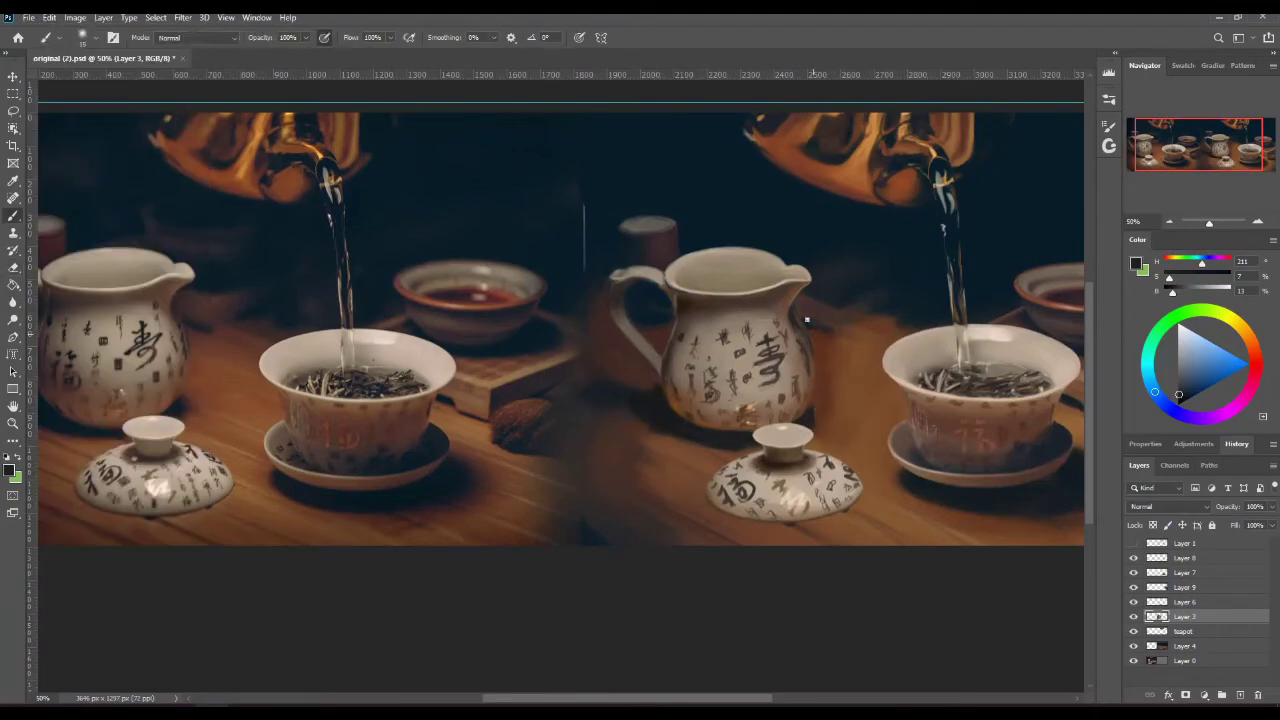
{"action": "key", "text": "e"}
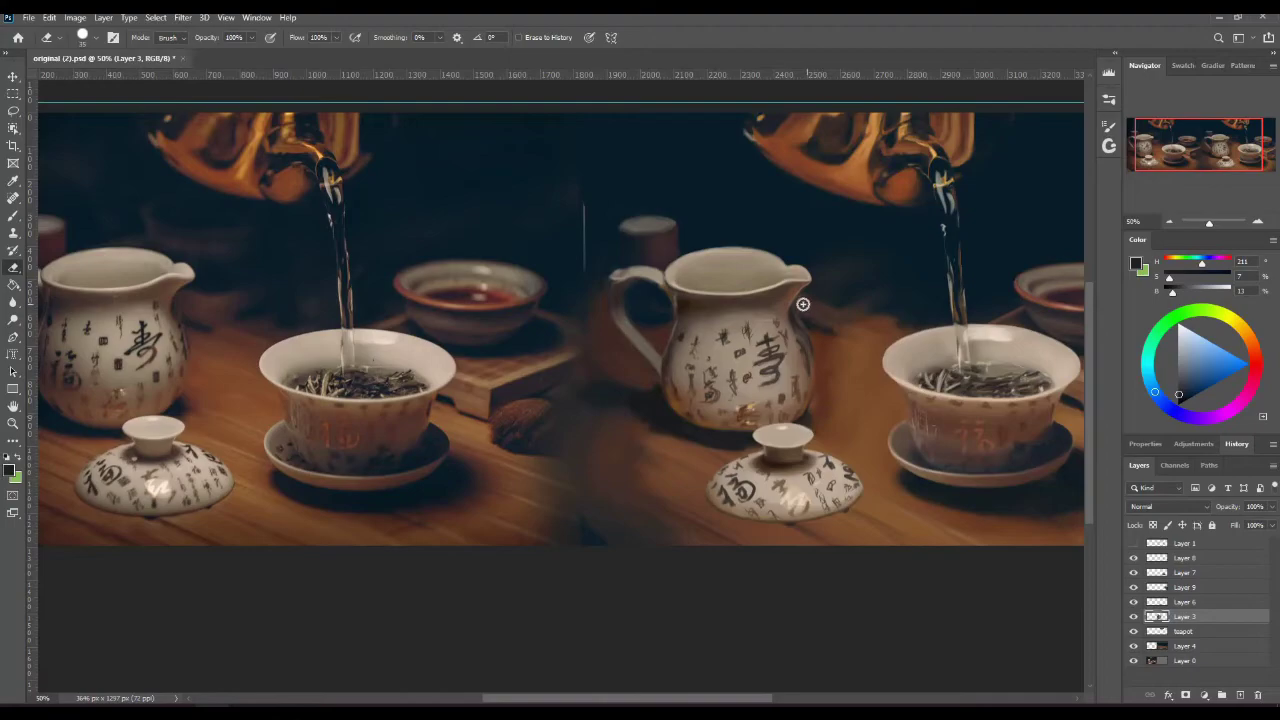
Step: Paint a sampled dark tone on Layer 4 behind the pitcher, just below its spout
{"action": "left_click", "coordinate": [1185, 646]}
{"action": "key", "text": "b"}
{"action": "left_click", "coordinate": [813, 316], "text": "alt"}
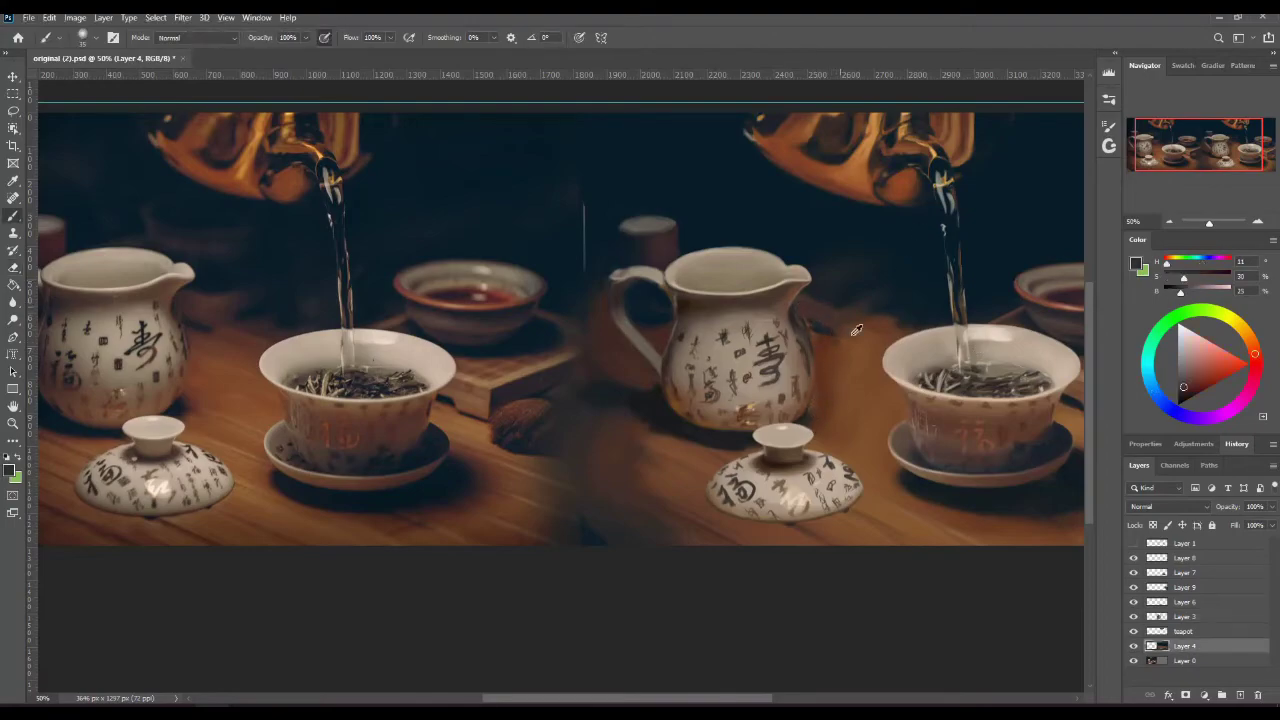
Step: Hide Layer 4, erase leftover paint beside the pitcher on Layer 3, and show Layer 4 again
{"action": "left_click", "coordinate": [1134, 646]}
{"action": "key", "text": "e"}
{"action": "key", "text": "alt+bracketright"}
{"action": "key", "text": "alt+bracketright"}
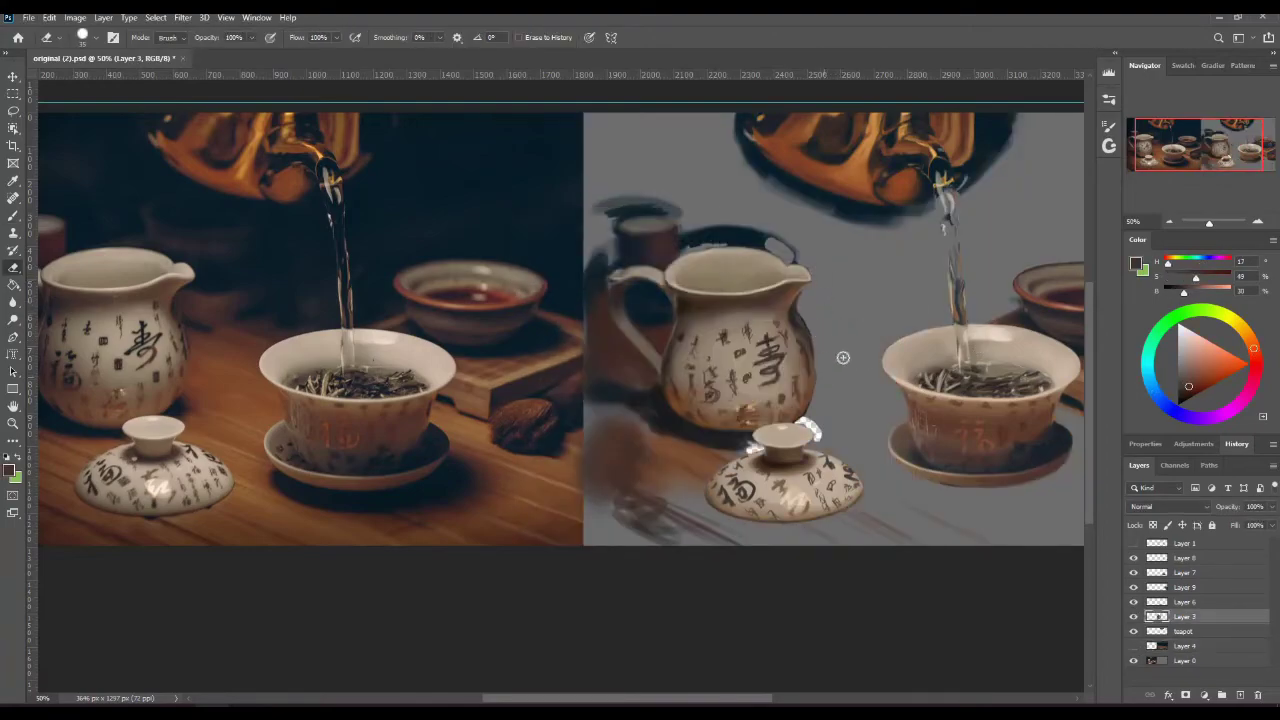
{"action": "left_click", "coordinate": [1134, 646]}
Step: Paint the dim shape and table edge behind the pitcher's spout on Layer 4 with sampled browns and dark background tones
{"action": "key", "text": "alt+bracketleft"}
{"action": "key", "text": "alt+bracketleft"}
{"action": "key", "text": "b"}
{"action": "left_click", "coordinate": [817, 332], "text": "alt"}
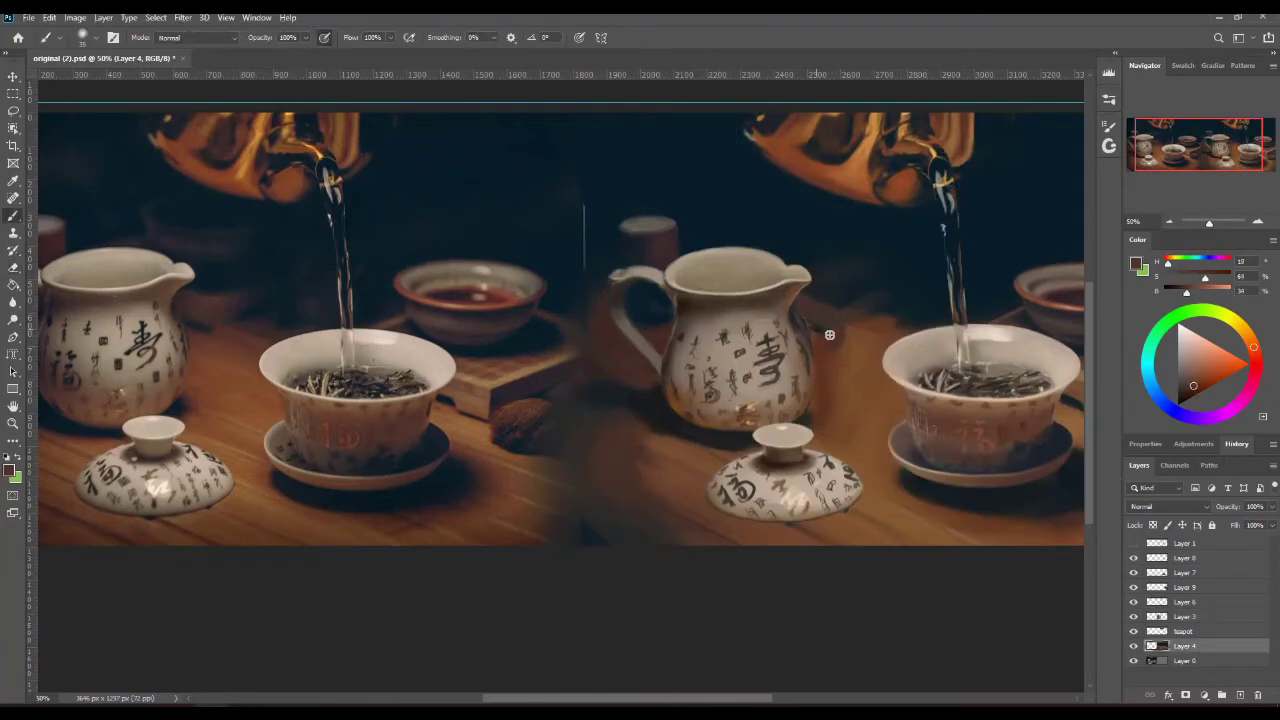
{"action": "left_click", "coordinate": [812, 324], "text": "alt"}
{"action": "left_click", "coordinate": [835, 308], "text": "alt"}
{"action": "left_click", "coordinate": [822, 309], "text": "alt"}
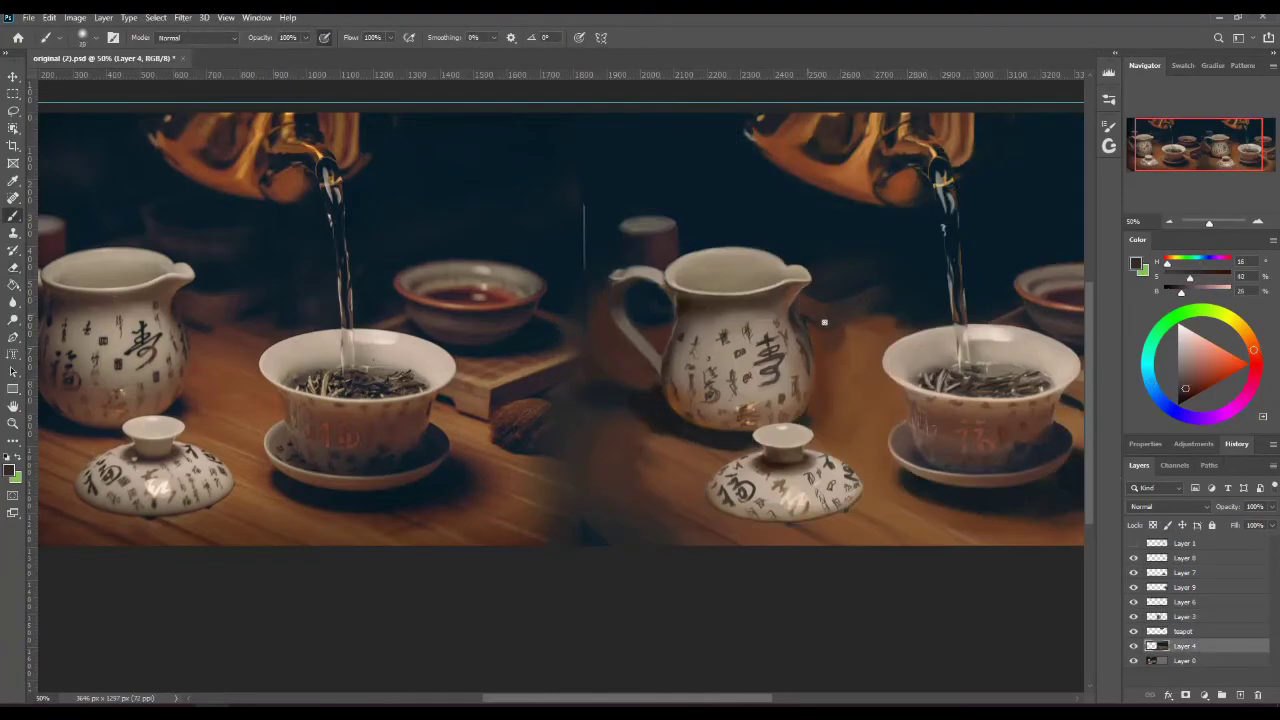
{"action": "left_click", "coordinate": [832, 332], "text": "alt"}
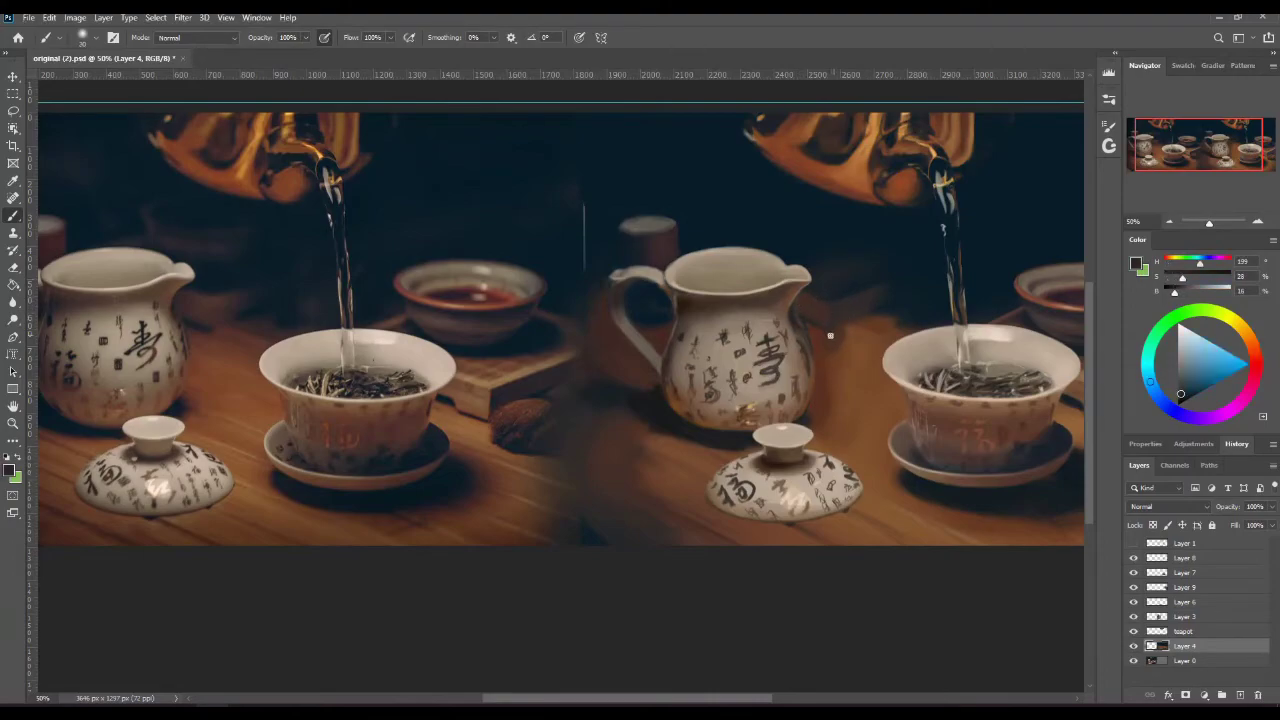
{"action": "left_click", "coordinate": [882, 262], "text": "alt"}
{"action": "left_click", "coordinate": [826, 341], "text": "alt"}
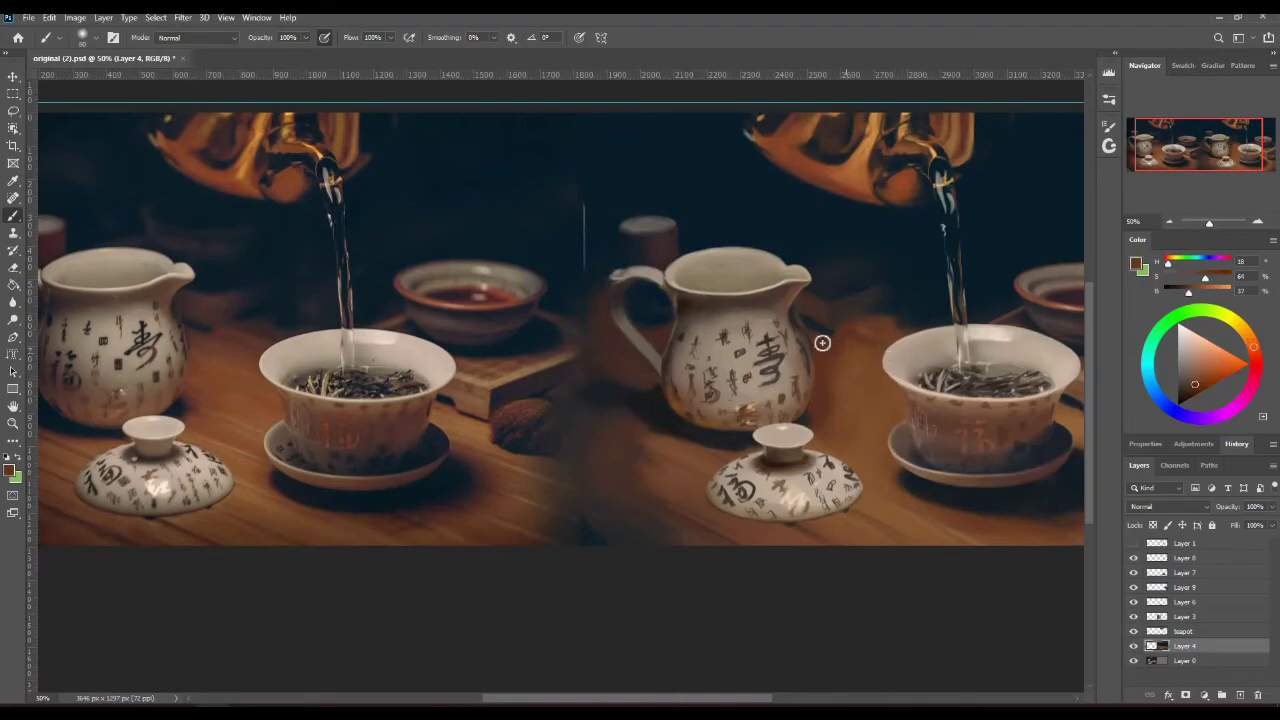
Step: Paint lighter wood tones between the lid and tea bowl, and deepen the shadow at the pitcher's base
{"action": "left_click", "coordinate": [880, 507], "text": "alt"}
{"action": "left_click_drag", "start_coordinate": [888, 451], "coordinate": [872, 440]}
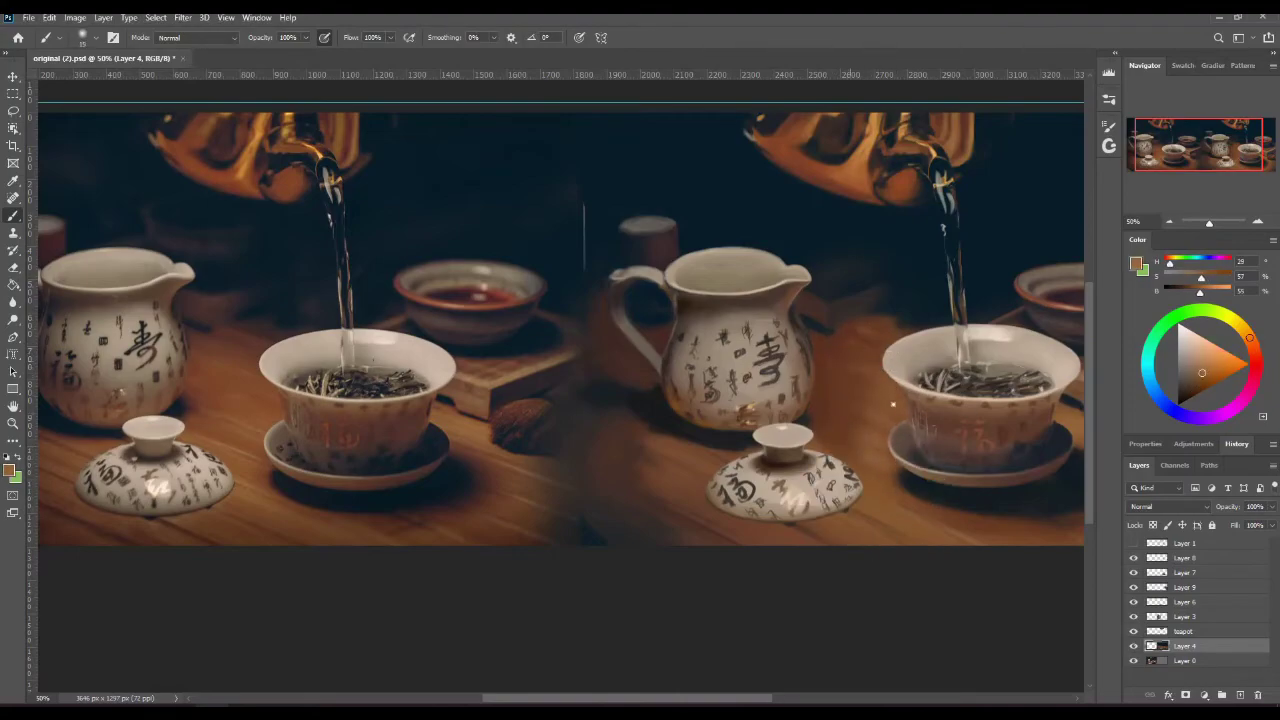
{"action": "left_click", "coordinate": [734, 464], "text": "alt"}
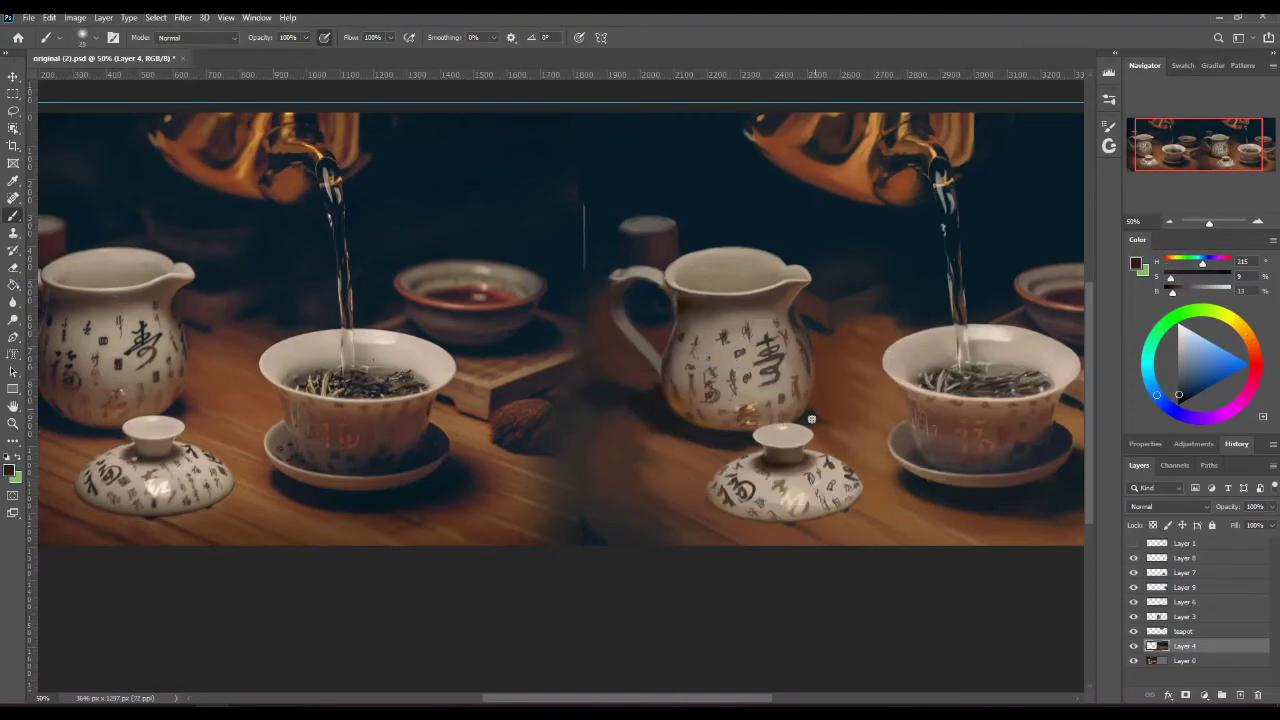
{"action": "left_click", "coordinate": [865, 381], "text": "alt"}
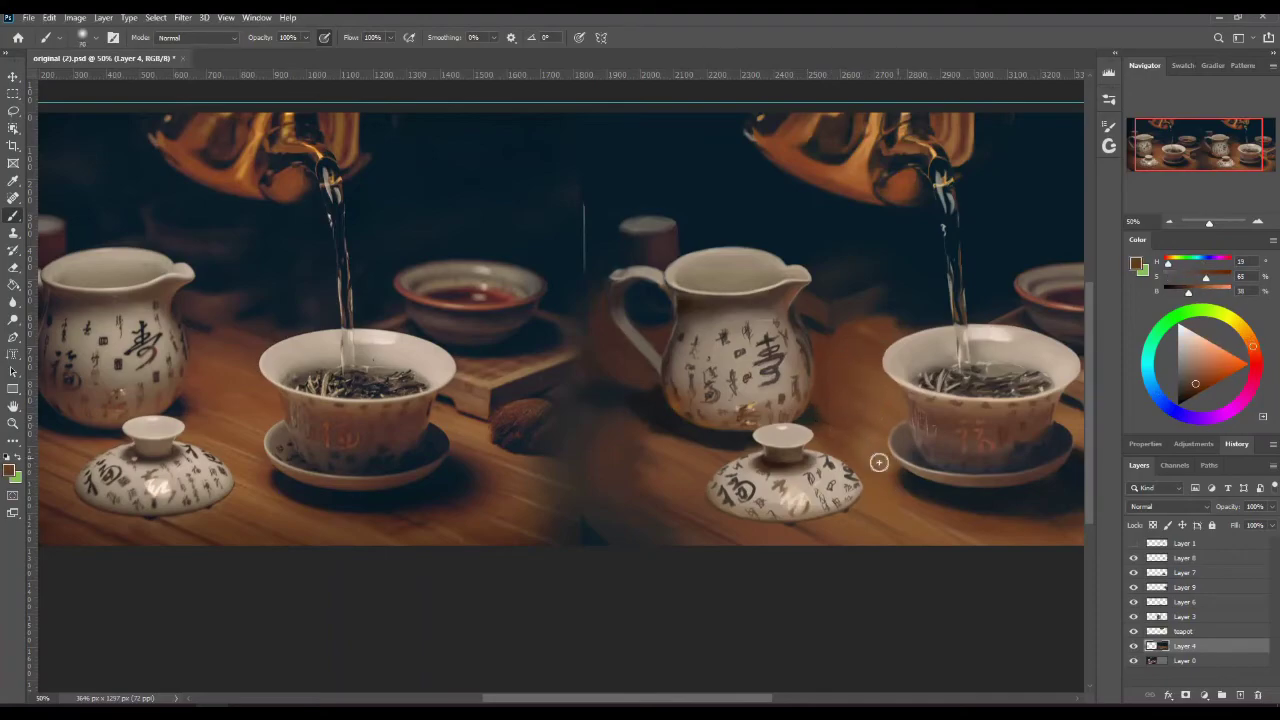
{"action": "left_click", "coordinate": [891, 534], "text": "alt"}
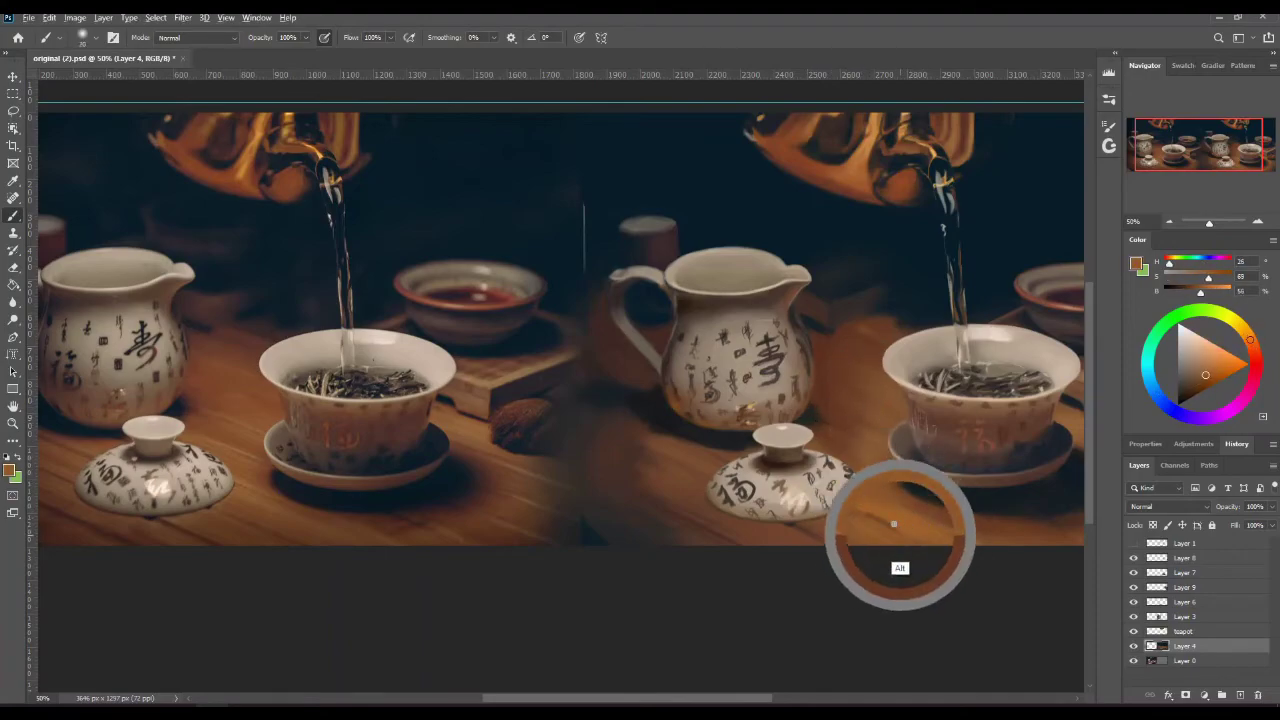
{"action": "left_click", "coordinate": [885, 509], "text": "alt"}
Step: Check Layer 3's content by toggling layer visibility, and erase its leftover table paint around the lid
{"action": "left_click", "coordinate": [1133, 616]}
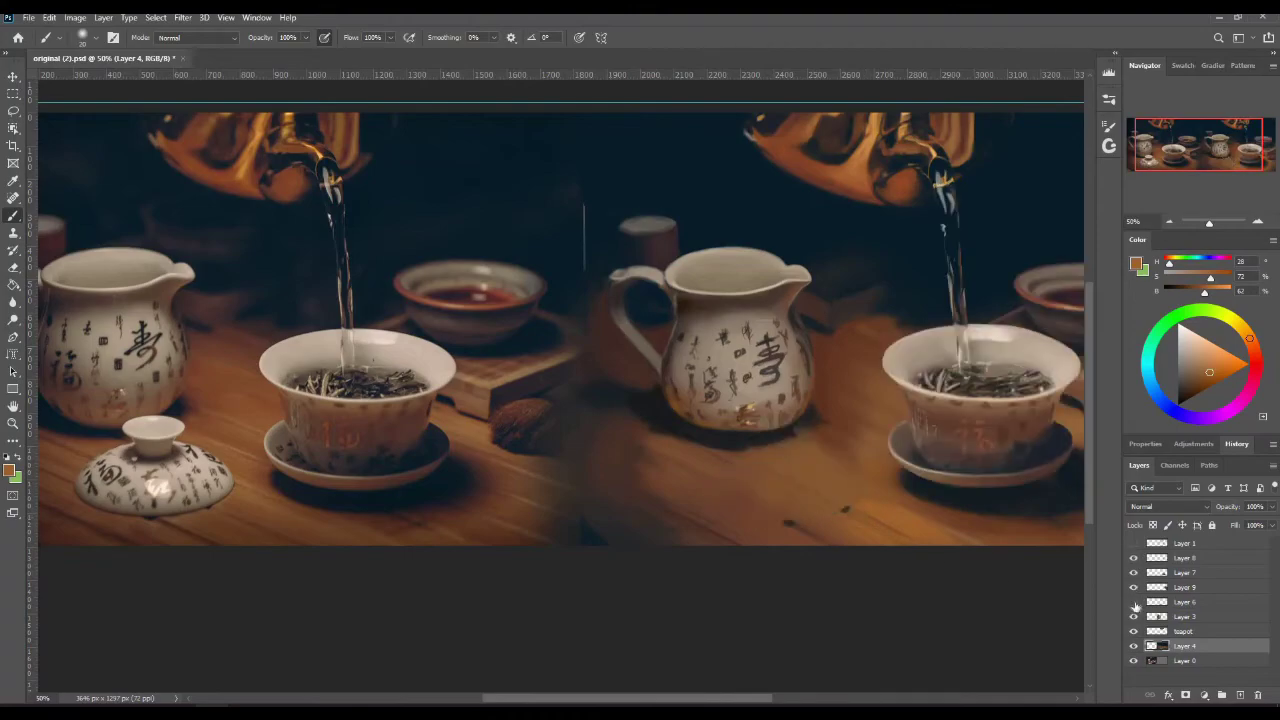
{"action": "left_click", "coordinate": [1133, 616]}
{"action": "left_click", "coordinate": [1184, 617]}
{"action": "key", "text": "e"}
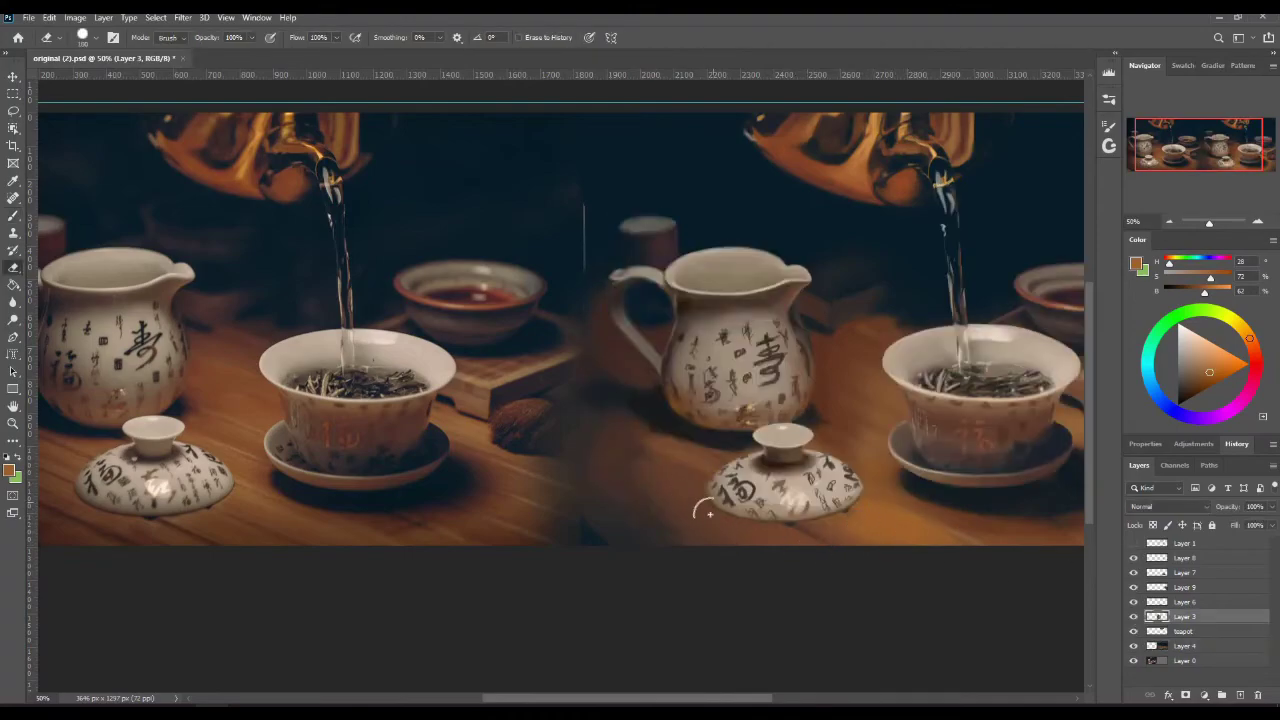
Step: Blend the table in front of the pitcher on Layer 4 with sampled reddish browns
{"action": "double_click", "coordinate": [1188, 649]}
{"action": "key", "text": "Escape"}
{"action": "key", "text": "b"}
{"action": "left_click", "coordinate": [668, 443], "text": "alt"}
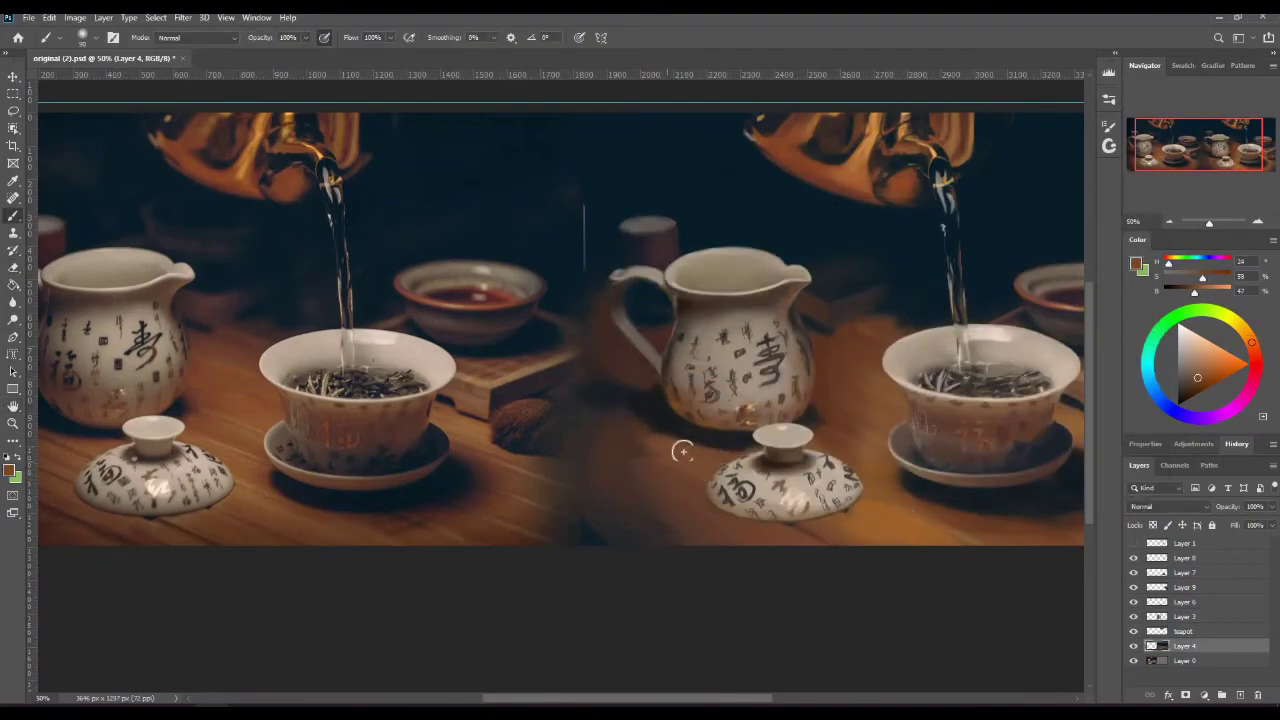
{"action": "left_click", "coordinate": [644, 440], "text": "alt"}
{"action": "left_click_drag", "start_coordinate": [664, 451], "coordinate": [640, 437]}
Step: Hide Layer 7 and erase the leftover table paint below the pitcher and beside the lid on Layer 3
{"action": "left_click", "coordinate": [1133, 573]}
{"action": "left_click", "coordinate": [1134, 617]}
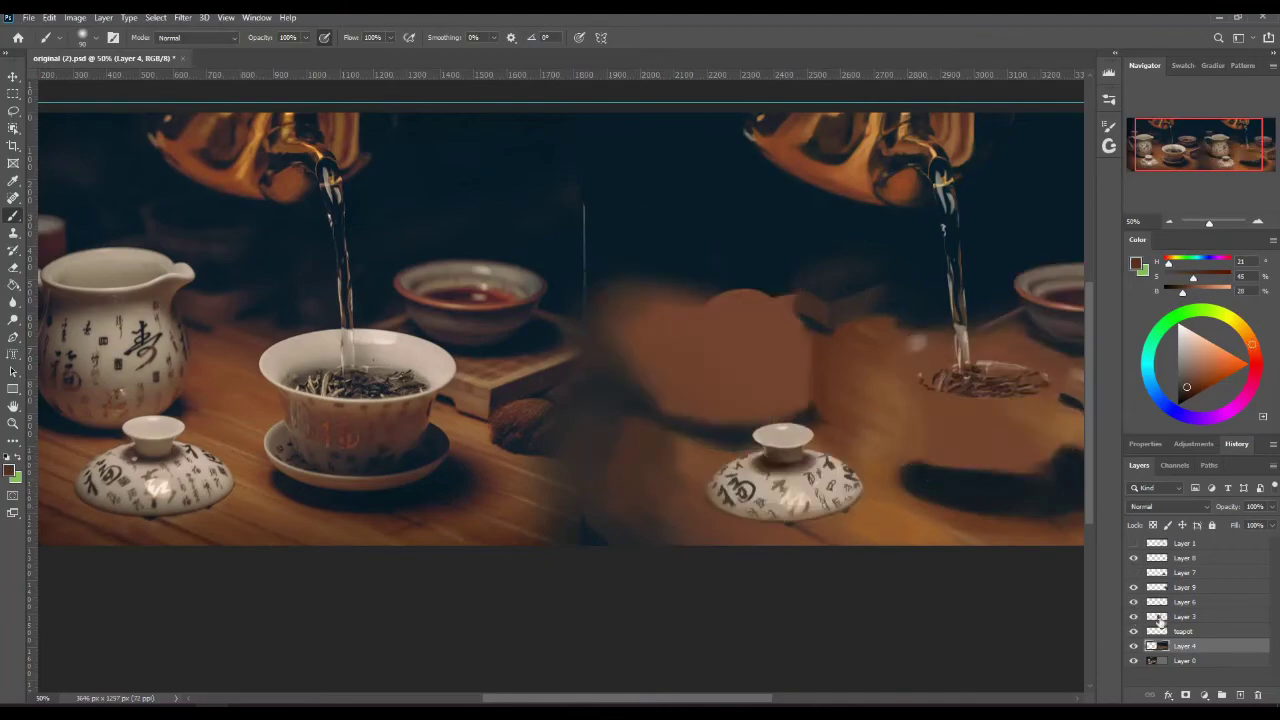
{"action": "left_click", "coordinate": [1134, 617]}
{"action": "left_click", "coordinate": [1185, 617]}
{"action": "key", "text": "e"}
{"action": "left_click_drag", "start_coordinate": [595, 523], "coordinate": [660, 491]}
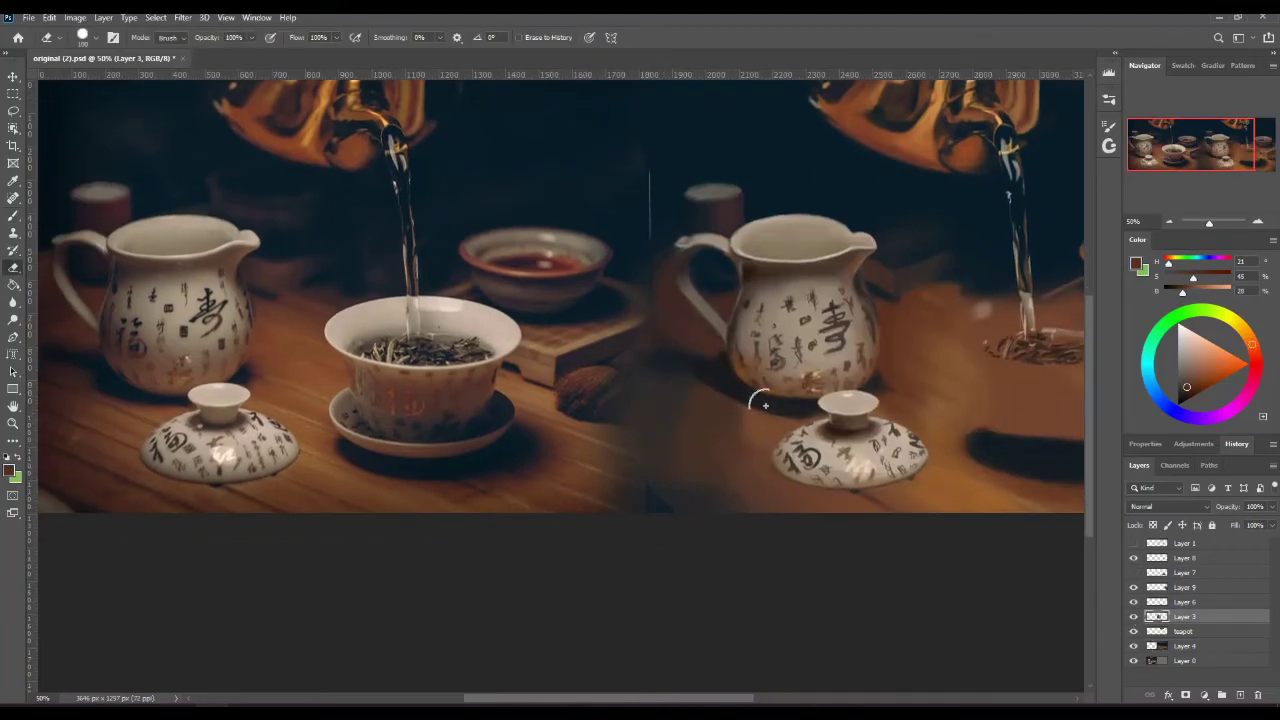
Step: Repaint the table beside the lid down to the canvas's lower edge on Layer 4 with sampled warm browns
{"action": "left_click", "coordinate": [1186, 646]}
{"action": "key", "text": "b"}
{"action": "left_click", "coordinate": [1006, 495], "text": "alt"}
{"action": "left_click", "coordinate": [703, 402], "text": "alt"}
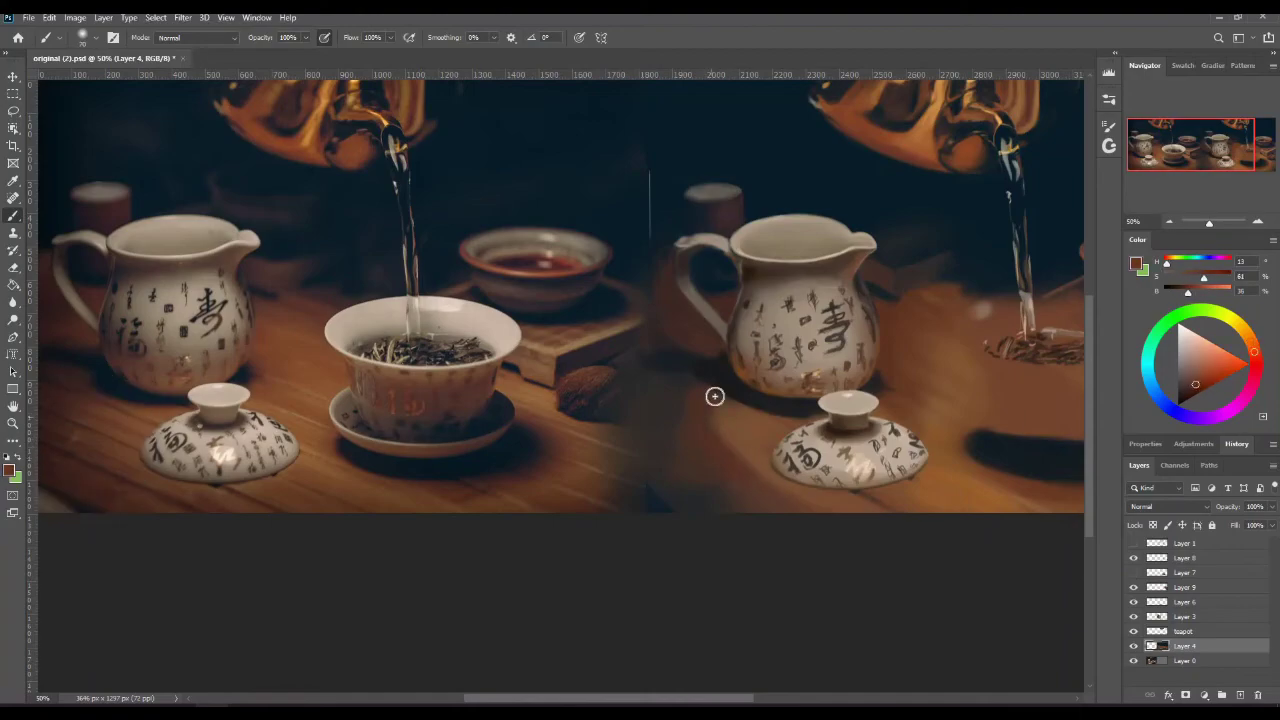
{"action": "left_click_drag", "start_coordinate": [712, 401], "coordinate": [668, 374]}
{"action": "left_click", "coordinate": [646, 500], "text": "alt"}
{"action": "mouse_move", "coordinate": [646, 500]}
{"action": "left_mouse_down"}
{"action": "mouse_move", "coordinate": [759, 459]}
{"action": "mouse_move", "coordinate": [704, 490]}
{"action": "left_mouse_up"}
{"action": "left_click", "coordinate": [726, 477], "text": "alt"}
Step: Blend the table beside the lid with a larger brush, and darken the shadow at the pitcher's base
{"action": "key", "text": "]"}
{"action": "key", "text": "]"}
{"action": "key", "text": "]"}
{"action": "key", "text": "]"}
{"action": "key", "text": "]"}
{"action": "key", "text": "]"}
{"action": "key", "text": "]"}
{"action": "left_click", "coordinate": [670, 460], "text": "alt"}
{"action": "left_click", "coordinate": [709, 371], "text": "alt"}
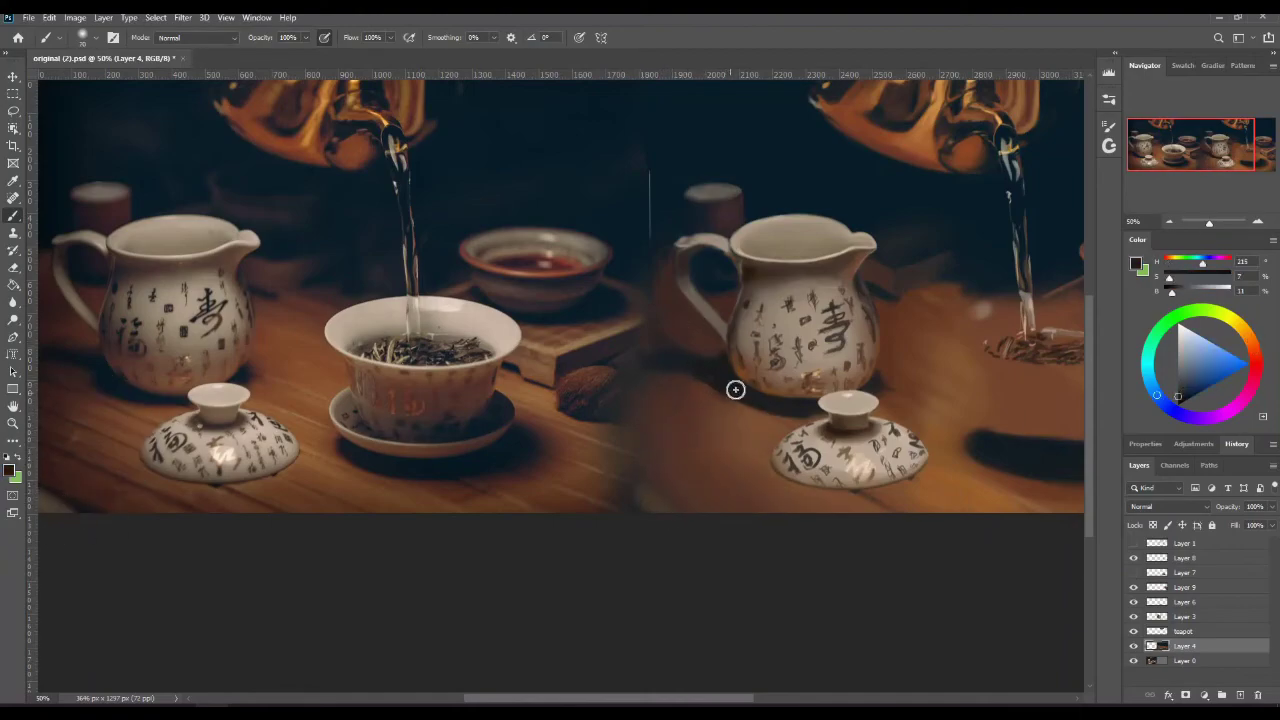
Step: Soften the table and shadow beneath the pitcher's handle with sampled tones, and show Layer 7 again
{"action": "left_click", "coordinate": [668, 382], "text": "alt"}
{"action": "left_click_drag", "start_coordinate": [668, 382], "coordinate": [680, 374]}
{"action": "left_click", "coordinate": [803, 323], "text": "alt"}
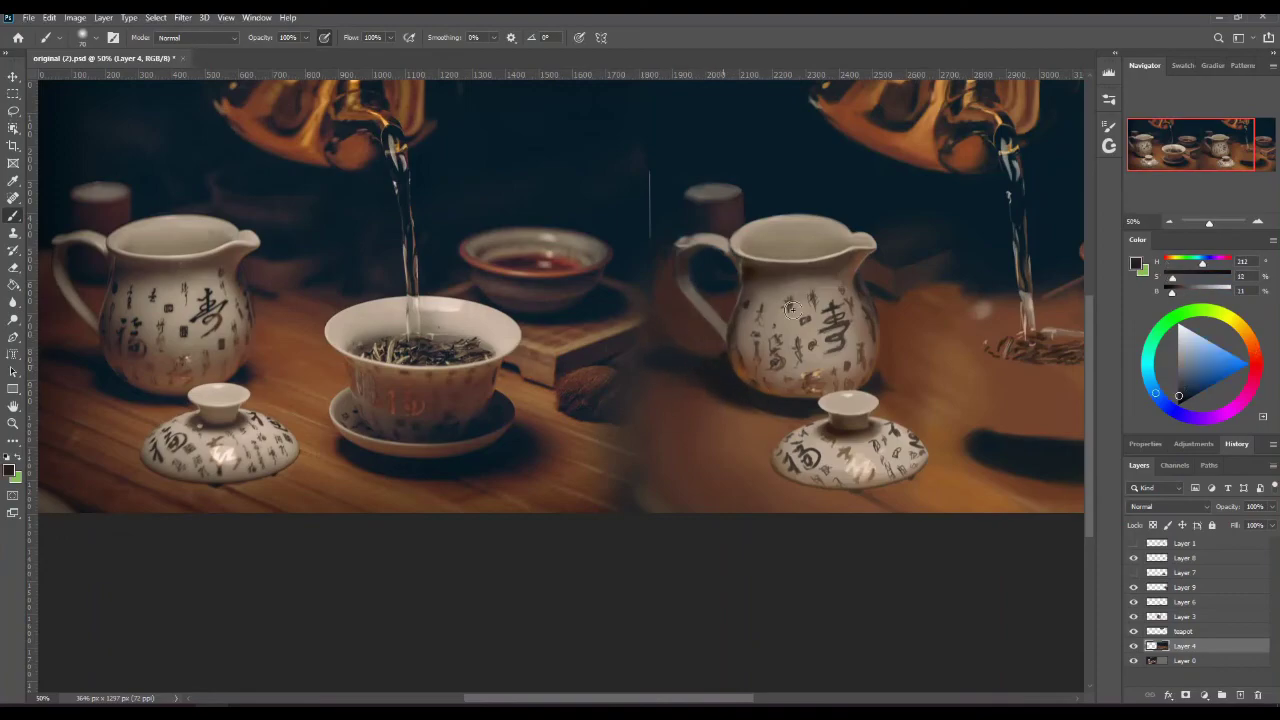
{"action": "left_click_drag", "start_coordinate": [803, 323], "coordinate": [631, 361]}
{"action": "left_click", "coordinate": [1133, 573]}
Step: Paint the faint purplish bowl shape in the dark background behind the pitcher with colors sampled from the reference
{"action": "left_click_drag", "start_coordinate": [500, 300], "coordinate": [610, 322]}
{"action": "left_click", "coordinate": [184, 272], "text": "alt"}
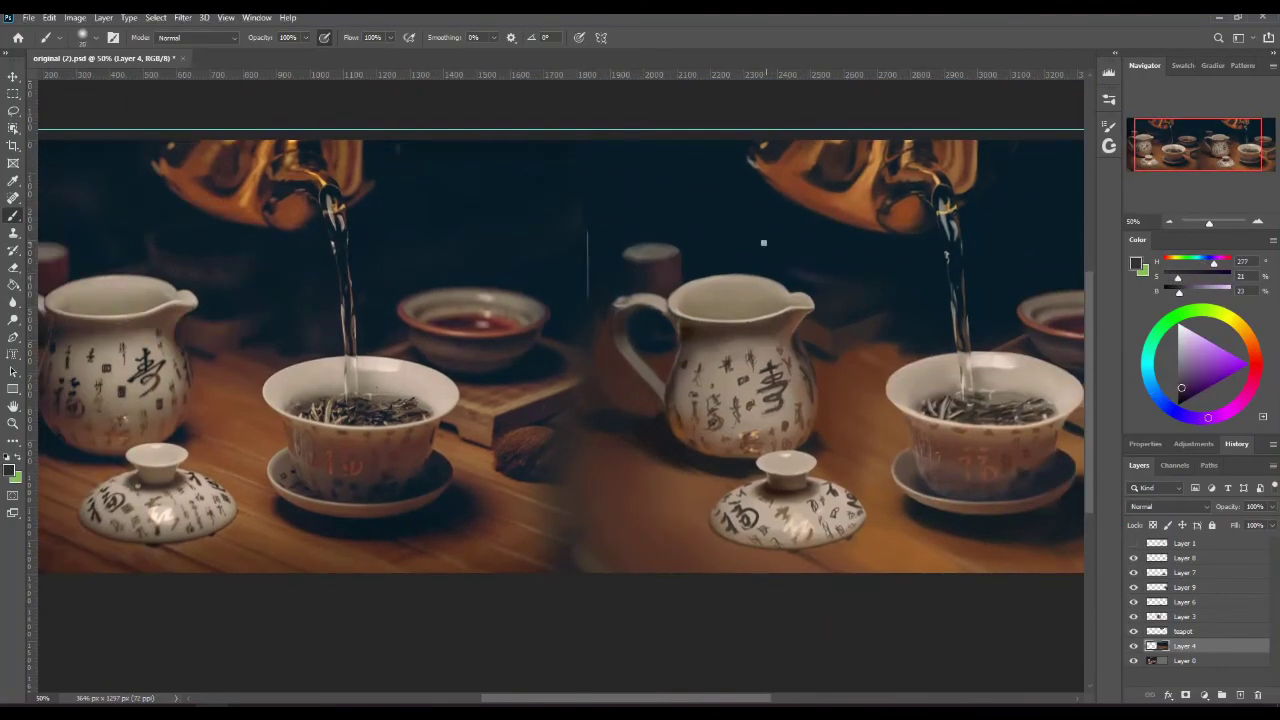
{"action": "left_click_drag", "start_coordinate": [843, 273], "coordinate": [779, 260]}
{"action": "left_click", "coordinate": [817, 329], "text": "alt"}
{"action": "left_click", "coordinate": [797, 243], "text": "alt"}
Step: Blend the faint background bowl into the dark backdrop with a larger brush, and undo the last change
{"action": "key", "text": "bracketright"}
{"action": "key", "text": "bracketright"}
{"action": "key", "text": "bracketright"}
{"action": "key", "text": "bracketright"}
{"action": "key", "text": "bracketright"}
{"action": "left_click", "coordinate": [778, 254], "text": "alt"}
{"action": "key", "text": "e"}
{"action": "key", "text": "ctrl+z"}
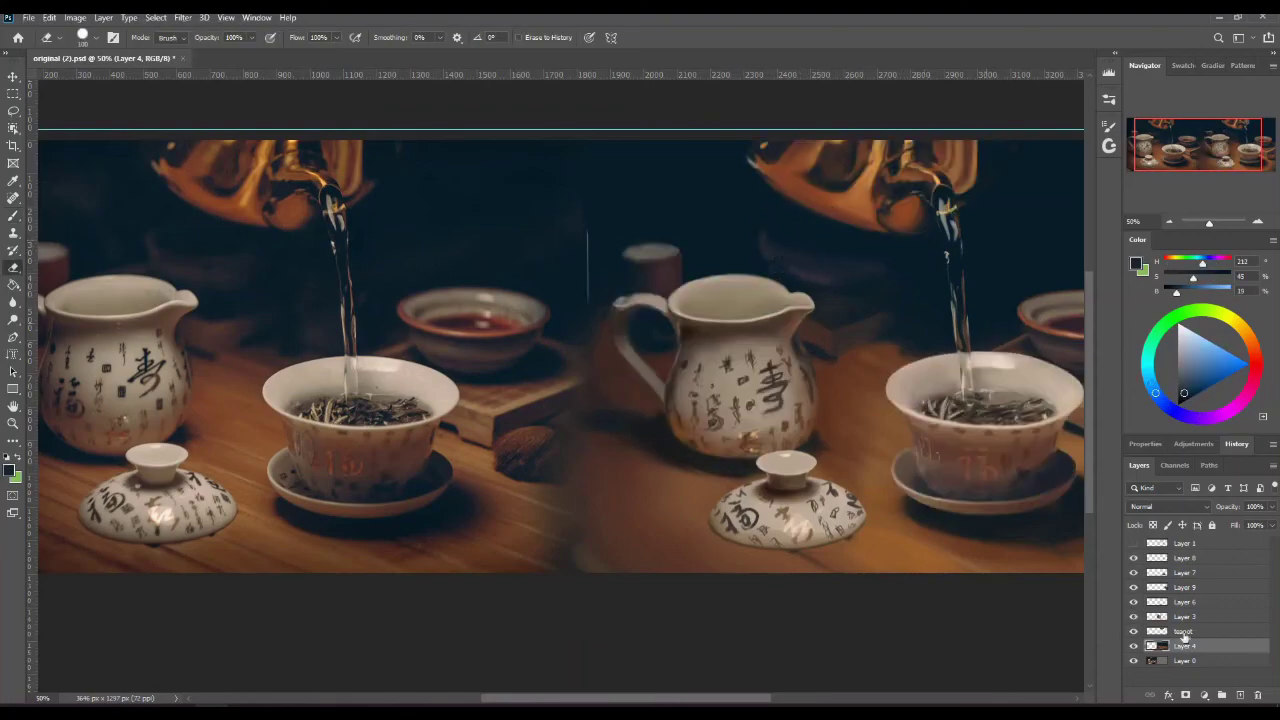
Step: Toggle the teapot layer's visibility to check what it contains around the pitcher
{"action": "left_click", "coordinate": [1172, 633]}
{"action": "left_click", "coordinate": [1134, 631]}
{"action": "left_click", "coordinate": [1134, 631]}
{"action": "double_click", "coordinate": [1180, 617]}
{"action": "key", "text": "Escape"}
{"action": "key", "text": "alt+bracketleft"}
{"action": "key", "text": "alt+bracketleft"}
Step: Refine the edges of the faint background bowl on Layer 4 with sampled dark blue tones
{"action": "key", "text": "b"}
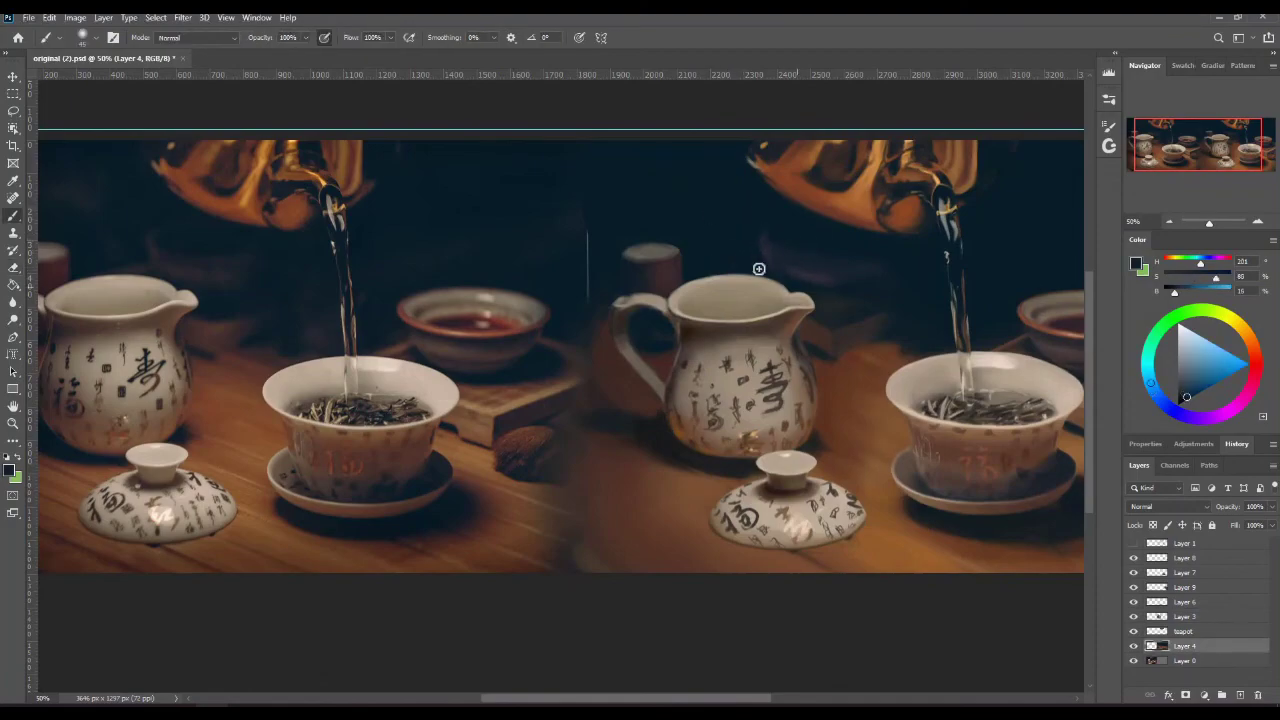
{"action": "left_click", "coordinate": [791, 267], "text": "alt"}
{"action": "left_click", "coordinate": [799, 228], "text": "alt"}
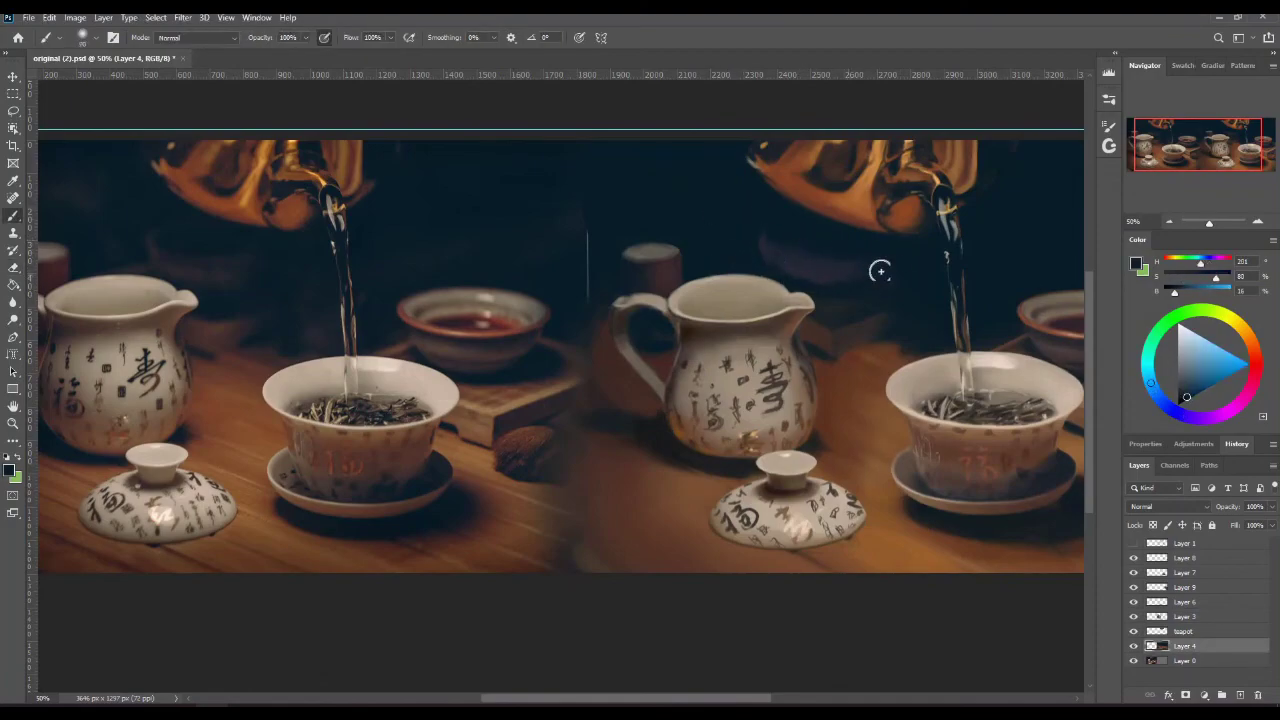